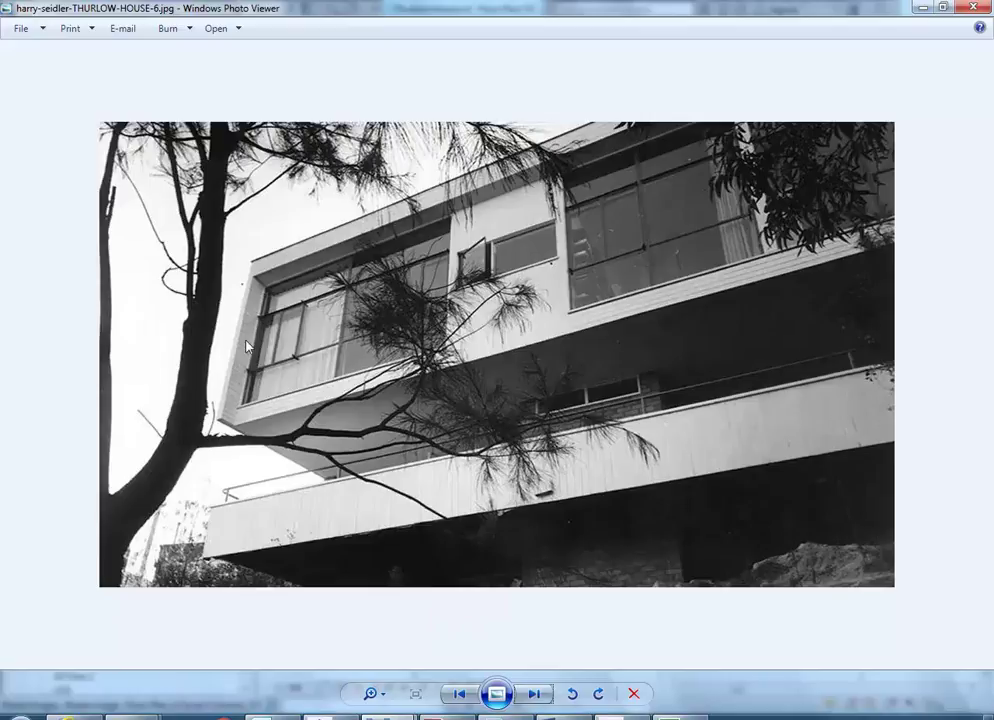
# - Put away the reference photo and measure the thickness of the thin black wall segment on grid 1 in the underlay plan
pyautogui.click(919, 9)
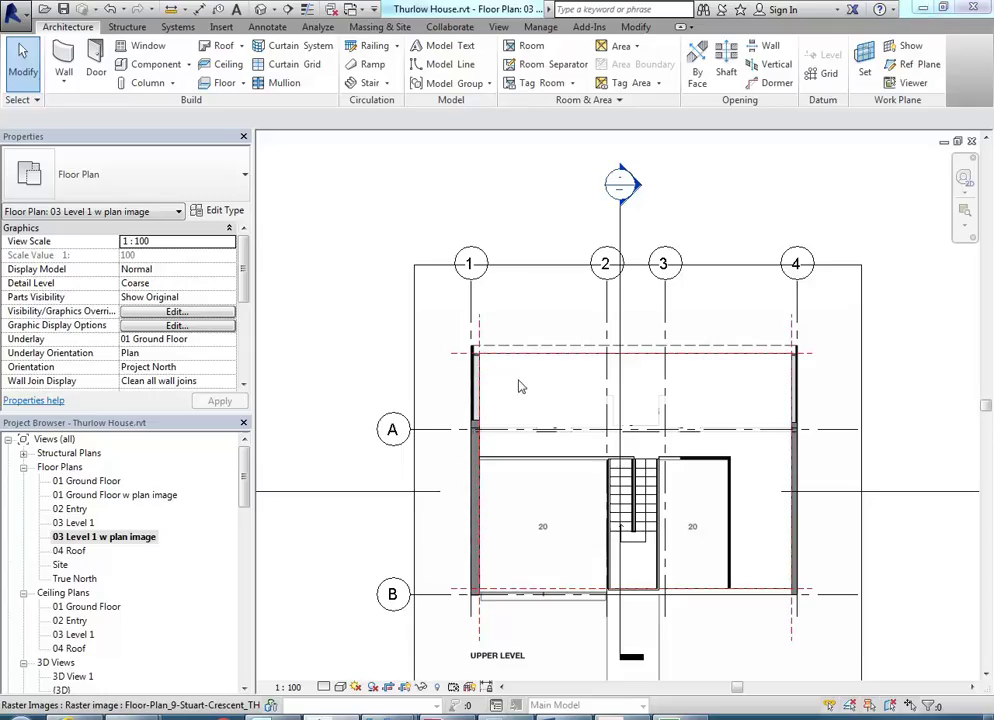
pyautogui.scroll(3, 462, 391)
pyautogui.scroll(3, 362, 440)
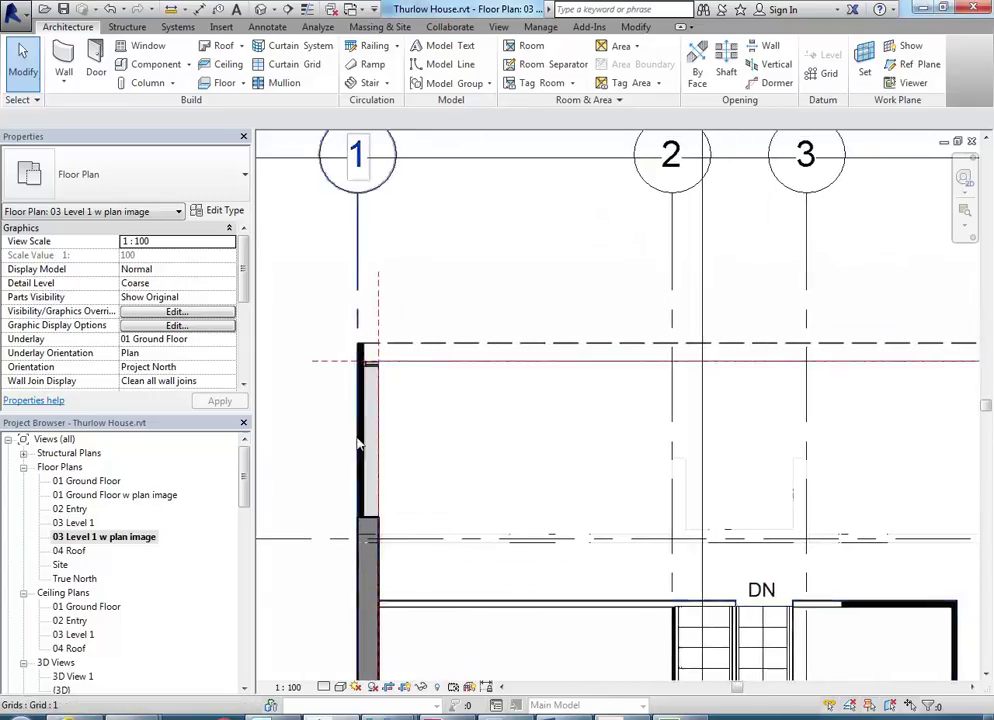
pyautogui.moveTo(373, 450); pyautogui.dragTo(432, 433, button='middle')
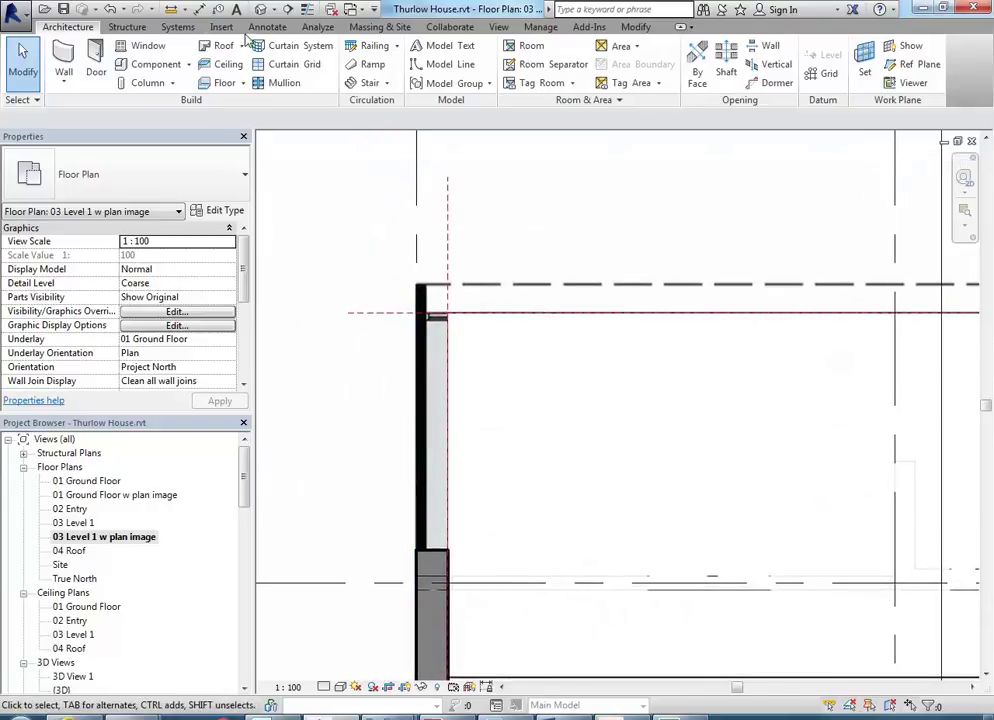
pyautogui.click(153, 9)
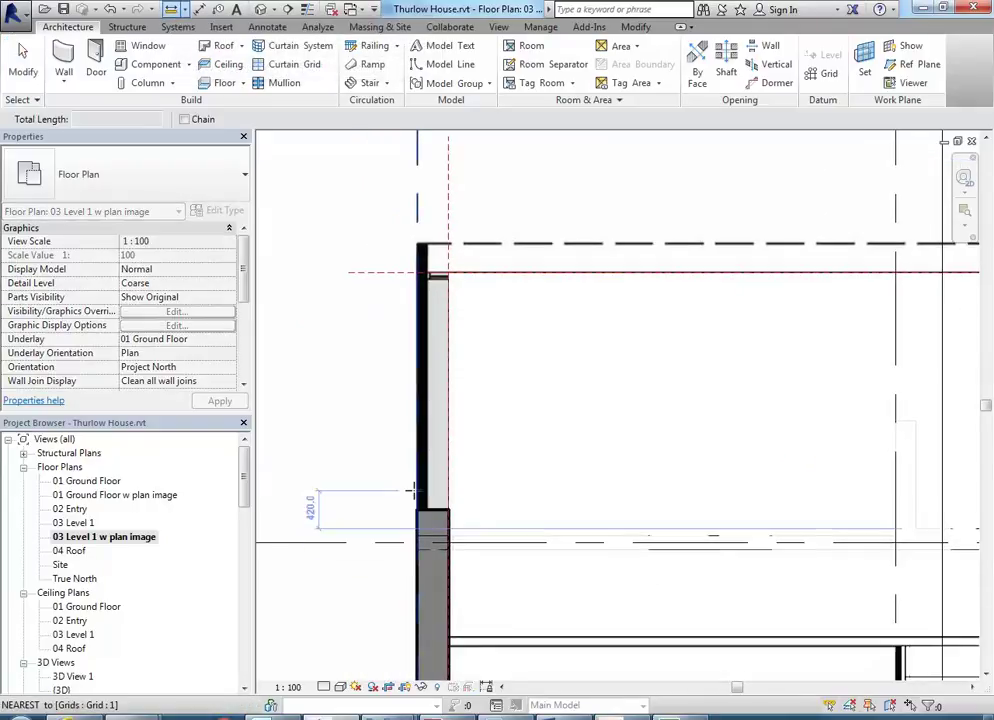
pyautogui.scroll(3, 410, 530)
pyautogui.click(421, 529)
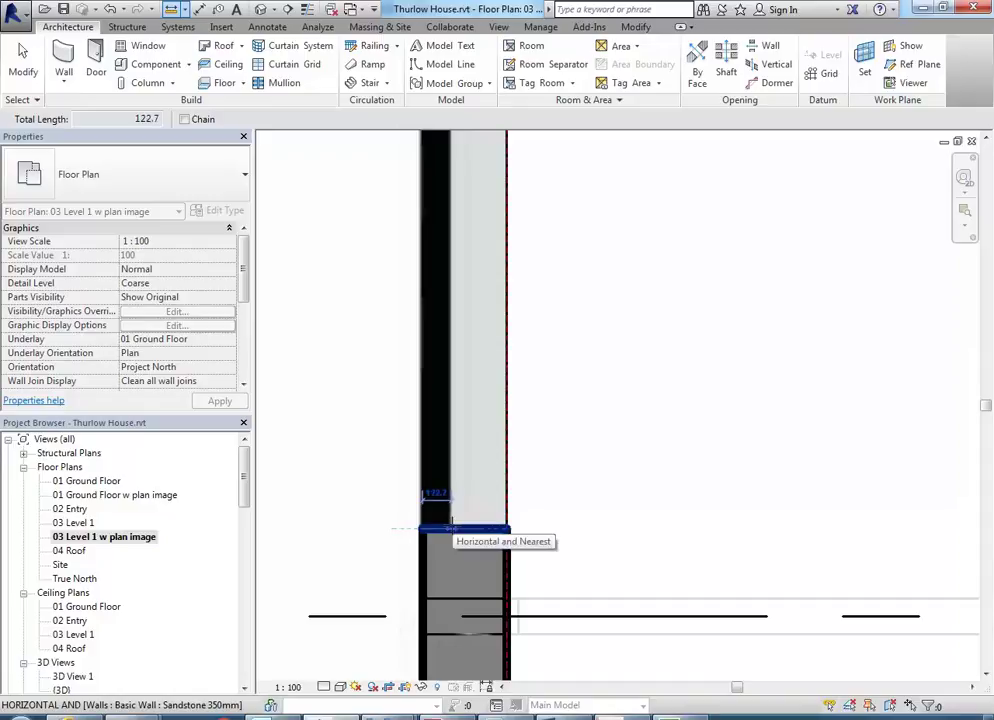
pyautogui.rightClick(468, 535)
pyautogui.click(484, 540)
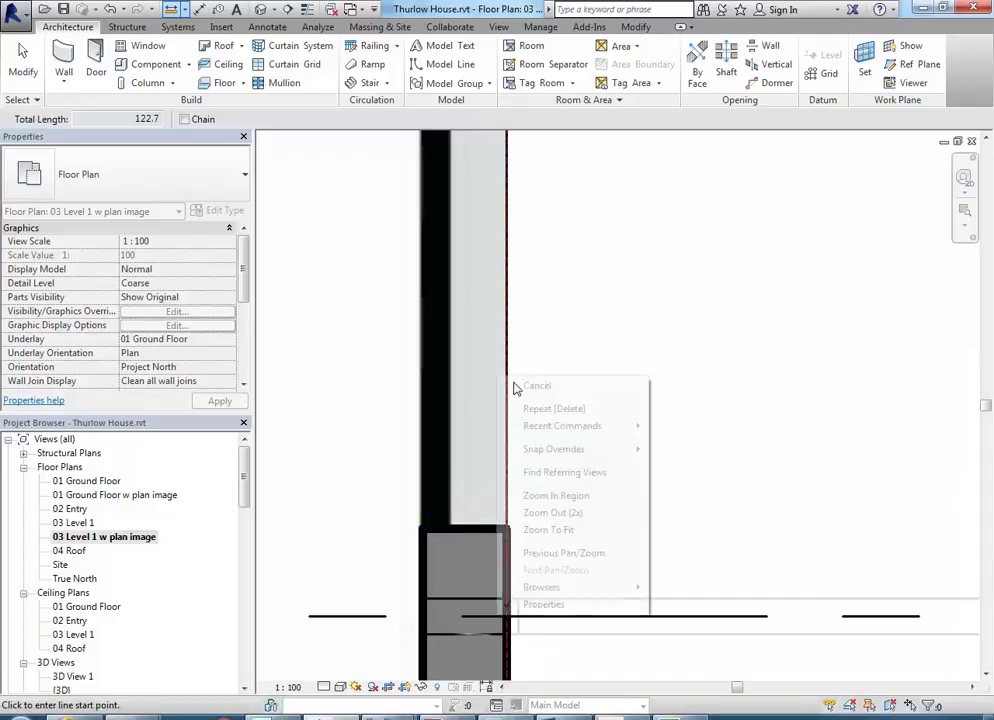
pyautogui.press('Escape')
pyautogui.scroll(-2, 517, 388)
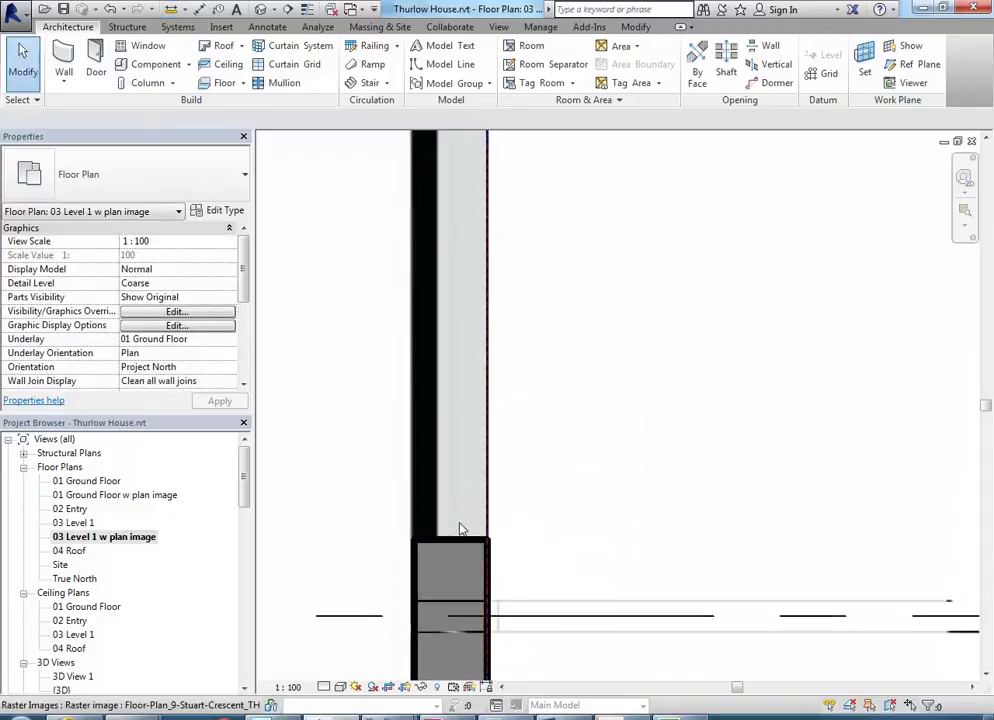
# - Dismiss the save reminder and set up a Generic 100mm Wall with the location line at Finish Face: Exterior
pyautogui.click(63, 63)
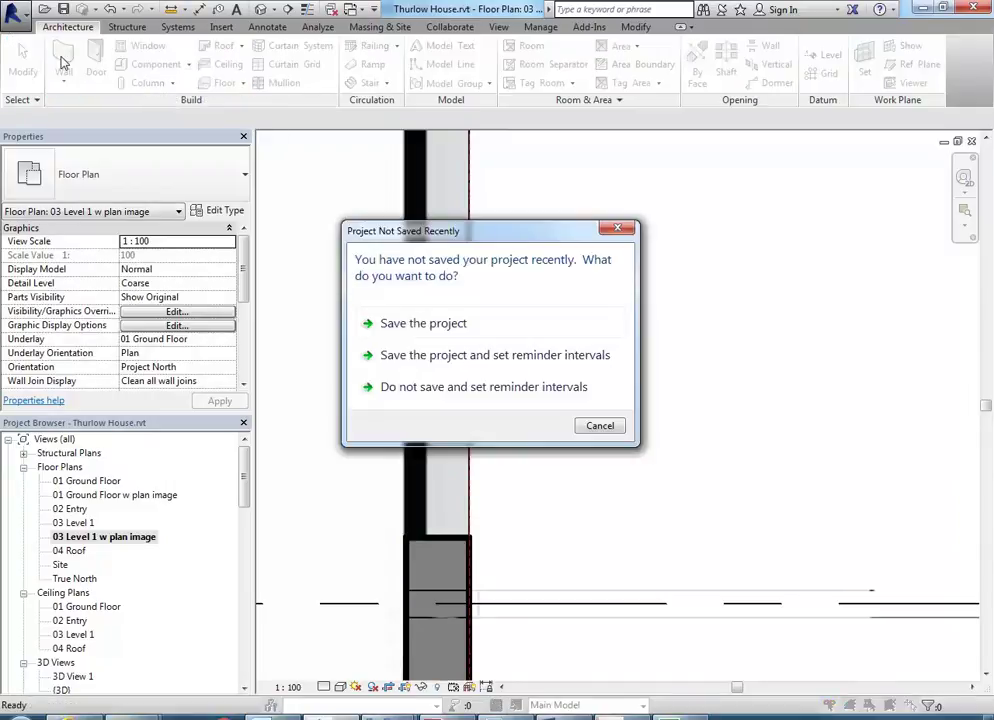
pyautogui.click(600, 426)
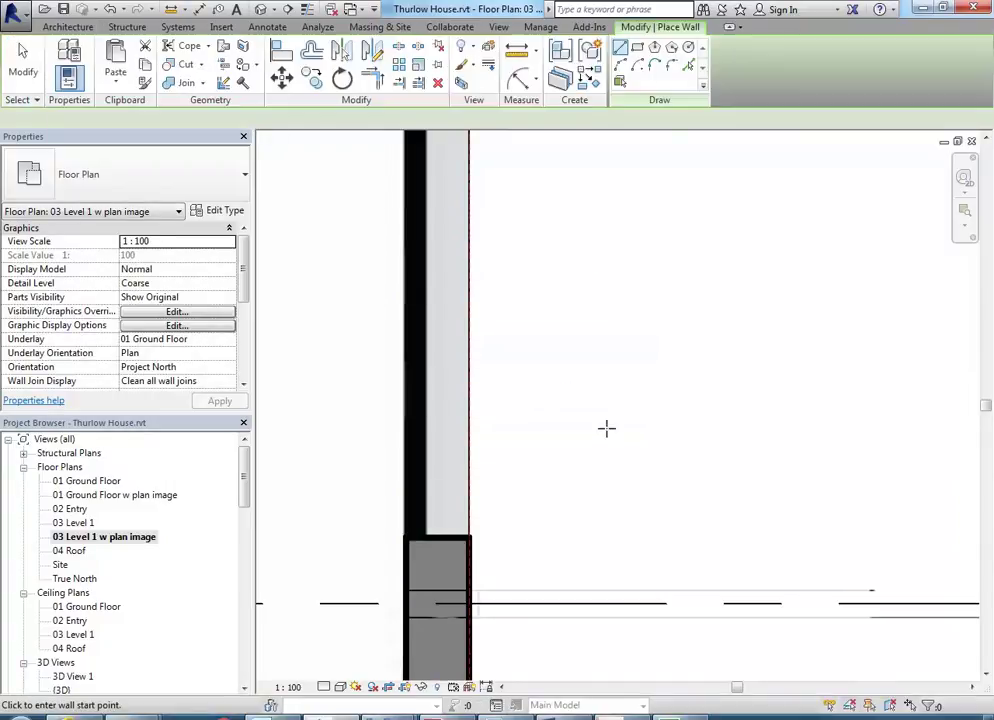
pyautogui.click(172, 180)
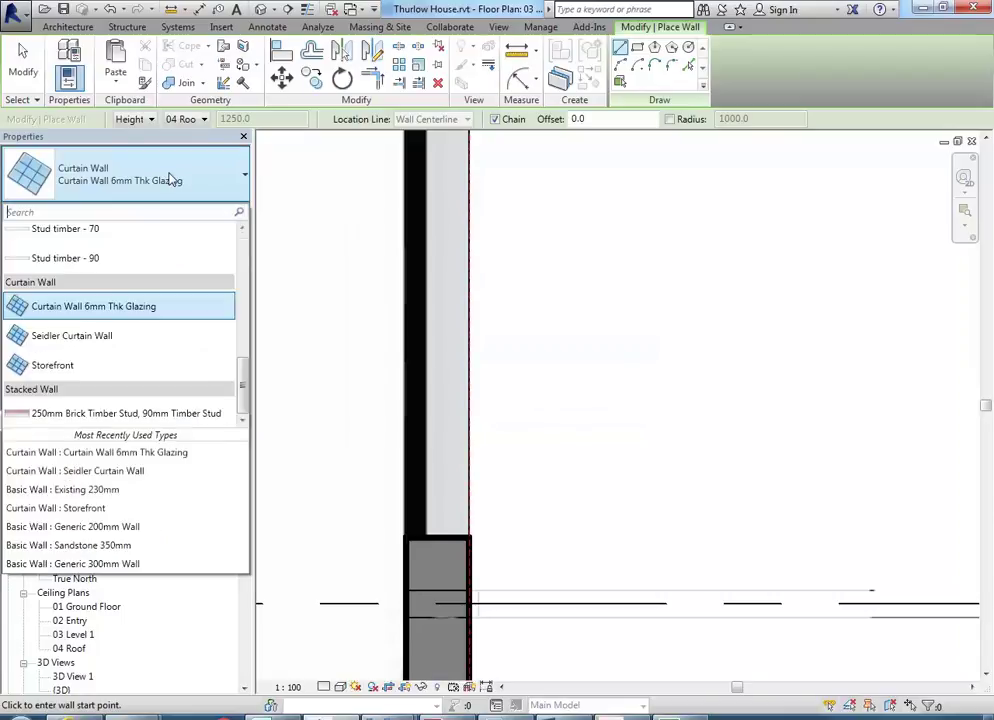
pyautogui.scroll(3, 111, 297)
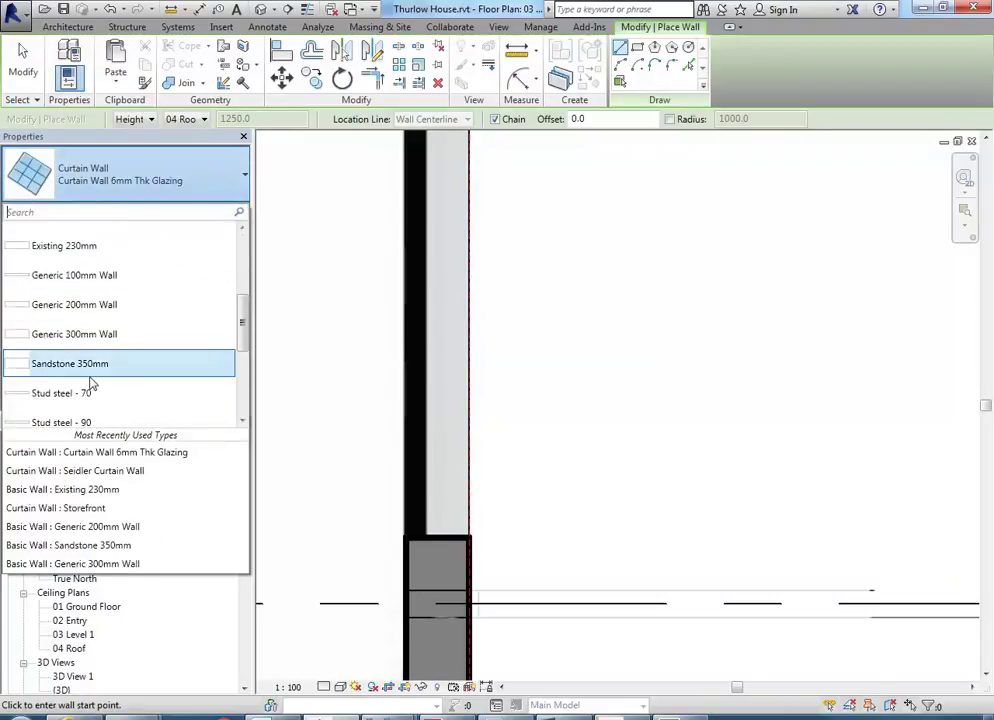
pyautogui.scroll(-2, 85, 358)
pyautogui.scroll(4, 85, 358)
pyautogui.scroll(5, 89, 355)
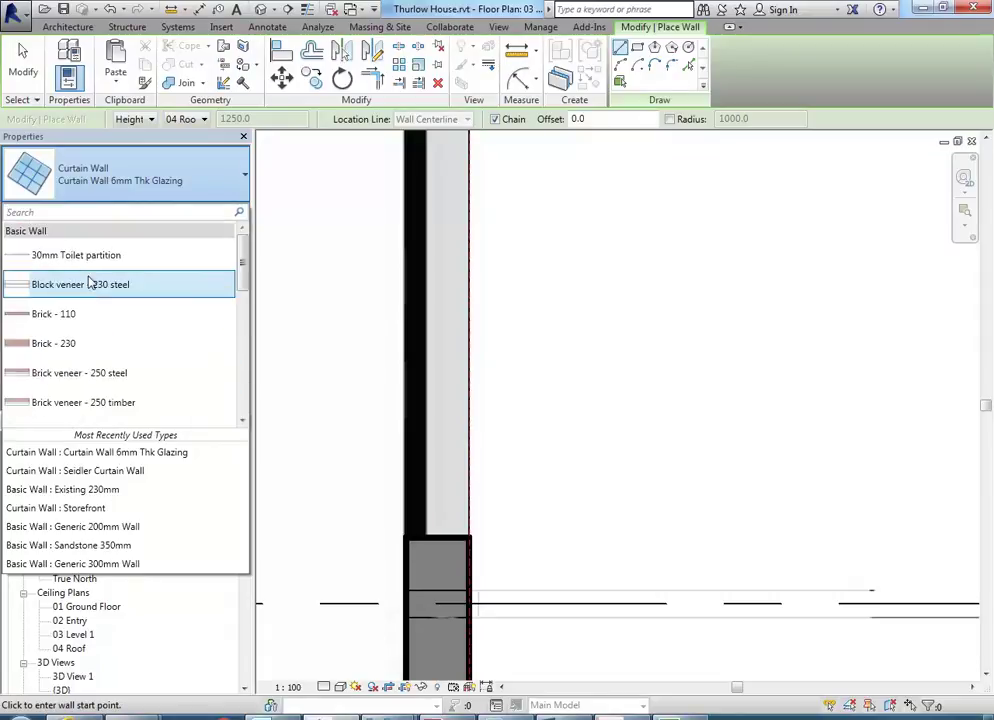
pyautogui.scroll(-2, 67, 354)
pyautogui.scroll(-1, 67, 362)
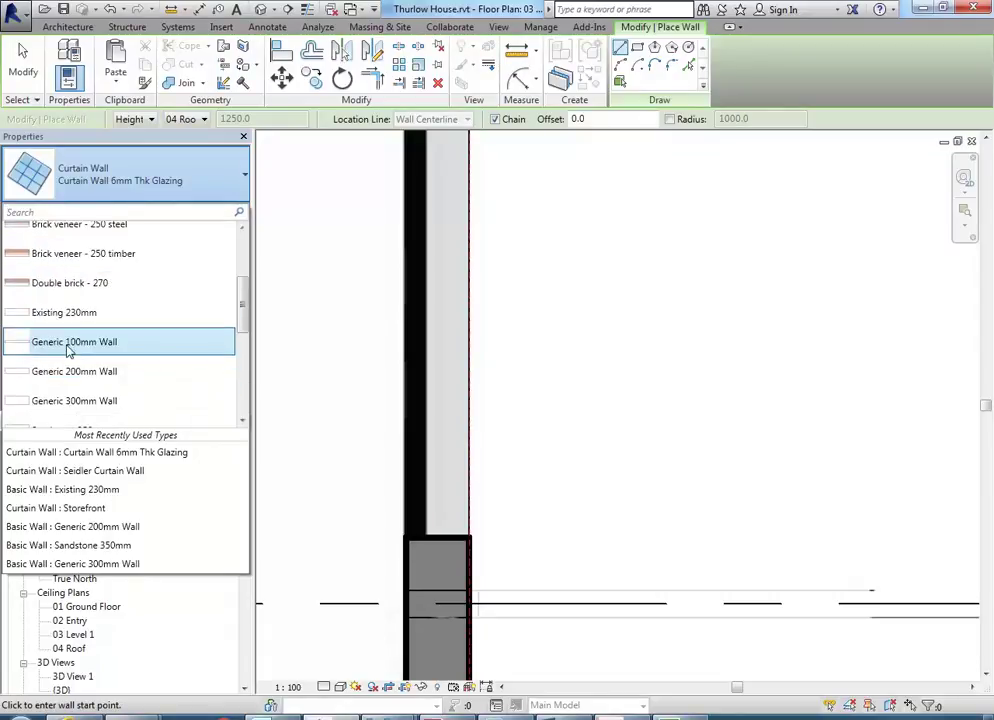
pyautogui.press('Escape')
pyautogui.moveTo(348, 357)
pyautogui.mouseDown(button='middle')
pyautogui.moveTo(362, 368)
pyautogui.moveTo(355, 363)
pyautogui.mouseUp(button='middle')
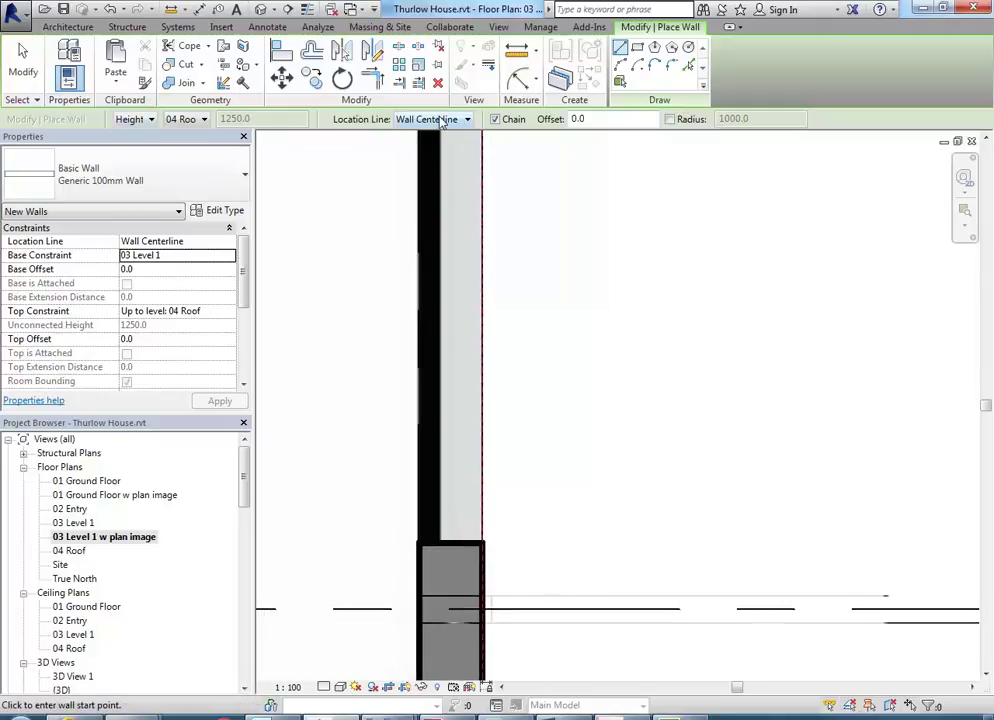
pyautogui.click(441, 121)
pyautogui.click(430, 158)
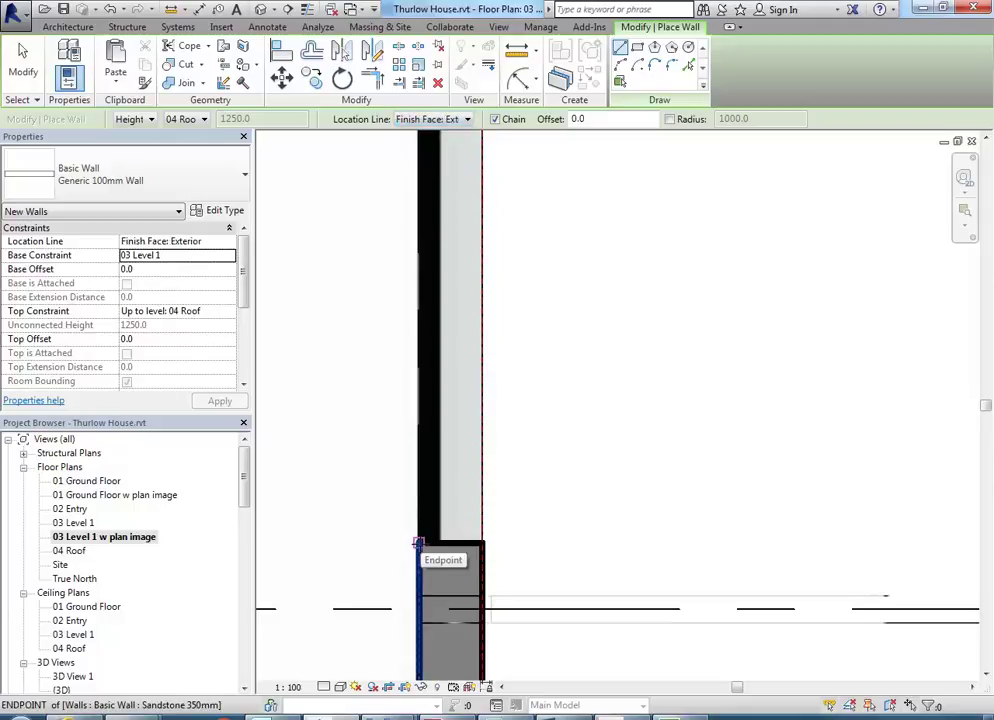
# - Draw a wall about 2960 mm long along grid 1, from the sandstone wall's outer corner to the dashed line of the plan image
pyautogui.click(418, 543)
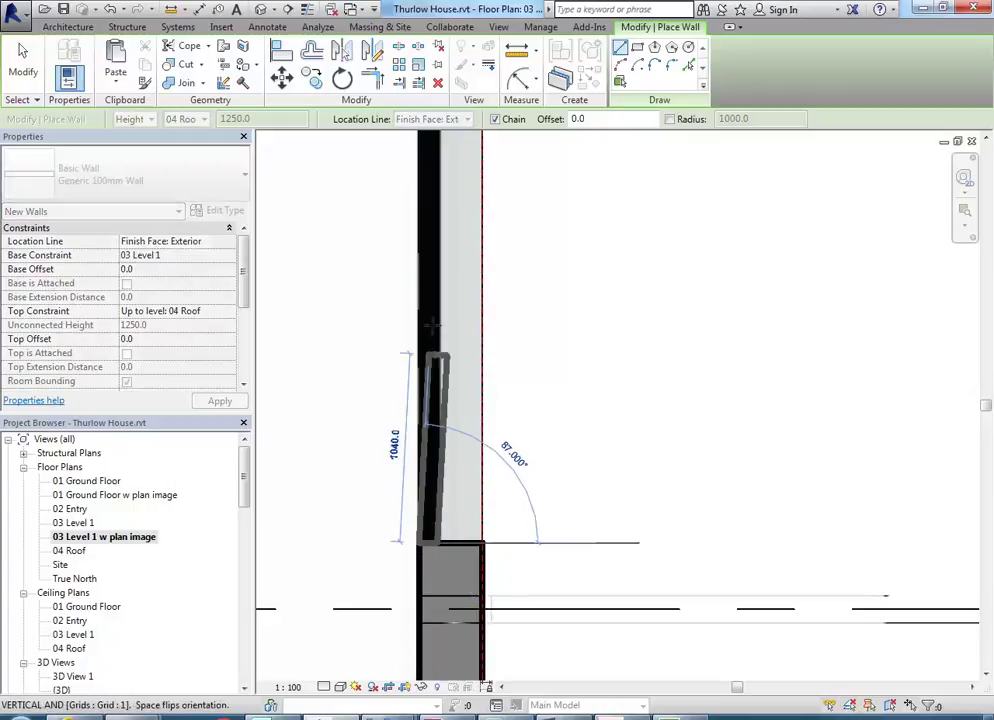
pyautogui.scroll(-2, 395, 400)
pyautogui.moveTo(390, 375); pyautogui.dragTo(400, 483, button='middle')
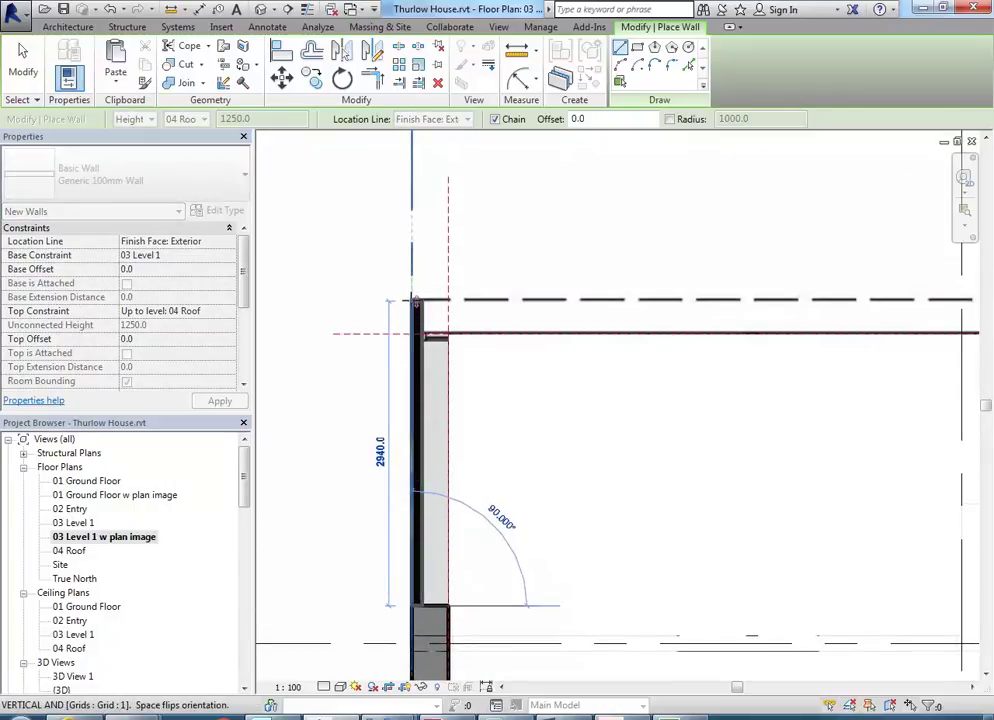
pyautogui.scroll(5, 410, 300)
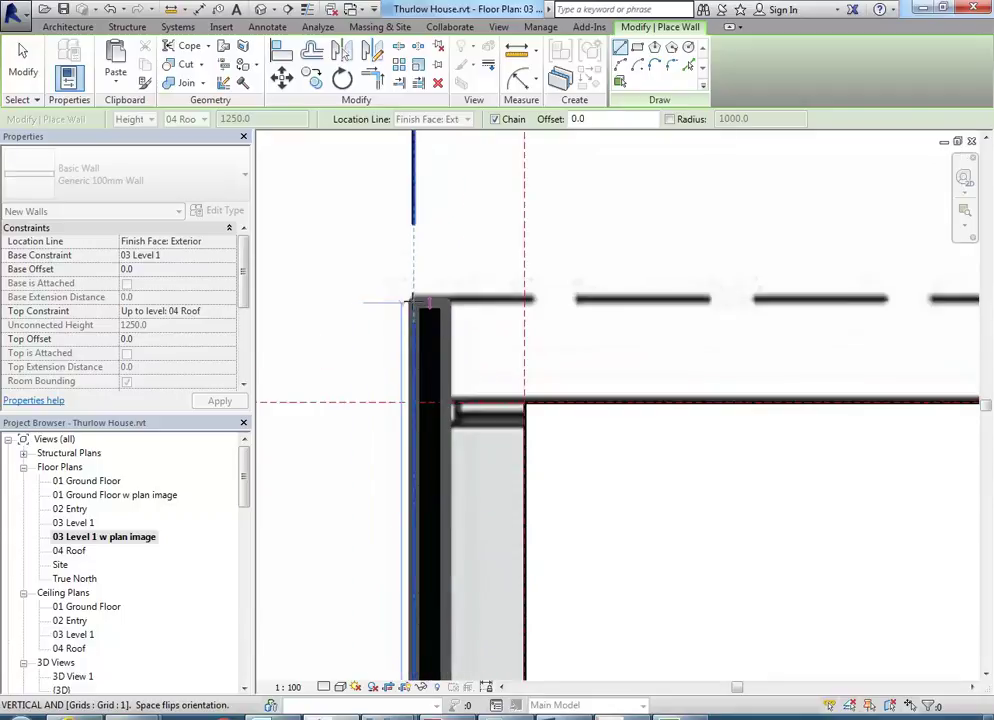
pyautogui.scroll(-4, 410, 300)
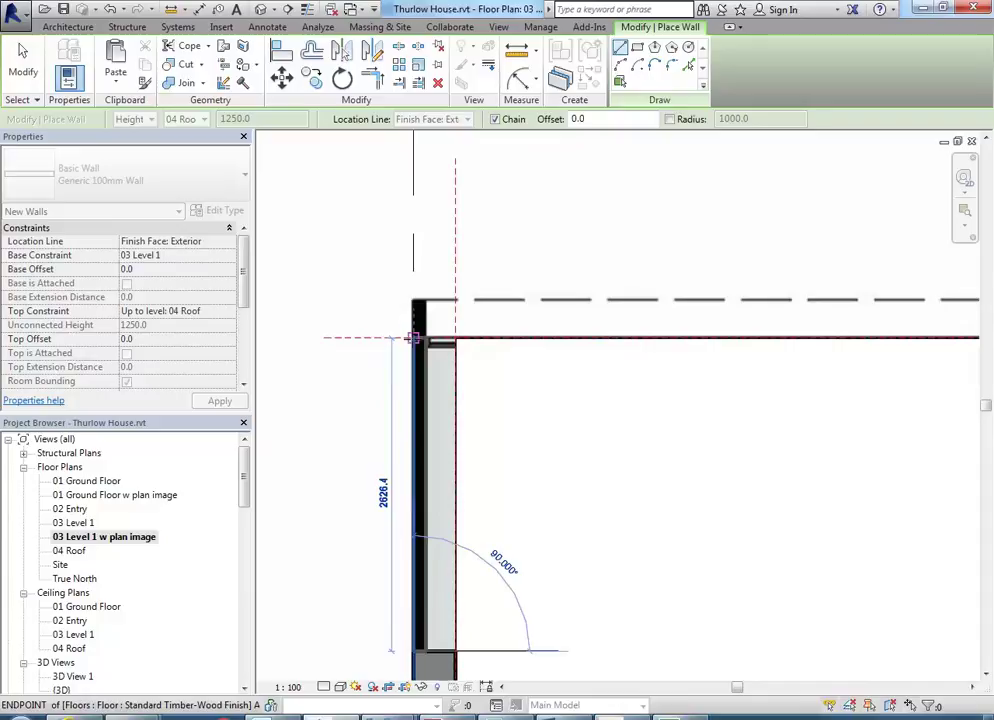
pyautogui.scroll(2, 415, 302)
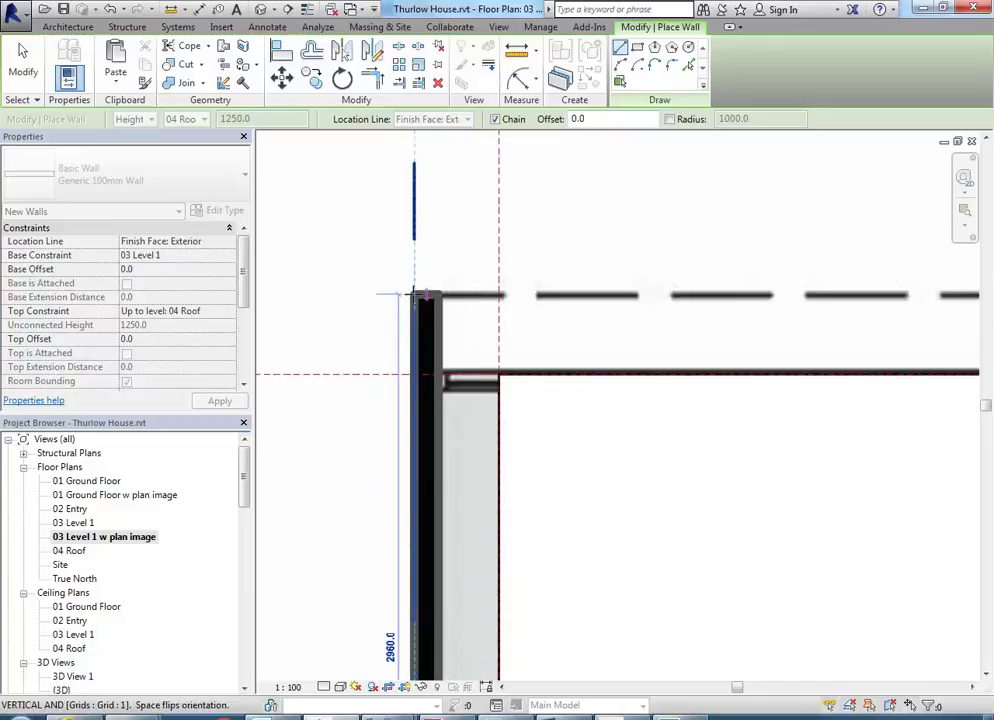
pyautogui.rightClick(382, 233)
pyautogui.click(400, 240)
pyautogui.rightClick(401, 244)
pyautogui.click(420, 252)
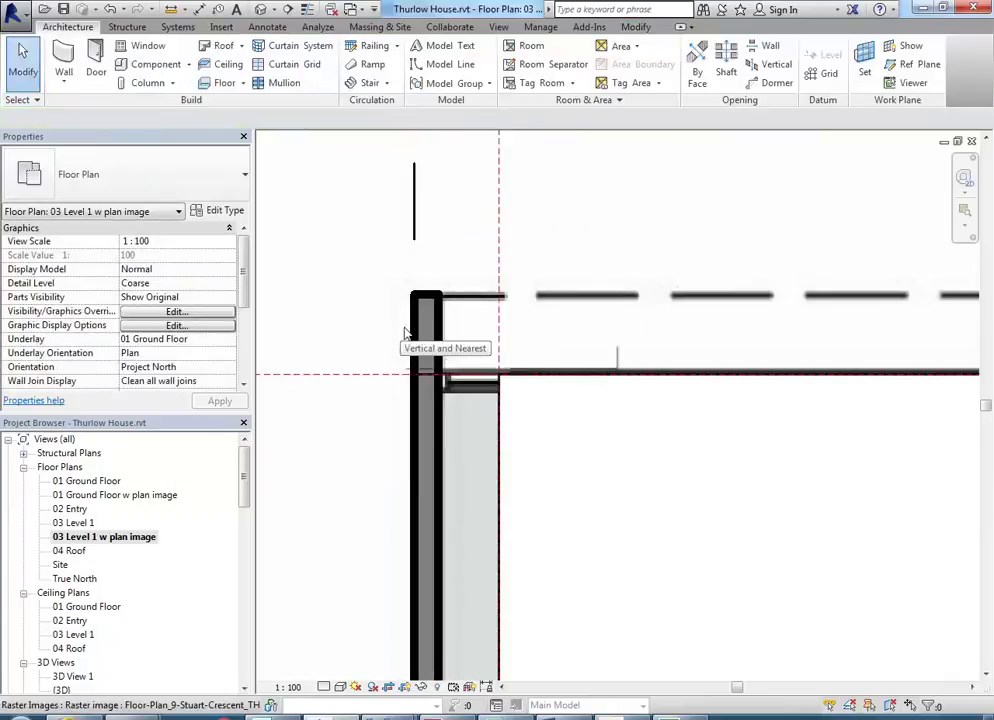
pyautogui.click(413, 330)
pyautogui.moveTo(413, 328); pyautogui.dragTo(468, 313, button='middle')
pyautogui.click(422, 307)
pyautogui.rightClick(372, 240)
pyautogui.click(385, 240)
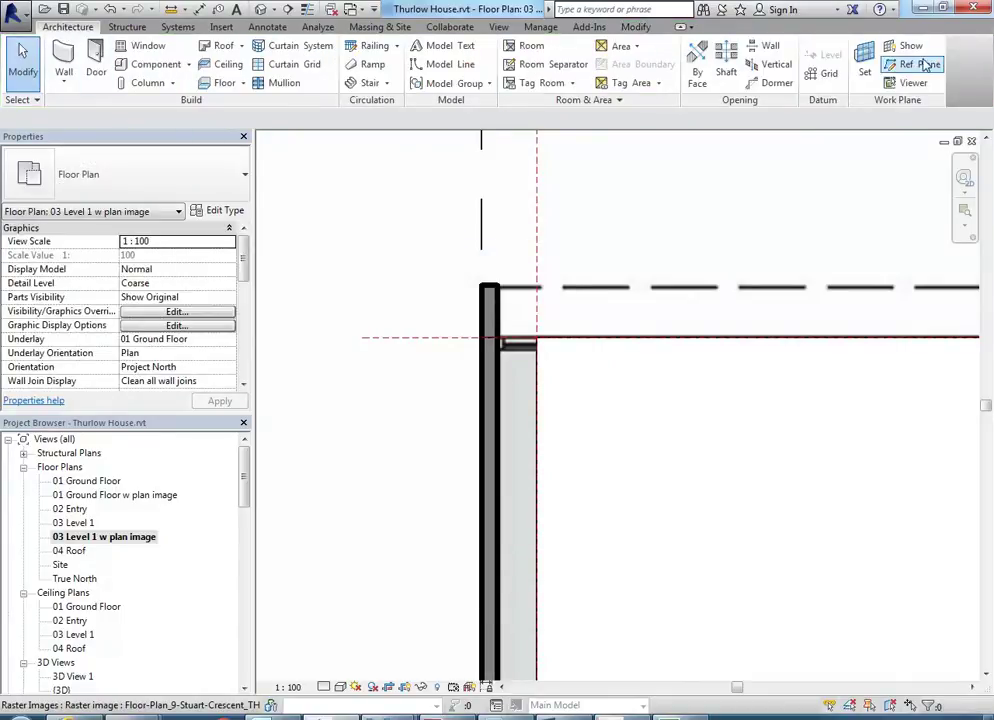
# - Draw a horizontal reference plane from the new wall's upper end at grid 1, along the dashed line, to just beyond grid 4
pyautogui.click(927, 64)
pyautogui.click(481, 287)
pyautogui.scroll(-4, 710, 262)
pyautogui.moveTo(750, 276); pyautogui.dragTo(405, 291, button='middle')
pyautogui.moveTo(772, 297); pyautogui.dragTo(648, 295, button='middle')
pyautogui.scroll(3, 648, 295)
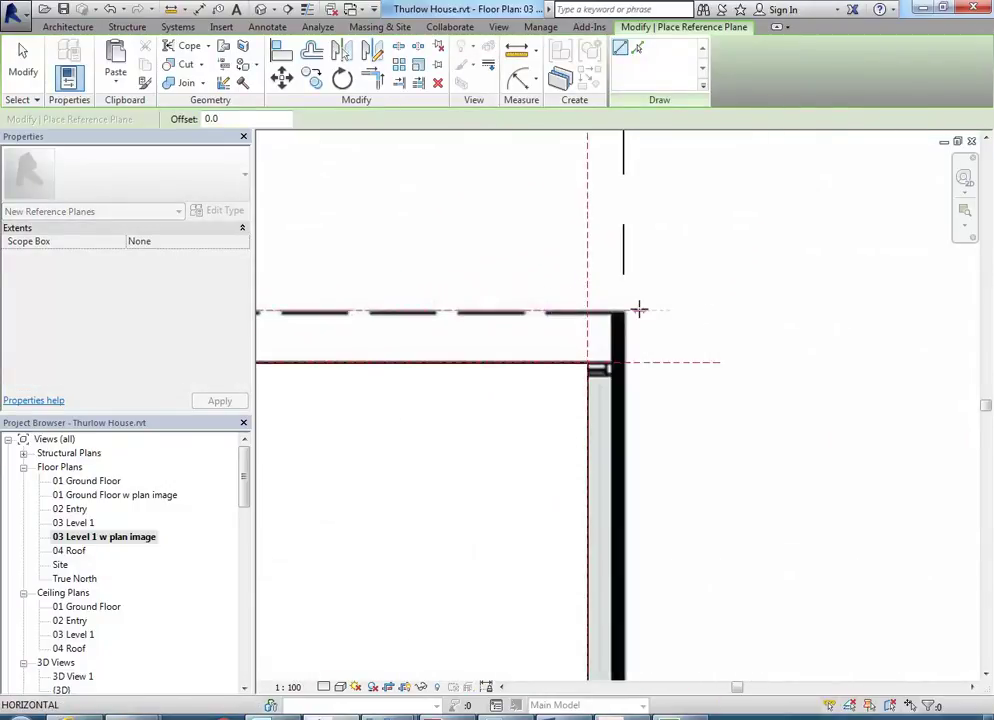
pyautogui.scroll(3, 612, 306)
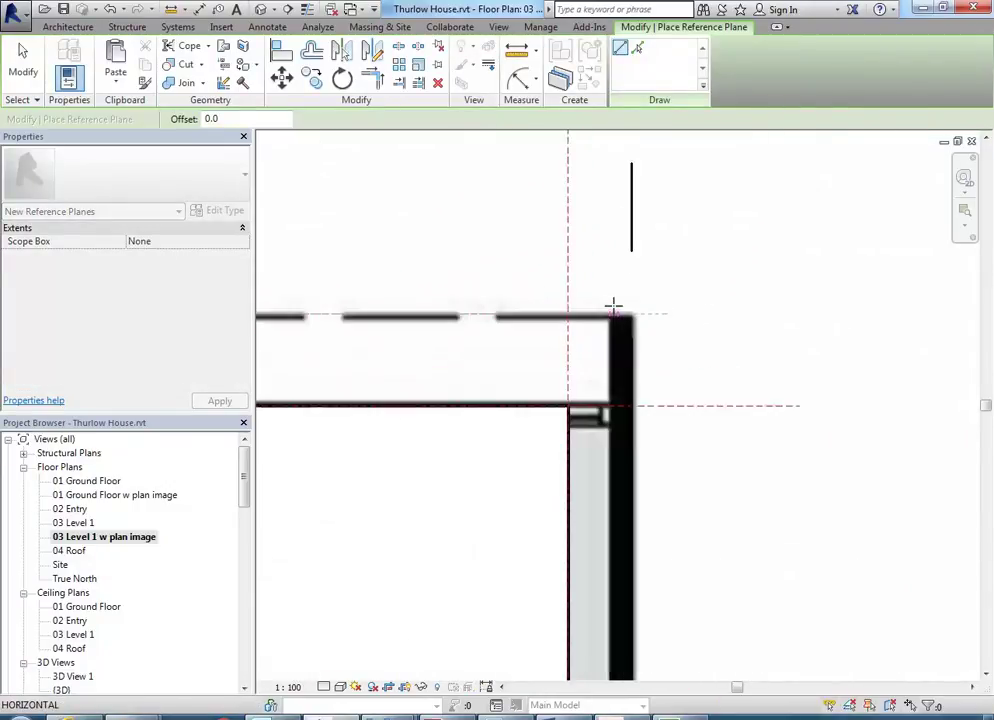
pyautogui.click(720, 313)
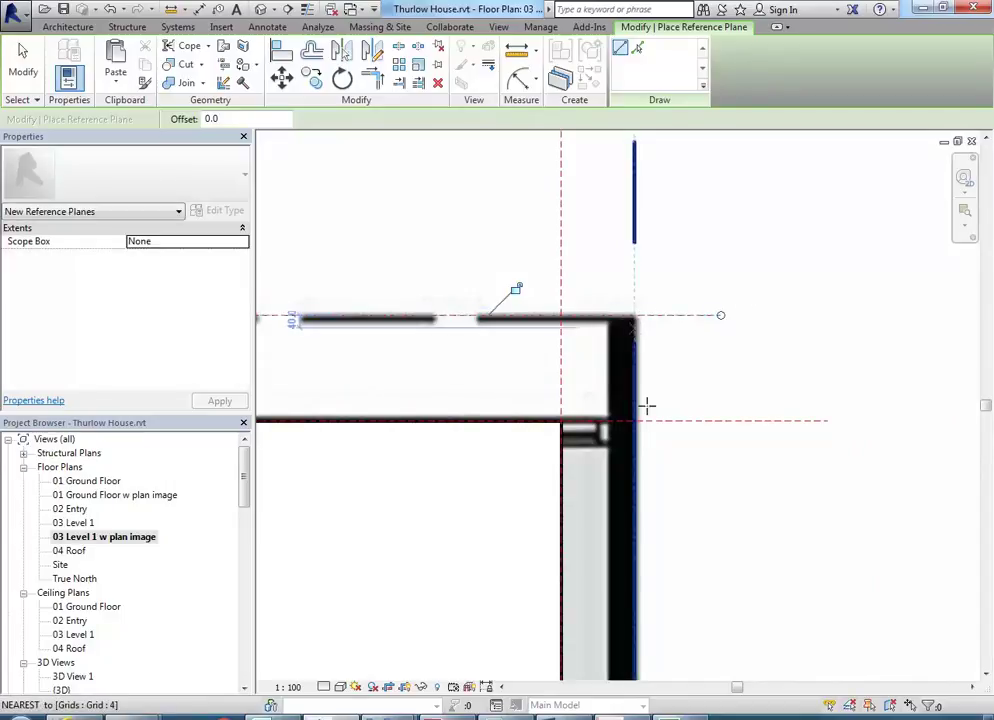
pyautogui.scroll(-2, 690, 300)
pyautogui.rightClick(766, 210)
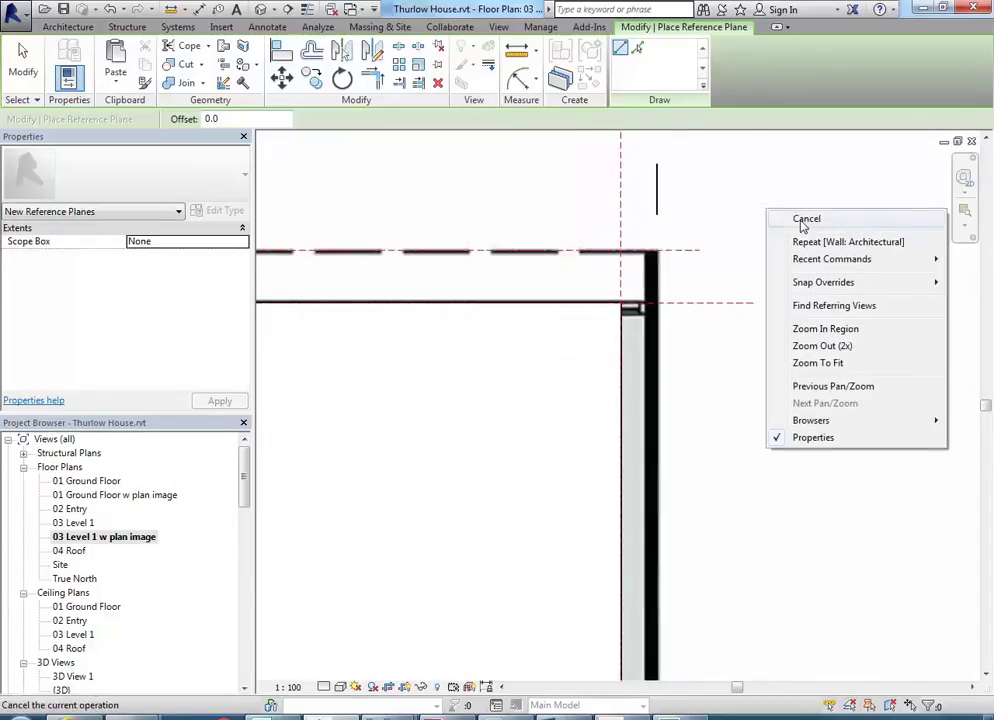
pyautogui.click(806, 219)
# - Draw a Generic 100mm Wall along grid 4 from the existing wall's outer endpoint to the new reference plane, with its thickness inside the grid
pyautogui.scroll(-2, 719, 226)
pyautogui.moveTo(526, 413)
pyautogui.mouseDown(button='middle')
pyautogui.moveTo(544, 416)
pyautogui.moveTo(530, 410)
pyautogui.mouseUp(button='middle')
pyautogui.scroll(1, 531, 437)
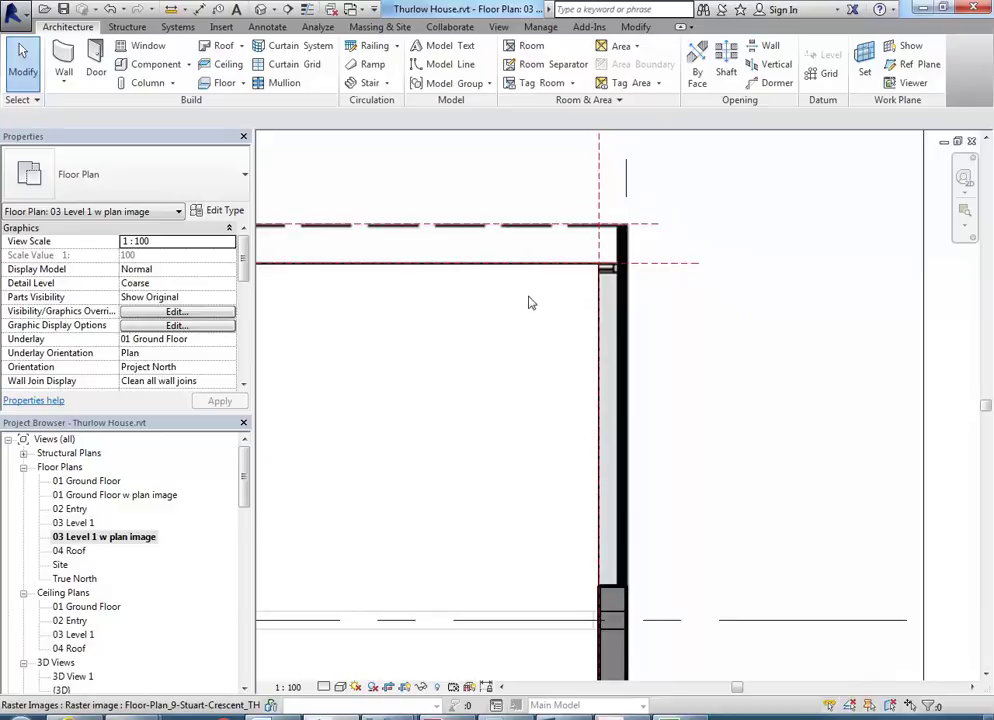
pyautogui.click(64, 56)
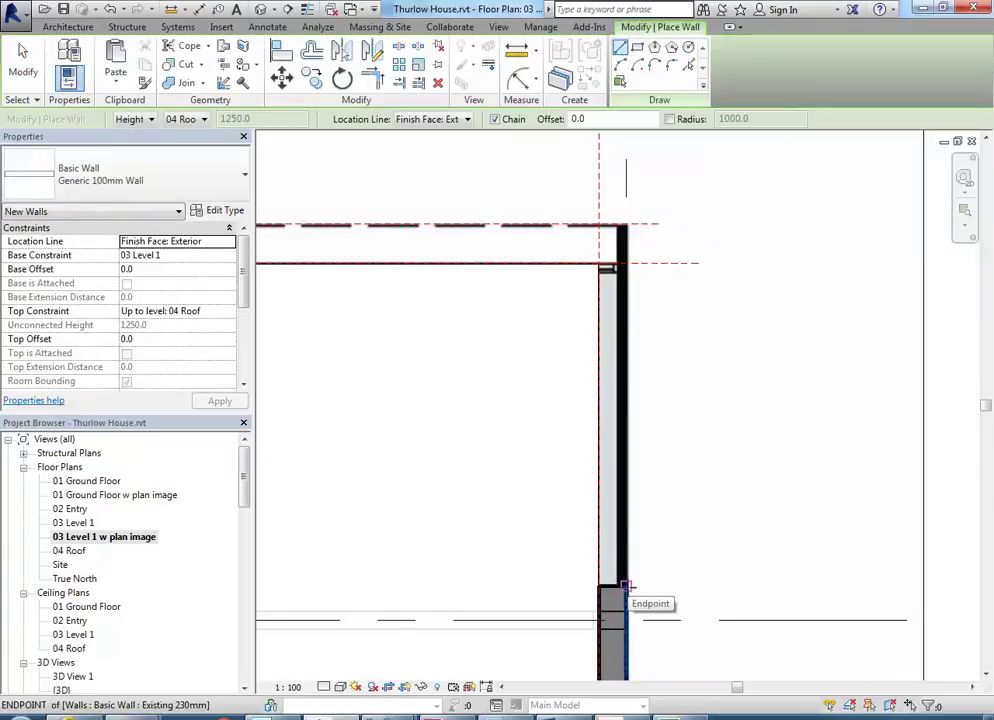
pyautogui.click(625, 586)
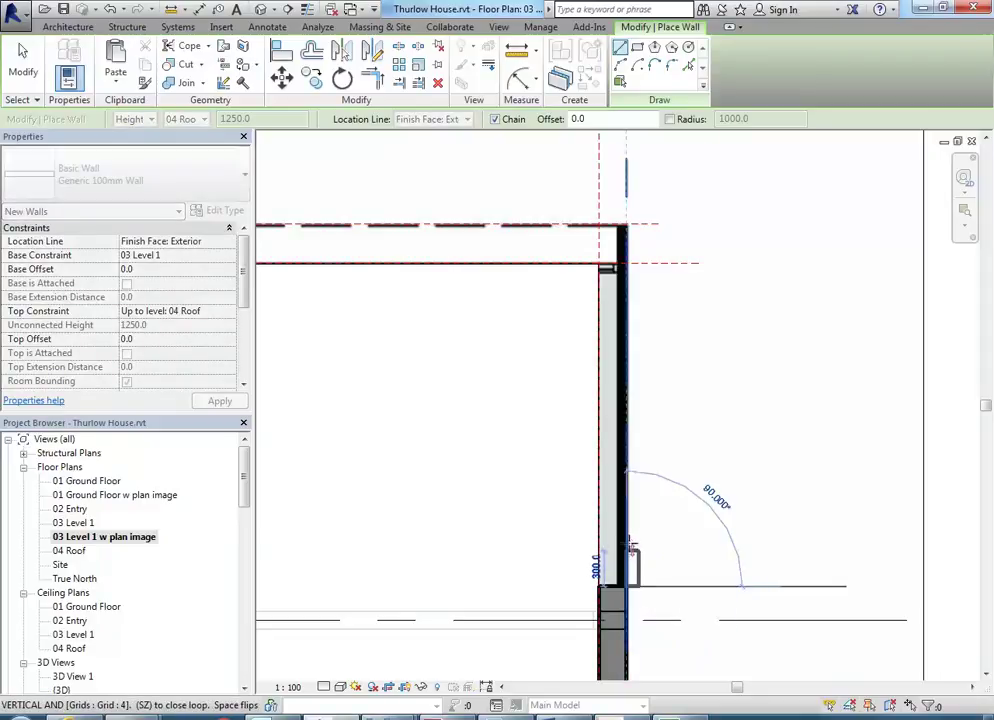
pyautogui.moveTo(638, 402); pyautogui.dragTo(517, 364, button='middle')
pyautogui.moveTo(525, 458); pyautogui.dragTo(532, 488, button='middle')
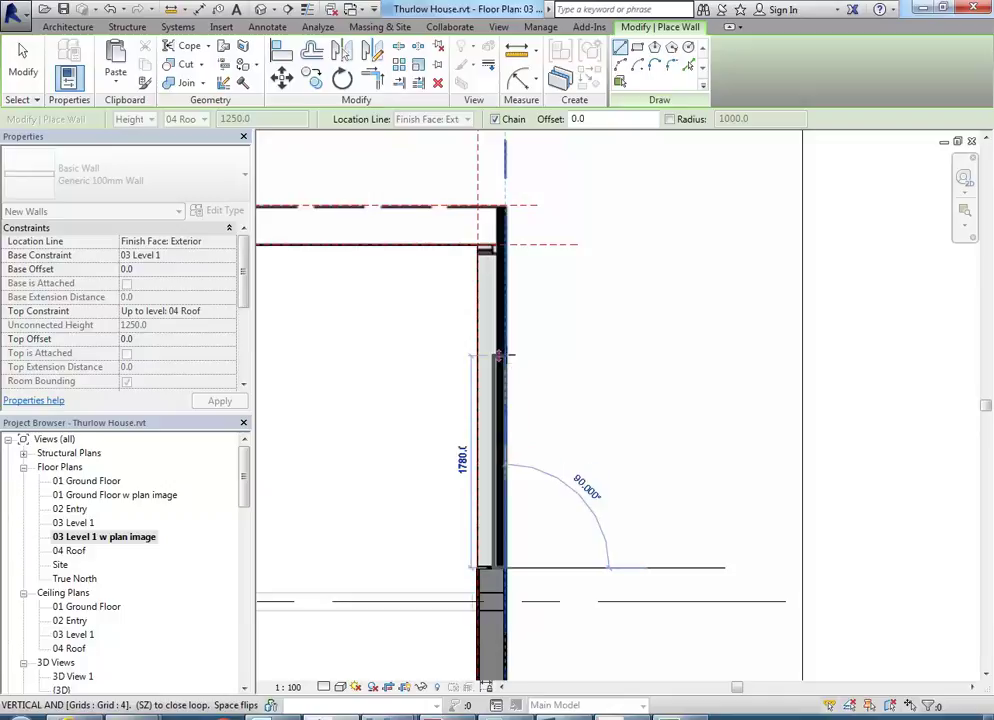
pyautogui.click(505, 206)
pyautogui.rightClick(562, 338)
pyautogui.click(582, 346)
pyautogui.rightClick(575, 344)
pyautogui.click(597, 350)
# - Examine the strip between the two new walls and the wall corner at grid 1 against the reference planes
pyautogui.scroll(-2, 597, 350)
pyautogui.moveTo(597, 350); pyautogui.dragTo(728, 372, button='middle')
pyautogui.scroll(-2, 527, 389)
pyautogui.moveTo(527, 389); pyautogui.dragTo(653, 389, button='middle')
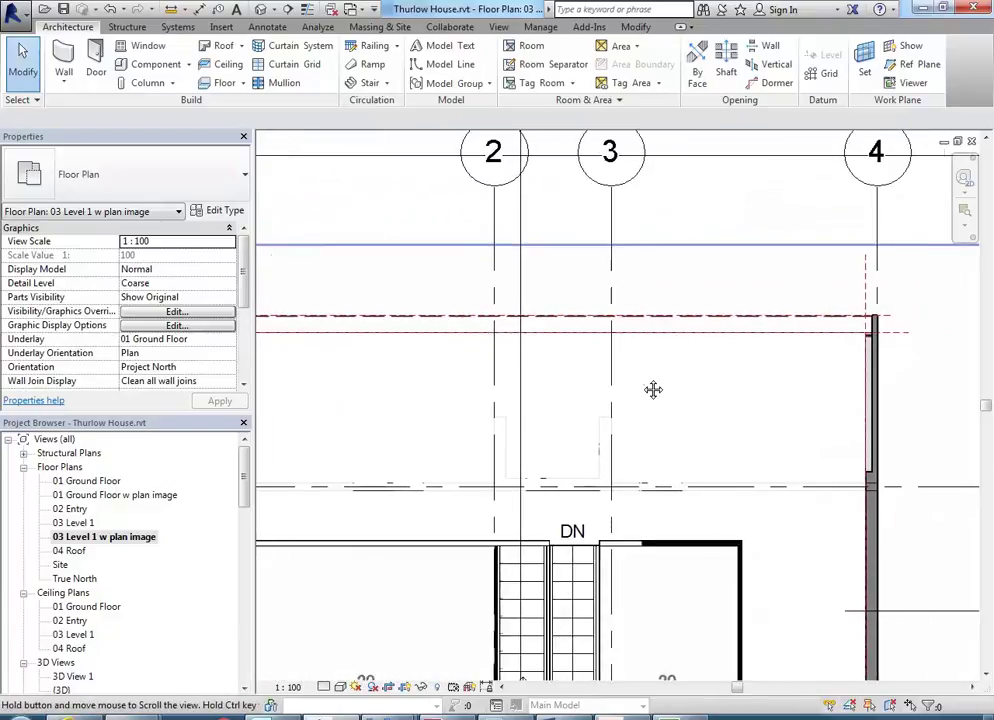
pyautogui.moveTo(575, 402); pyautogui.dragTo(666, 386, button='middle')
pyautogui.moveTo(493, 399); pyautogui.dragTo(524, 410, button='middle')
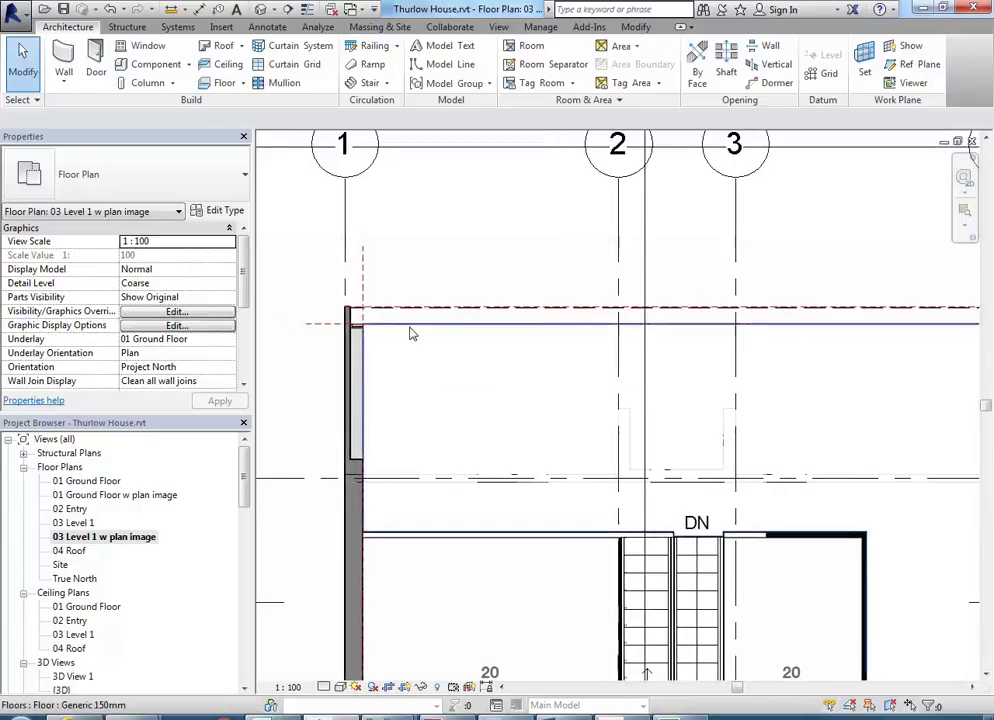
pyautogui.scroll(5, 304, 295)
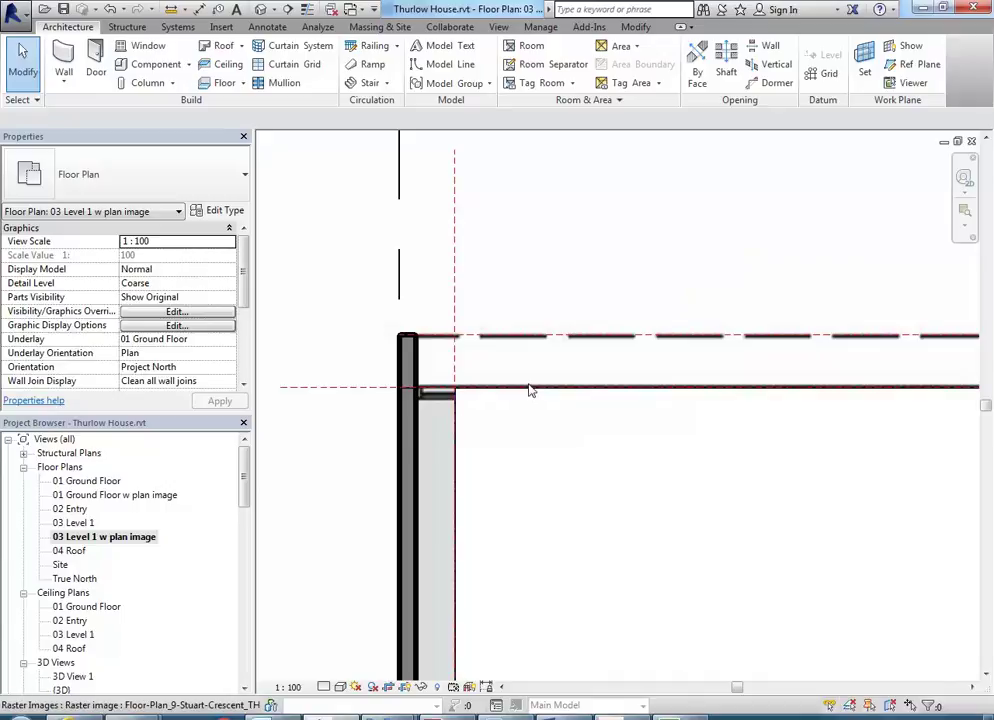
pyautogui.scroll(-5, 413, 282)
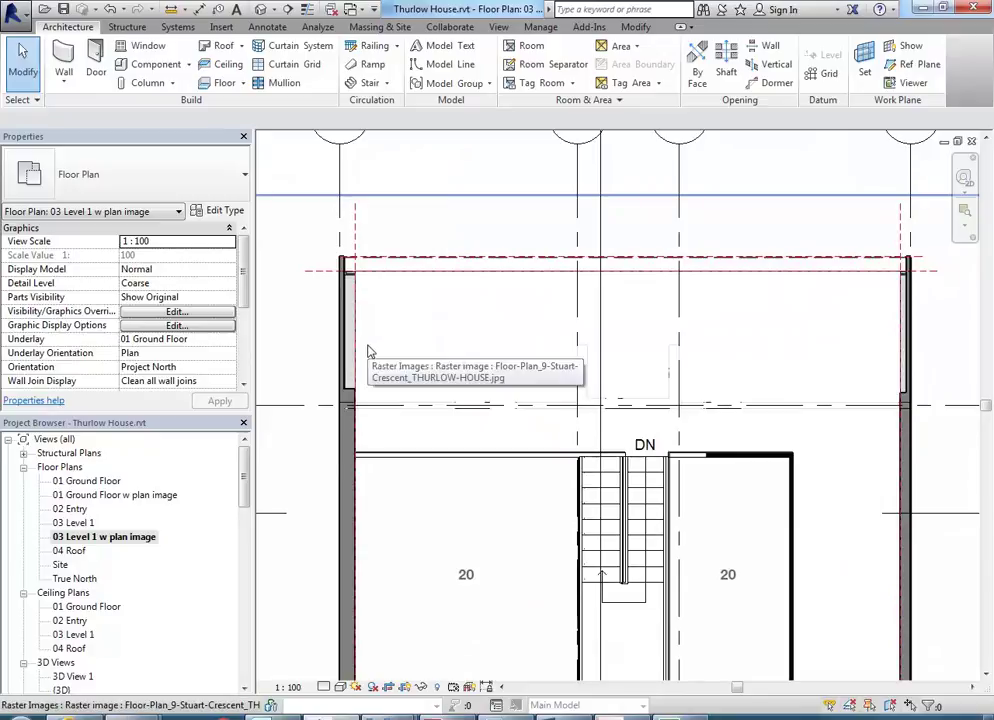
# - Edit the 03 Level 1 floor boundary, sketching lines from the thick wall's corner along the thin grid 1 wall's inner face to the front edge
pyautogui.scroll(3, 368, 351)
pyautogui.moveTo(368, 349); pyautogui.dragTo(348, 357, button='middle')
pyautogui.click(348, 357)
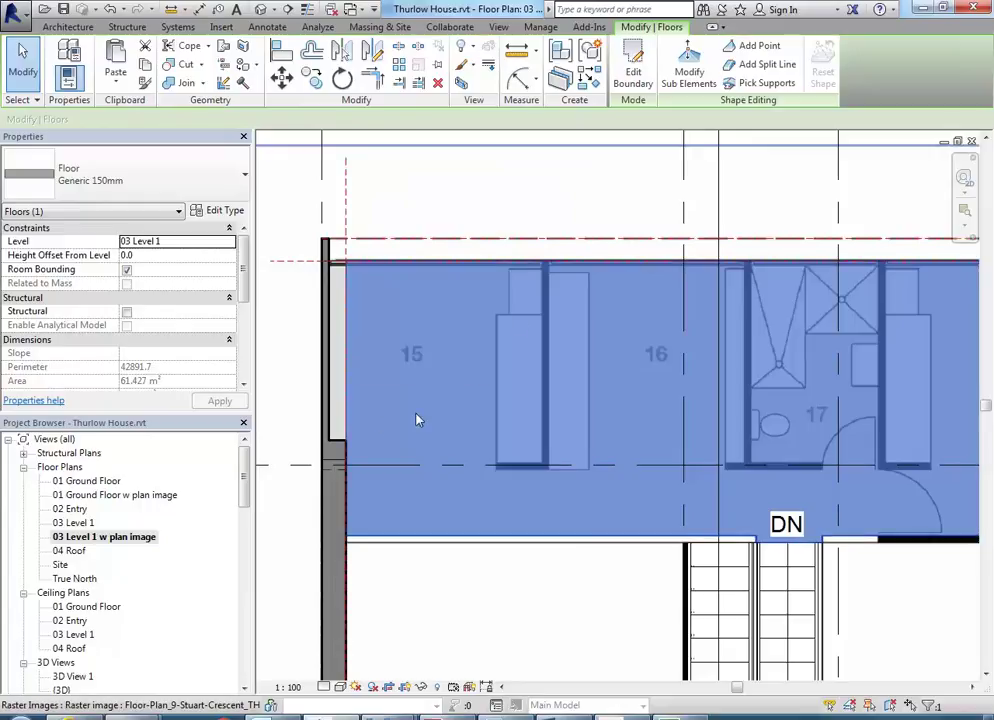
pyautogui.click(633, 62)
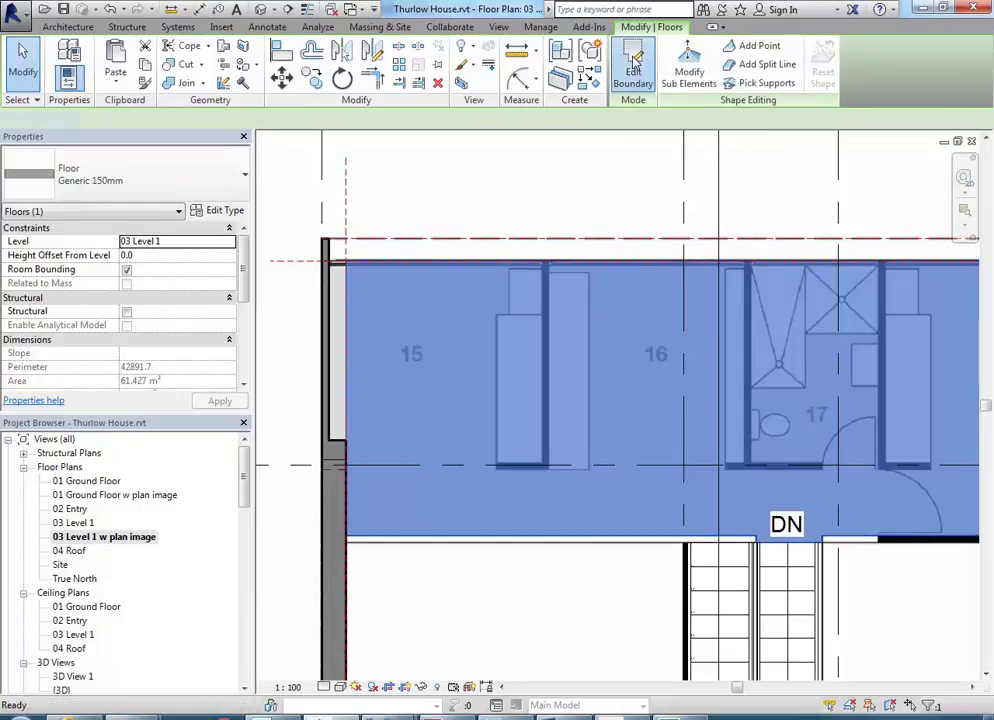
pyautogui.scroll(4, 420, 320)
pyautogui.moveTo(420, 317); pyautogui.dragTo(423, 355, button='middle')
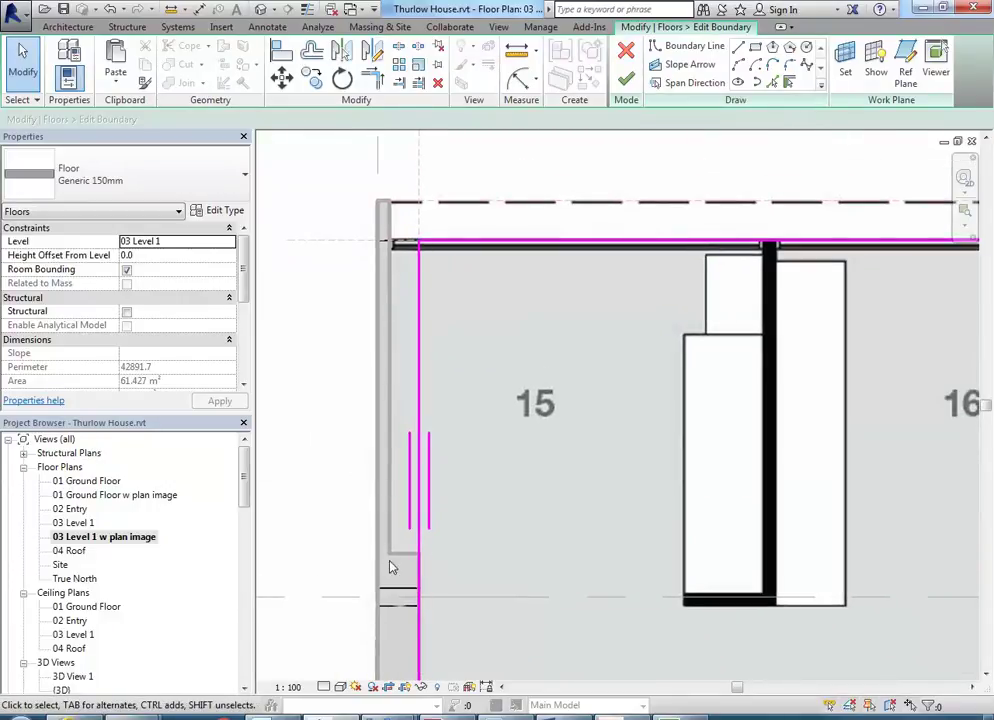
pyautogui.click(737, 48)
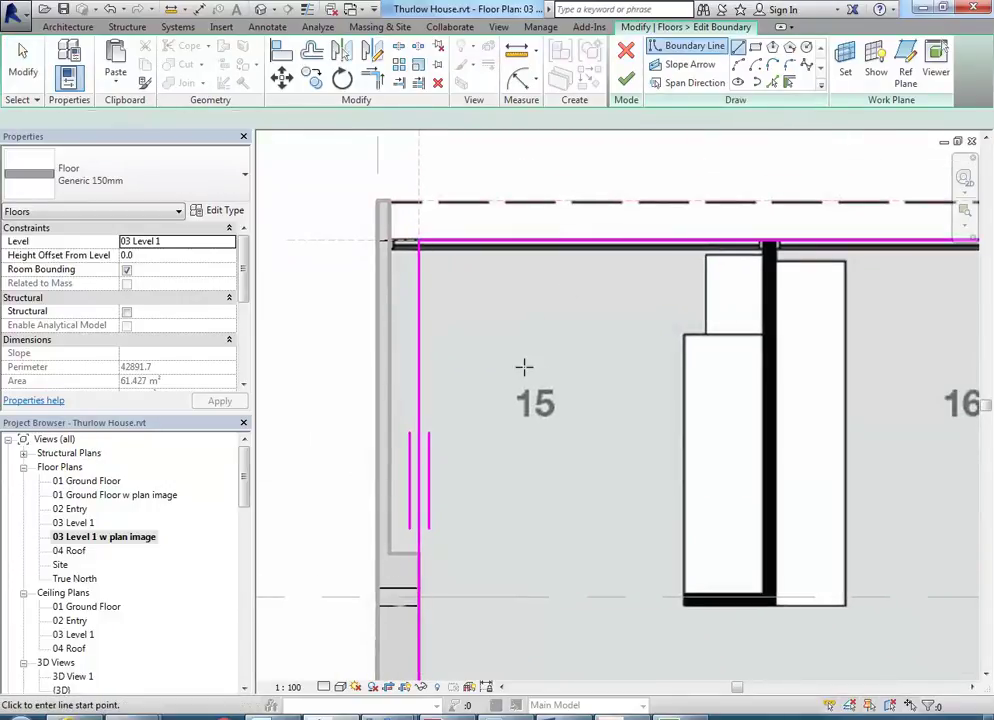
pyautogui.click(417, 551)
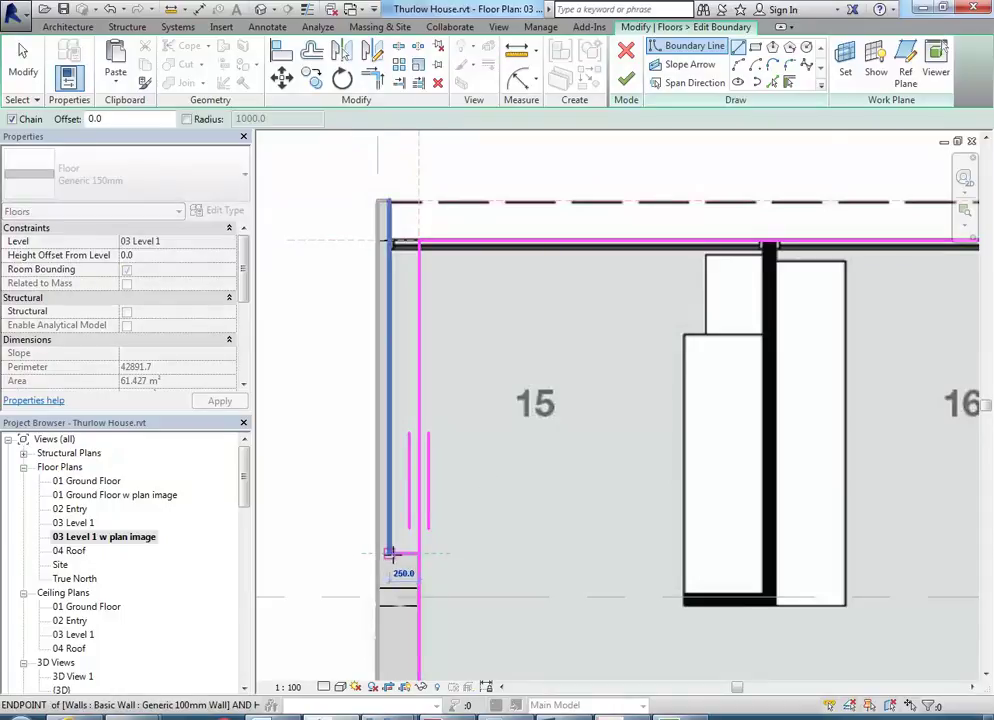
pyautogui.click(390, 551)
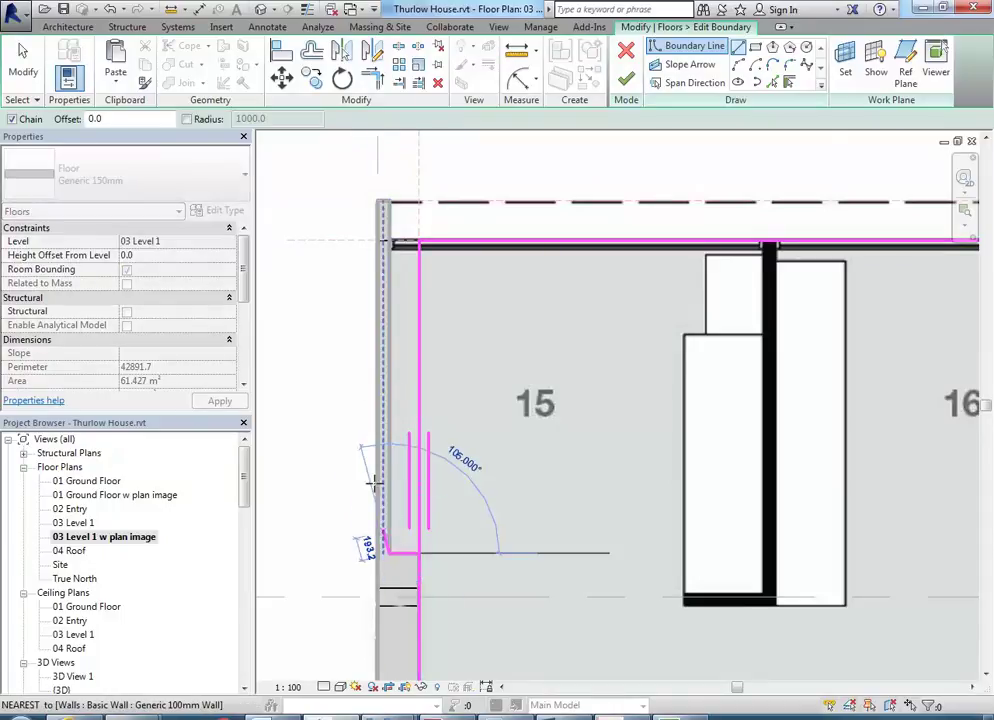
pyautogui.click(390, 240)
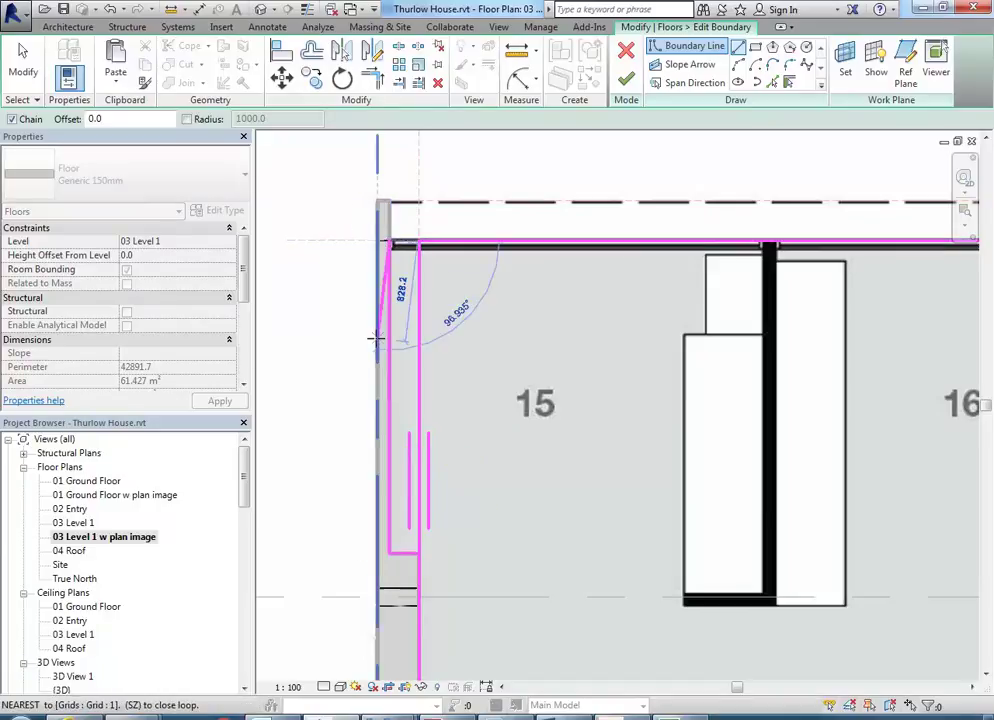
pyautogui.press('Escape')
pyautogui.press('Escape')
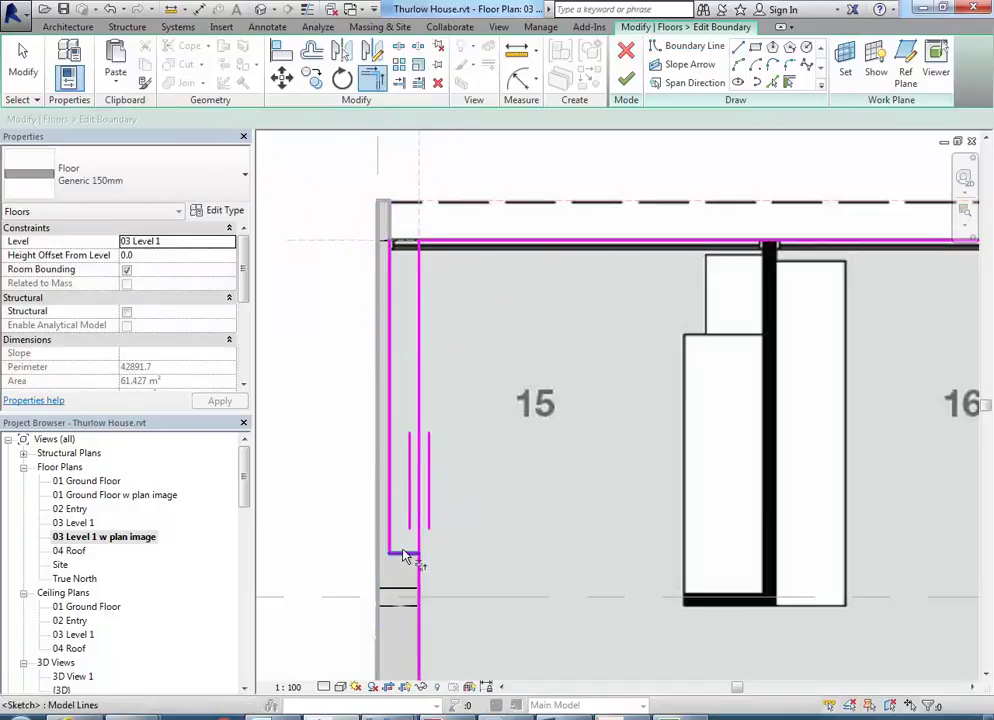
# - Trim the floor boundary lines at grid 1 into clean corners at the wall step and the front edge
pyautogui.press('t')
pyautogui.press('r')
pyautogui.click(420, 580)
pyautogui.click(404, 551)
pyautogui.click(390, 352)
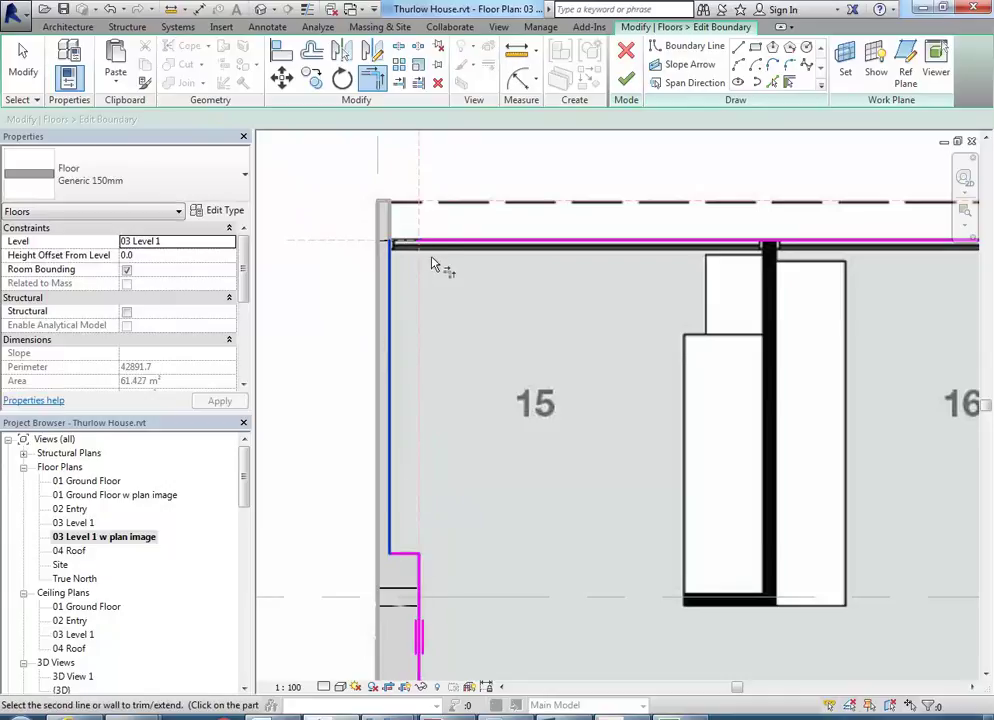
pyautogui.click(444, 246)
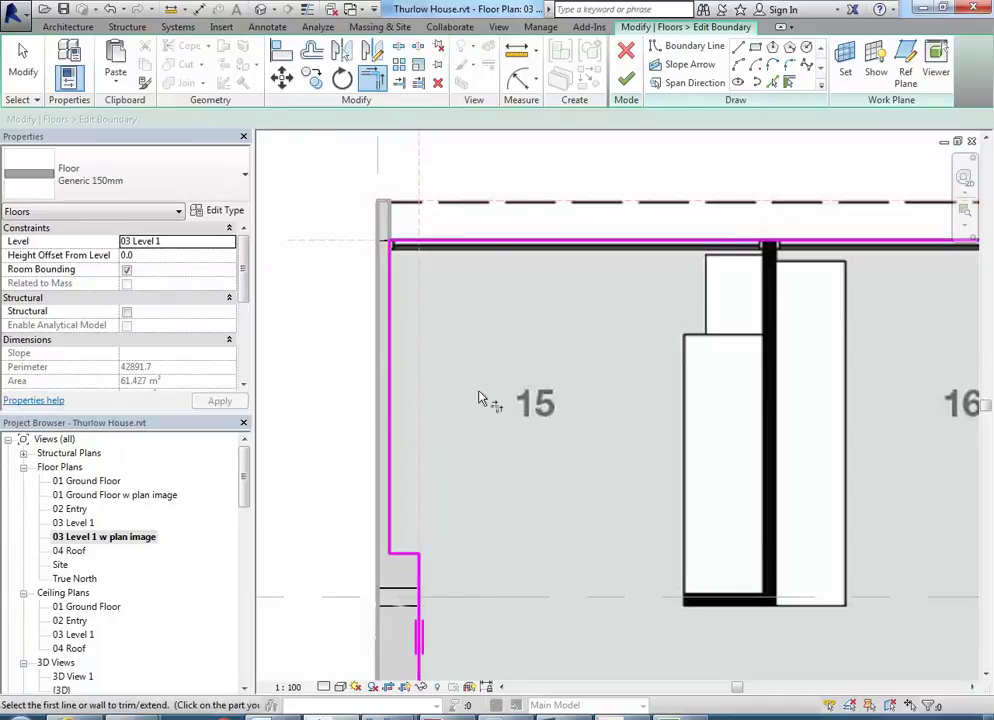
# - Sketch floor boundary lines at grid 4 around the wall step and about 2480 mm along the thin wall's inner face
pyautogui.click(688, 46)
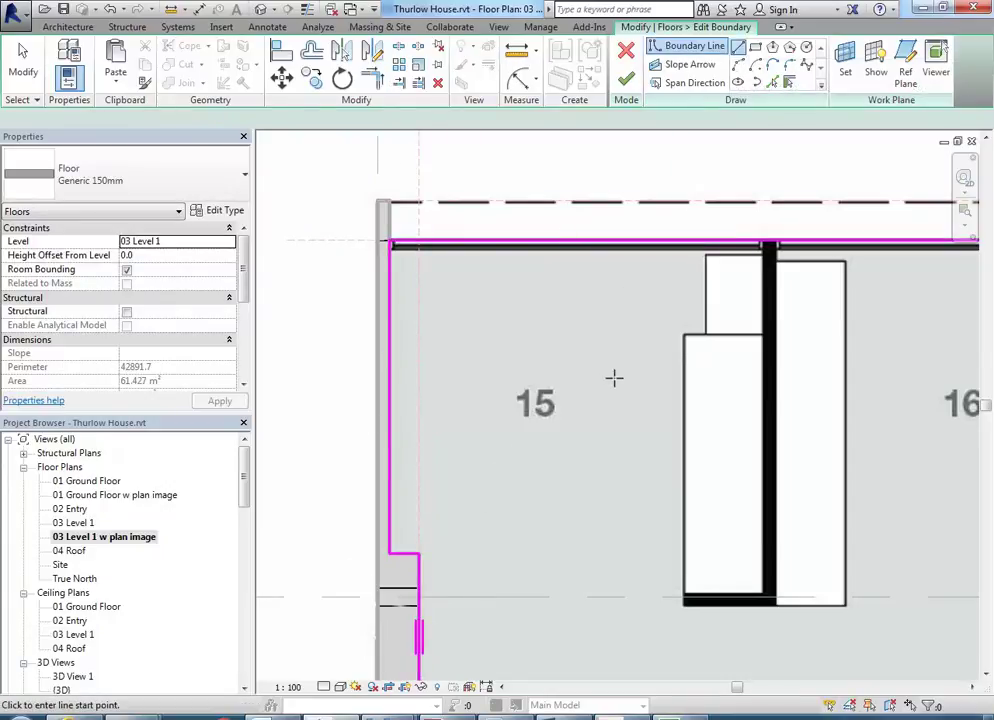
pyautogui.moveTo(592, 346); pyautogui.dragTo(440, 394, button='middle')
pyautogui.scroll(-1, 837, 457)
pyautogui.moveTo(837, 457); pyautogui.dragTo(295, 459, button='middle')
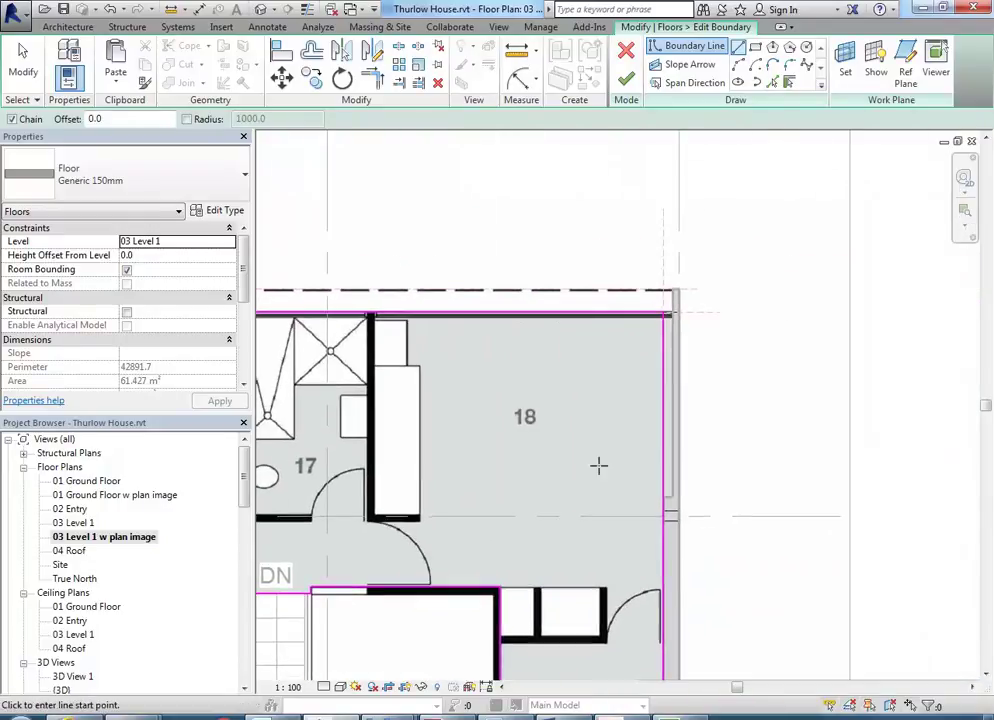
pyautogui.scroll(2, 574, 522)
pyautogui.moveTo(574, 522); pyautogui.dragTo(542, 532, button='middle')
pyautogui.scroll(4, 542, 532)
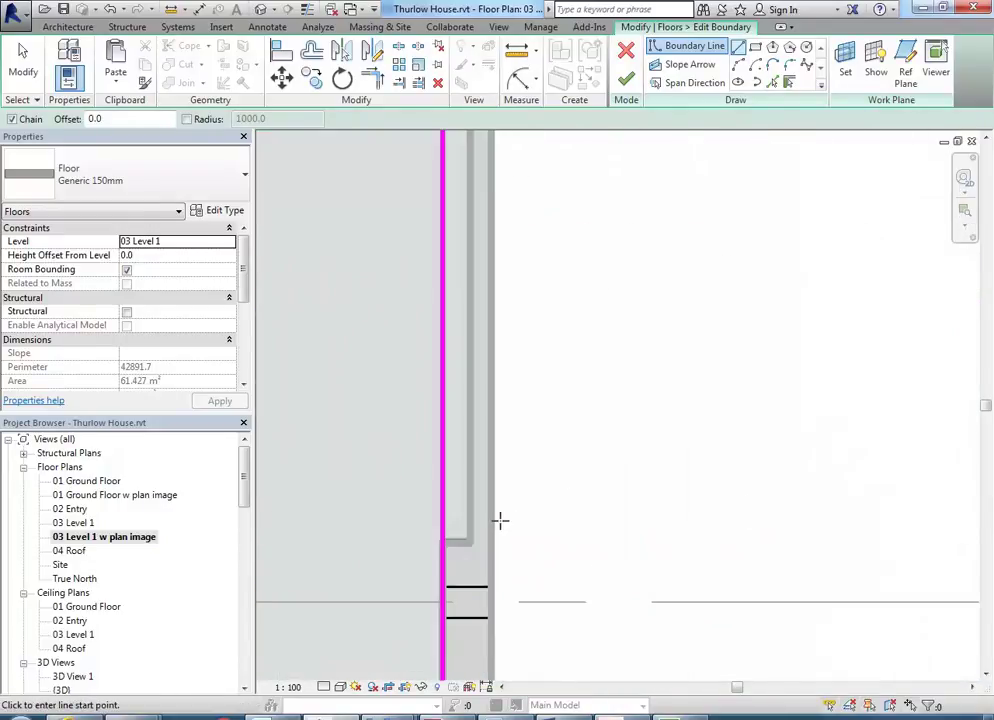
pyautogui.click(442, 543)
pyautogui.scroll(-1, 462, 402)
pyautogui.moveTo(462, 402); pyautogui.dragTo(468, 534, button='middle')
pyautogui.click(460, 265)
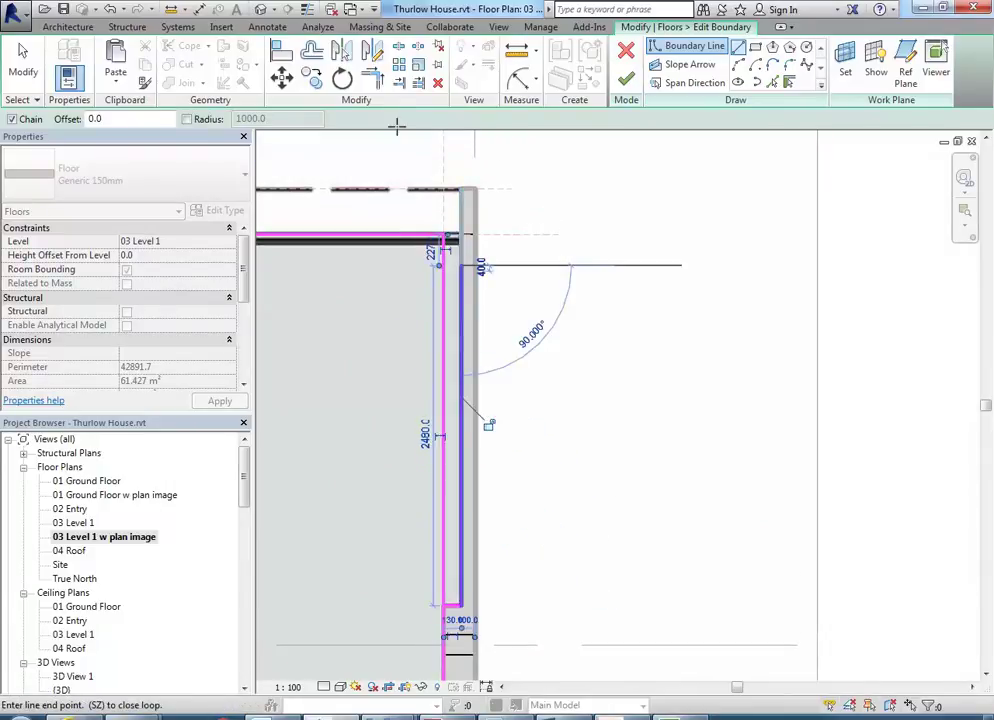
# - Trim the grid 4 boundary lines into corners and finish the floor sketch, declining to attach walls to the floor's bottom
pyautogui.press('t')
pyautogui.press('r')
pyautogui.click(455, 602)
pyautogui.click(446, 614)
pyautogui.click(465, 284)
pyautogui.click(440, 239)
pyautogui.scroll(-2, 720, 353)
pyautogui.moveTo(720, 353); pyautogui.dragTo(706, 373, button='middle')
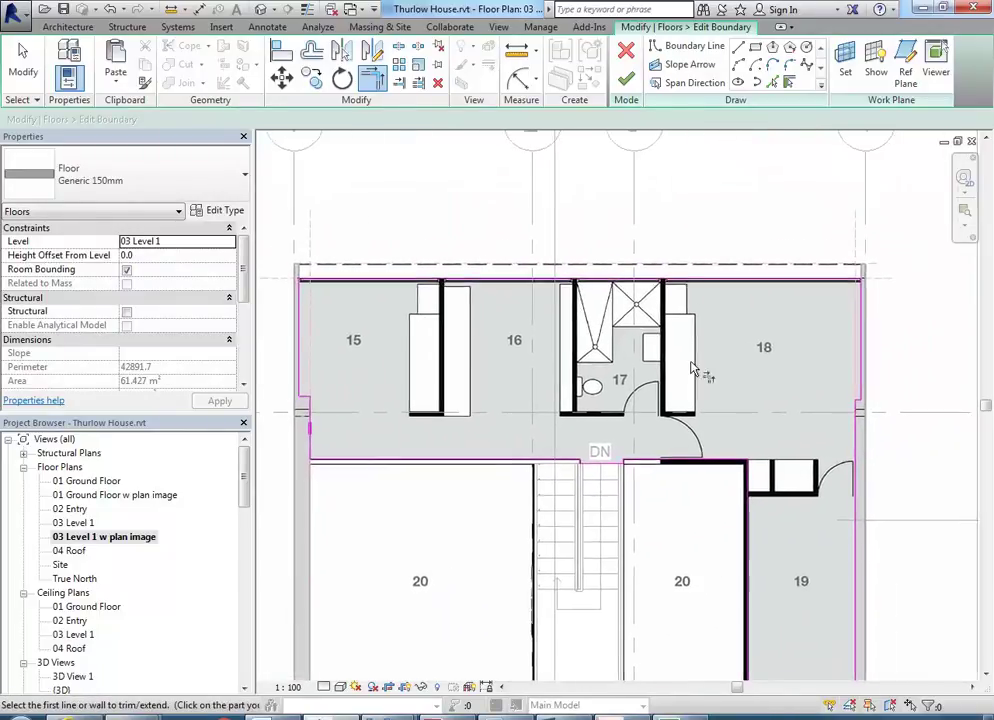
pyautogui.click(626, 79)
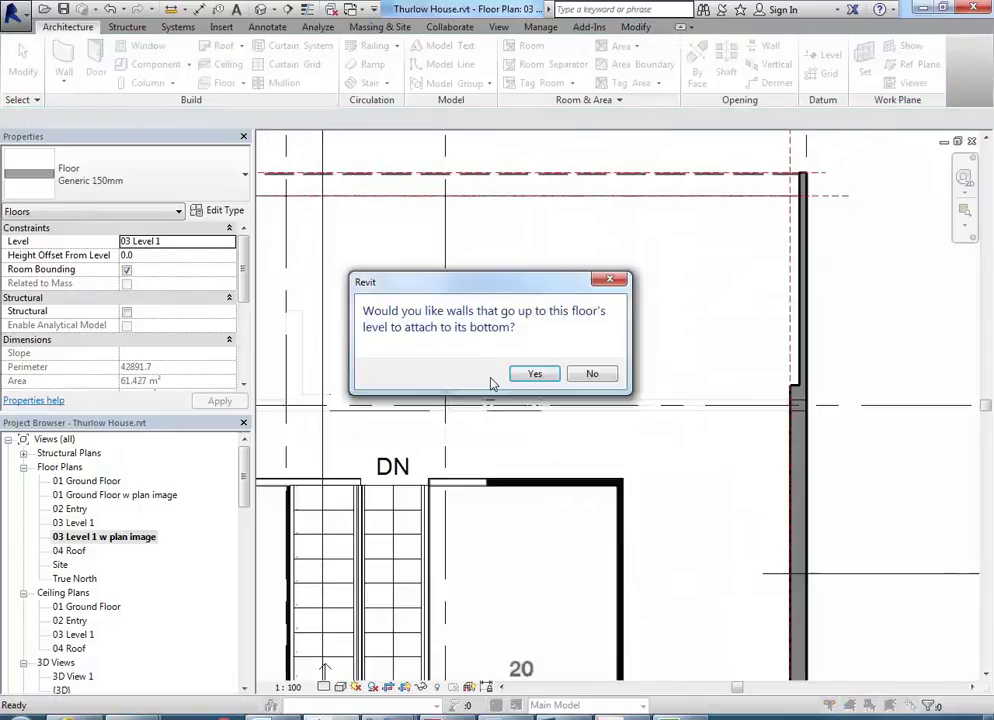
pyautogui.click(594, 374)
# - Open the default 3D view and examine how the floor's edge meets the bottoms of the thin projecting walls
pyautogui.click(60, 689)
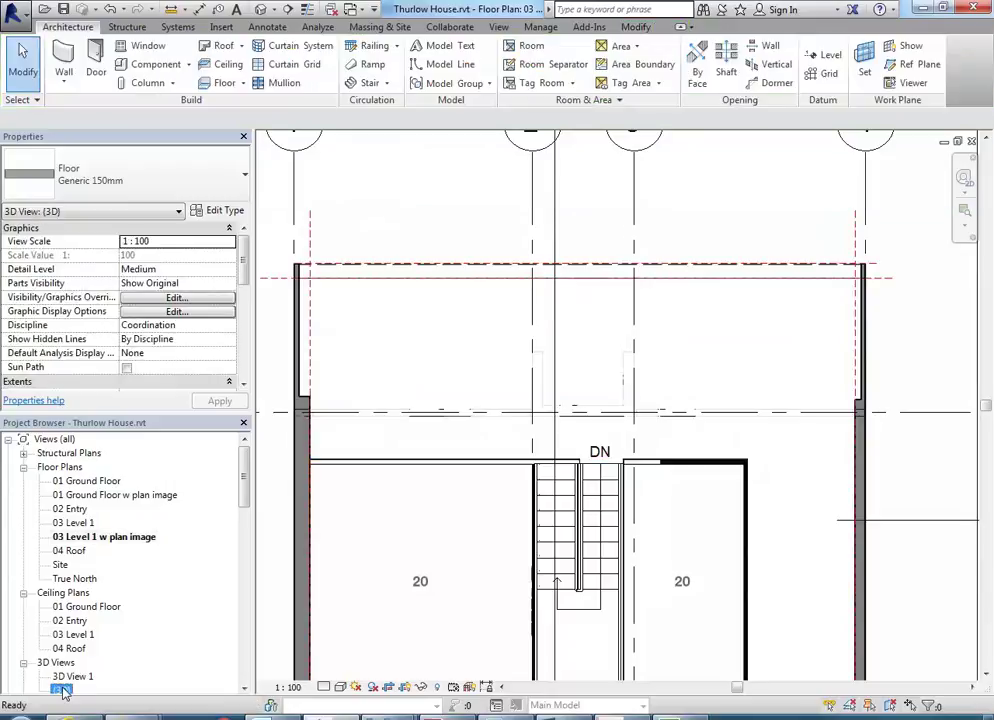
pyautogui.doubleClick(60, 689)
pyautogui.keyDown('shift'); pyautogui.moveTo(512, 483); pyautogui.dragTo(382, 539, button='middle'); pyautogui.keyUp('shift')
pyautogui.keyDown('shift'); pyautogui.moveTo(696, 504); pyautogui.dragTo(590, 530, button='middle'); pyautogui.keyUp('shift')
pyautogui.scroll(5, 440, 410)
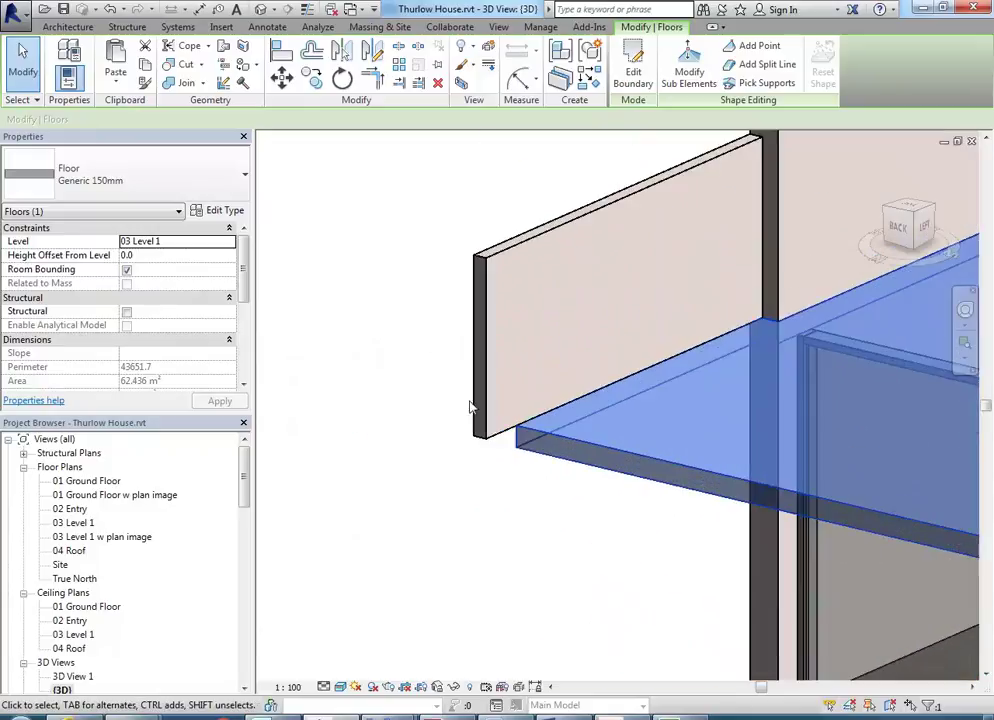
pyautogui.scroll(3, 470, 410)
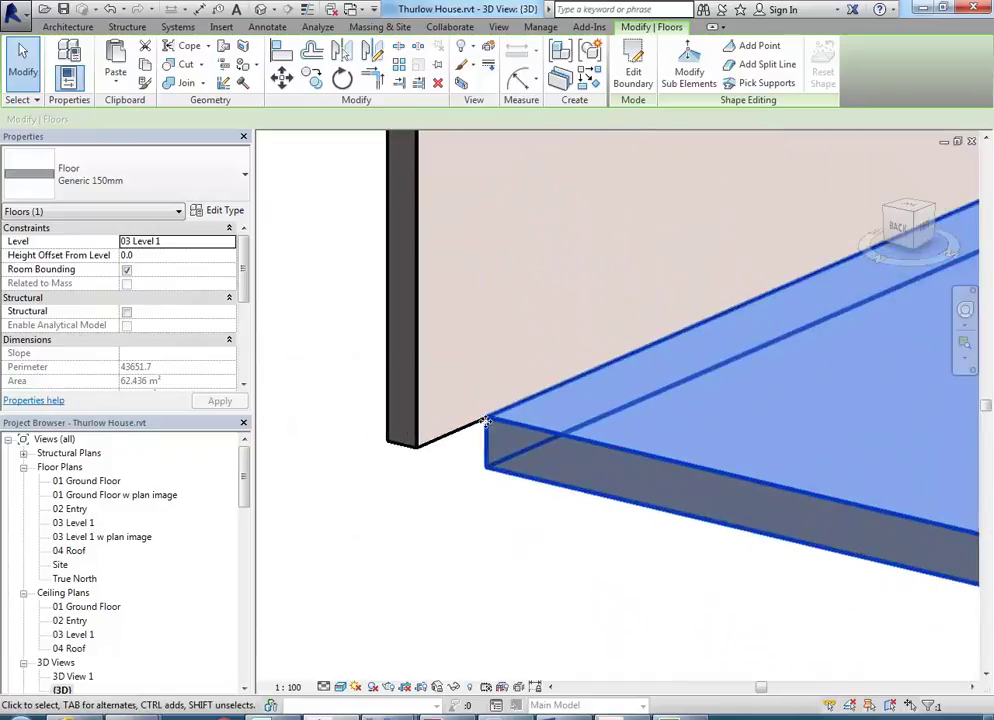
pyautogui.scroll(-3, 486, 427)
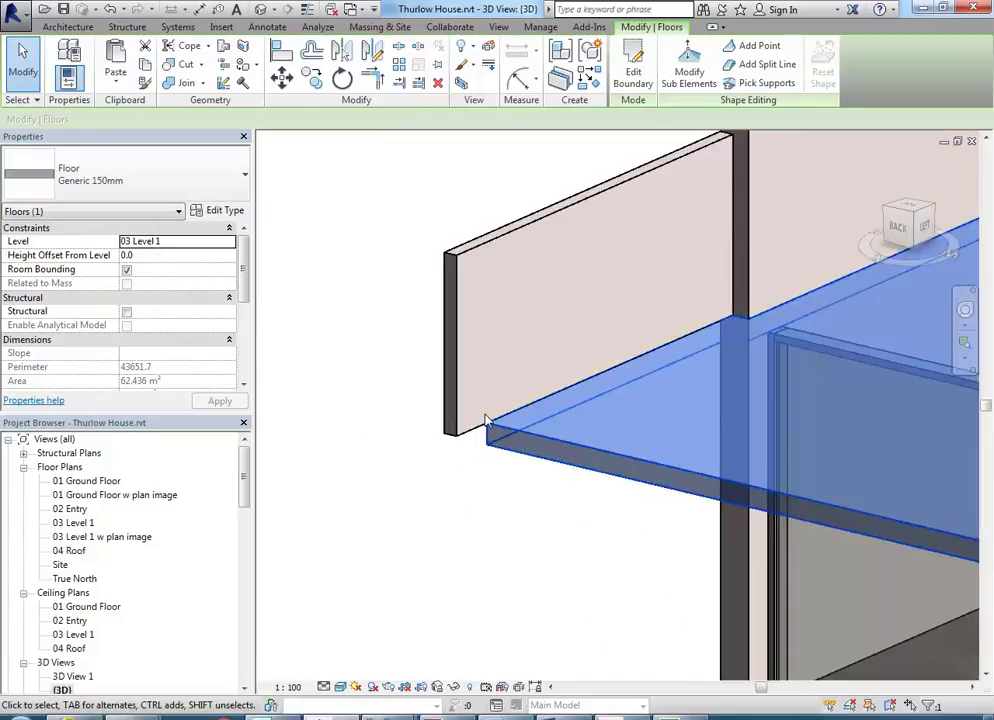
pyautogui.moveTo(483, 390); pyautogui.dragTo(389, 298, button='middle')
pyautogui.click(361, 324)
pyautogui.scroll(-3, 361, 324)
pyautogui.keyDown('shift'); pyautogui.moveTo(633, 420); pyautogui.dragTo(446, 644, button='middle'); pyautogui.keyUp('shift')
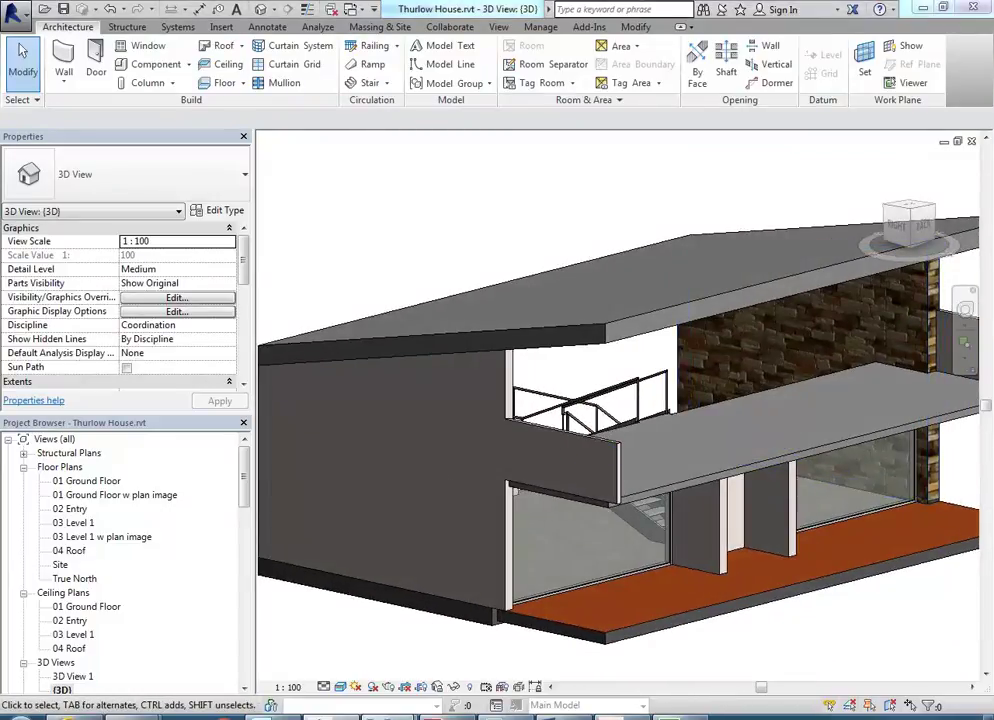
# - Compare the model's projecting wall and floor edge with the harry-seidler-THURLOW-HOUSE-6.jpg photo in Windows Photo Viewer, returning to Revit
pyautogui.click(367, 490)
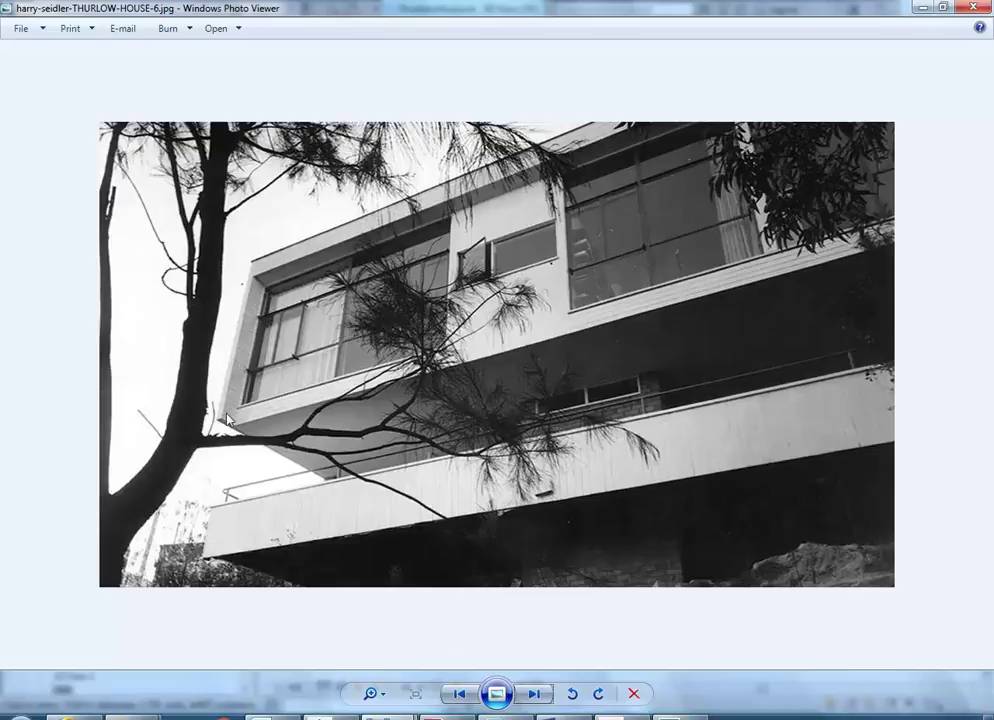
pyautogui.scroll(3, 227, 420)
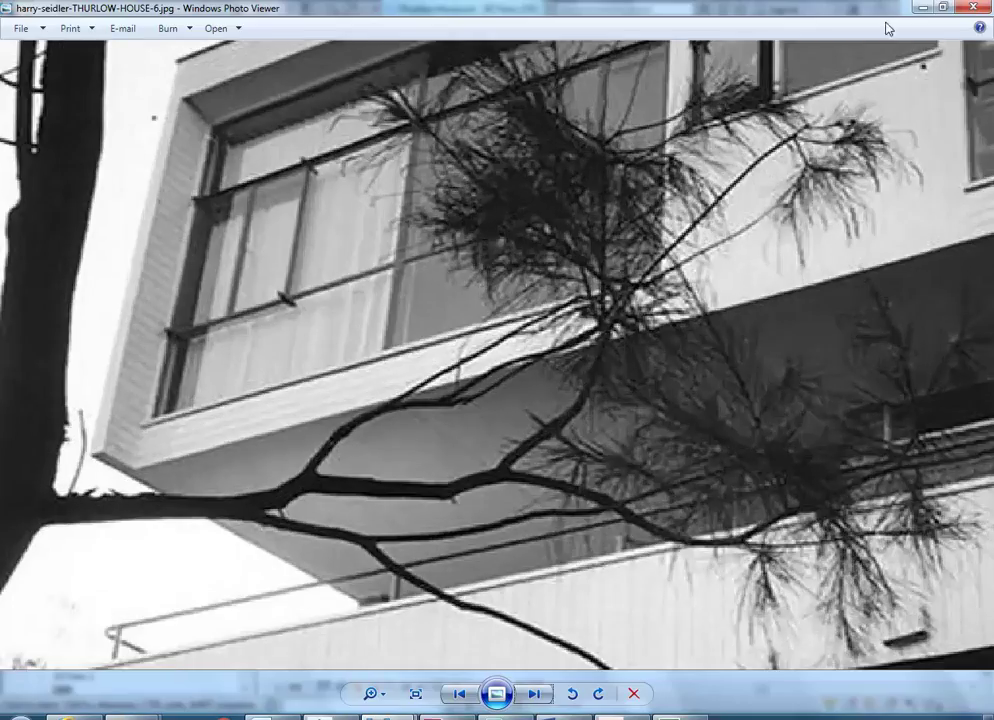
pyautogui.hotkey('alt', 'Tab')
pyautogui.keyDown('shift'); pyautogui.moveTo(605, 455); pyautogui.dragTo(478, 480, button='middle'); pyautogui.keyUp('shift')
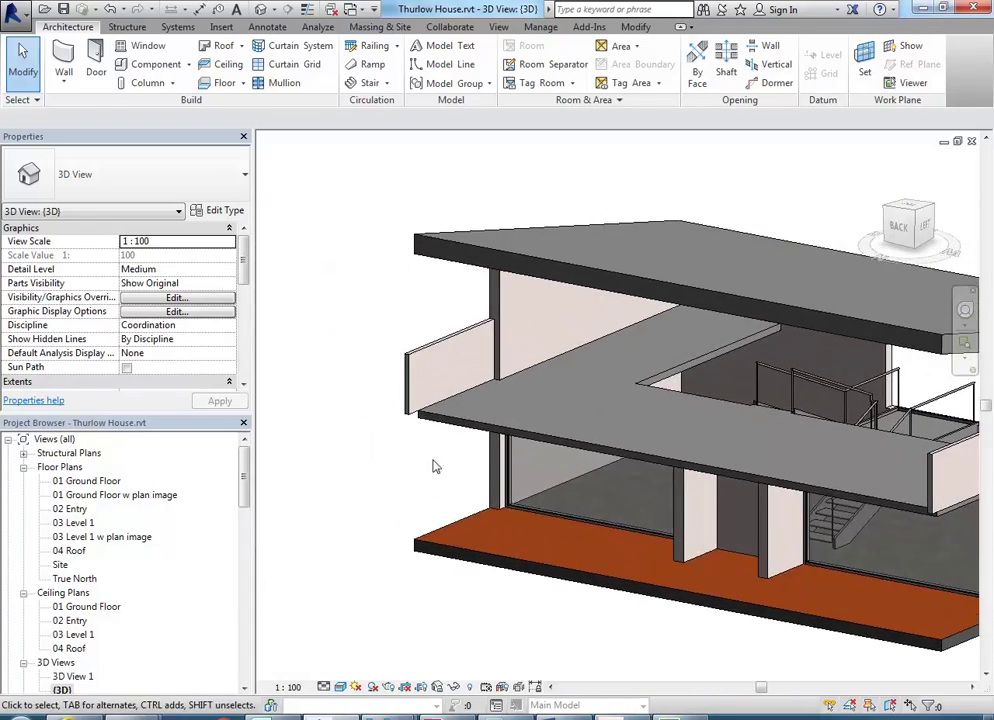
pyautogui.scroll(5, 385, 405)
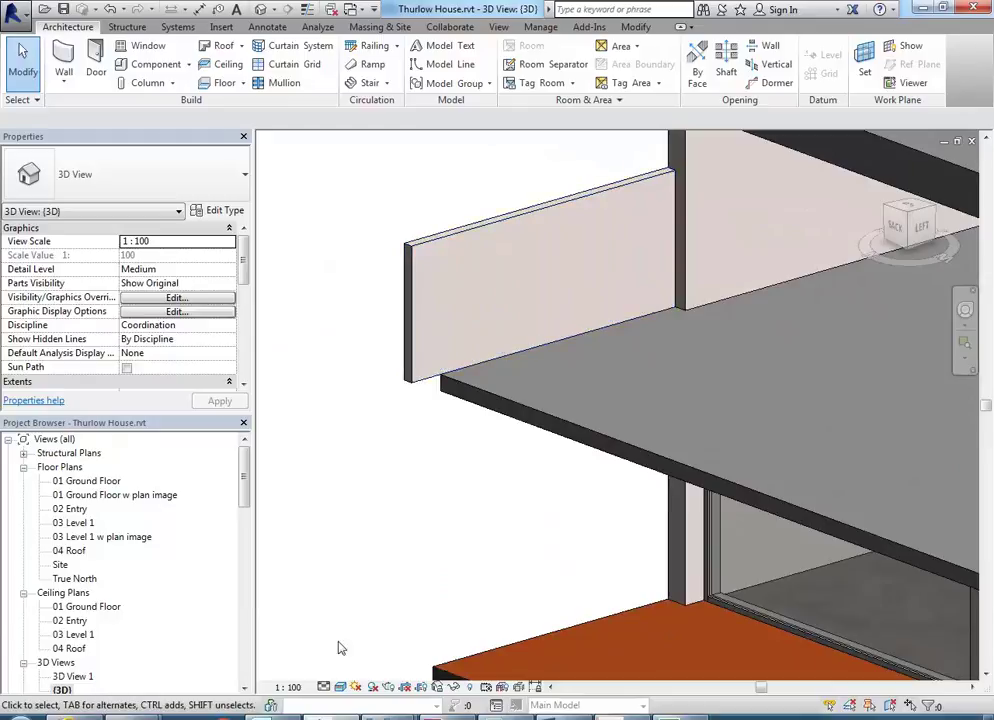
pyautogui.moveTo(388, 712)
pyautogui.click(430, 610)
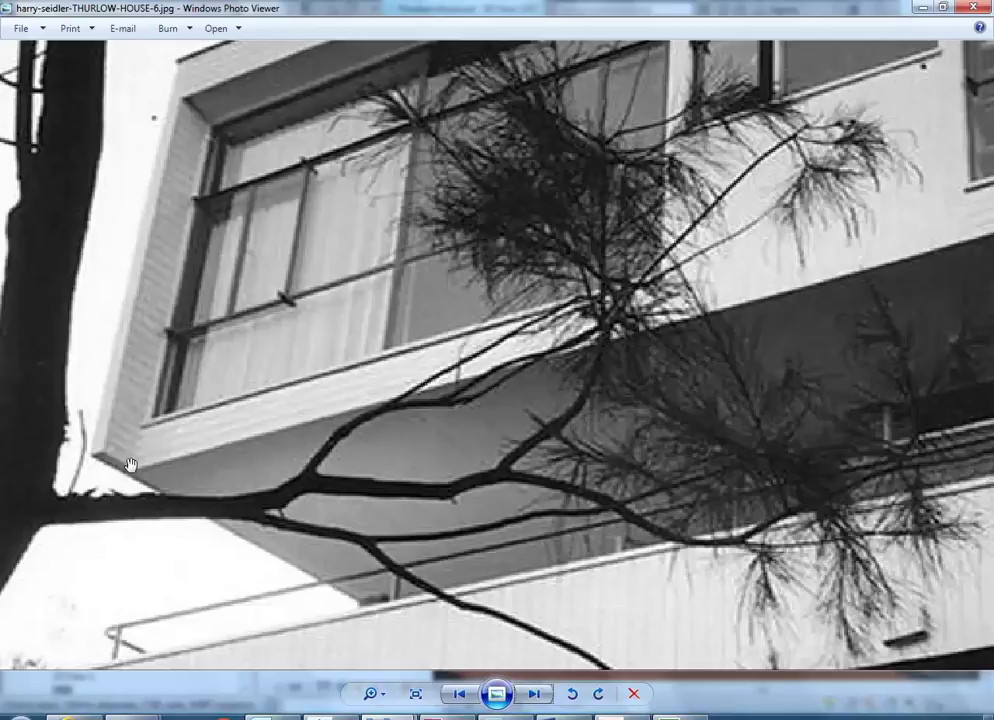
pyautogui.moveTo(330, 712)
pyautogui.click(333, 610)
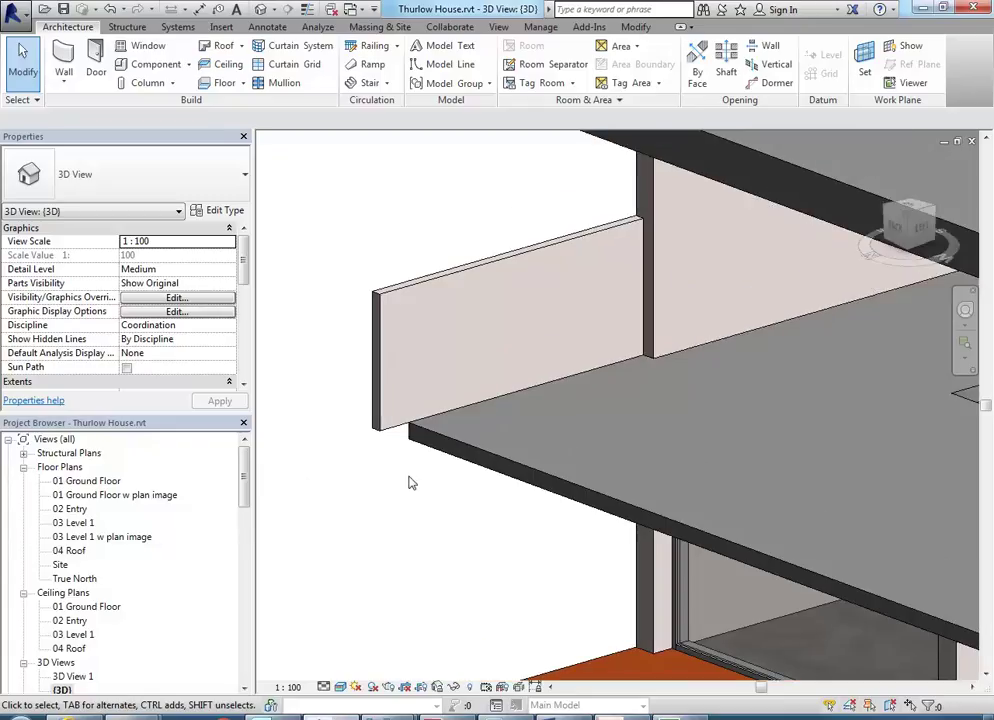
pyautogui.scroll(-4, 409, 483)
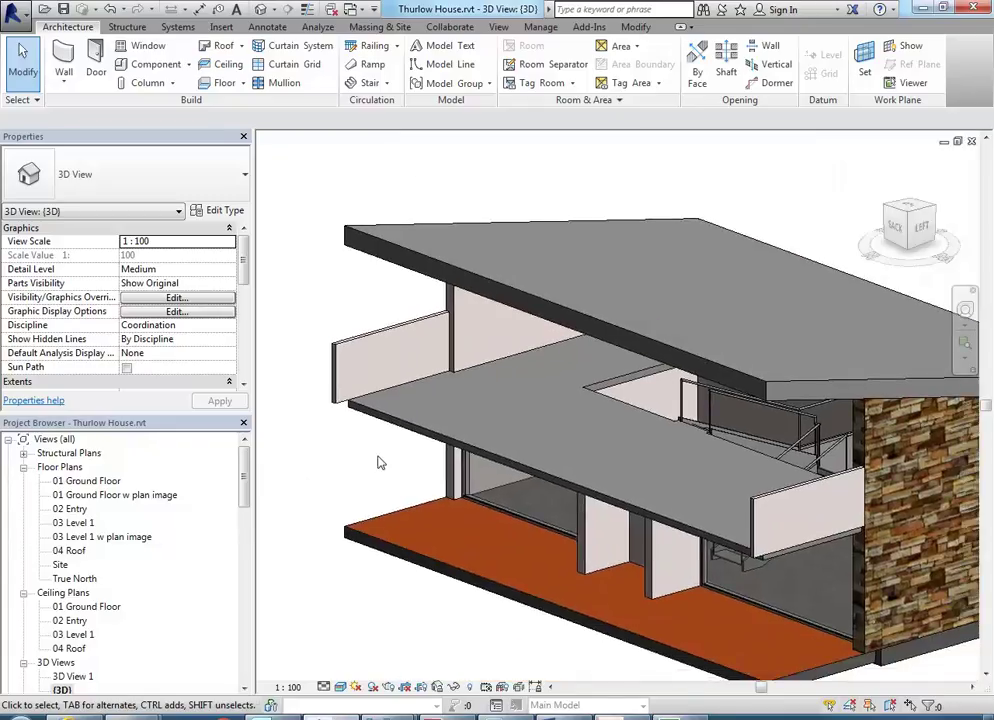
# - Set the base offset of both thin projecting walls to -150 so their bottoms align with the floor's underside
pyautogui.click(338, 412)
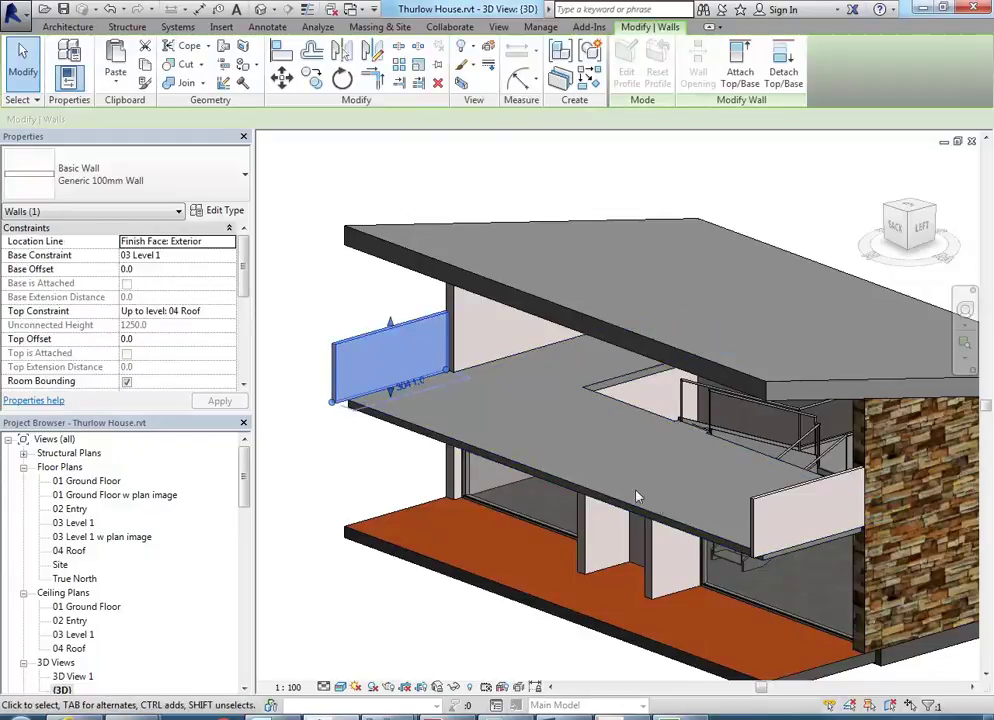
pyautogui.keyDown('ctrl'); pyautogui.click(745, 518); pyautogui.keyUp('ctrl')
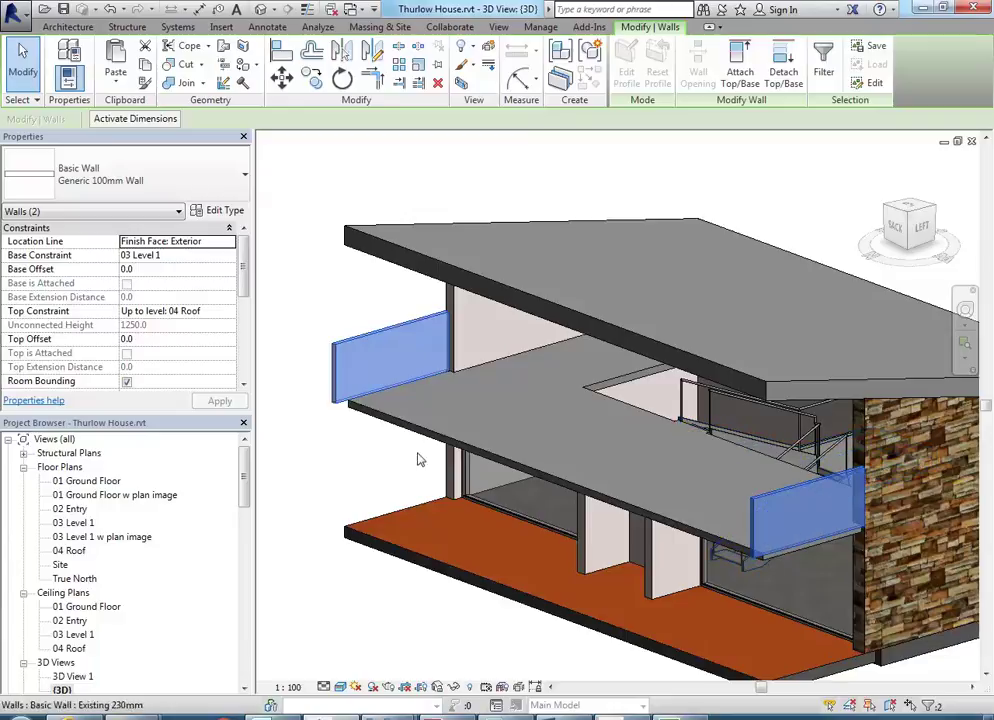
pyautogui.click(150, 270)
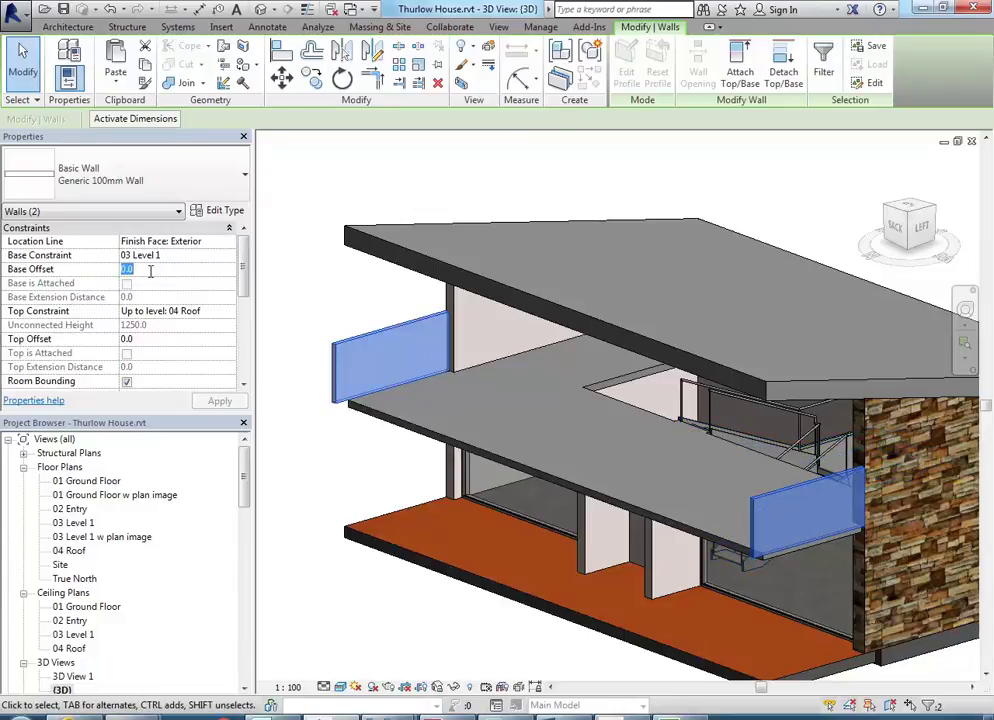
pyautogui.write('-150')
pyautogui.press('Return')
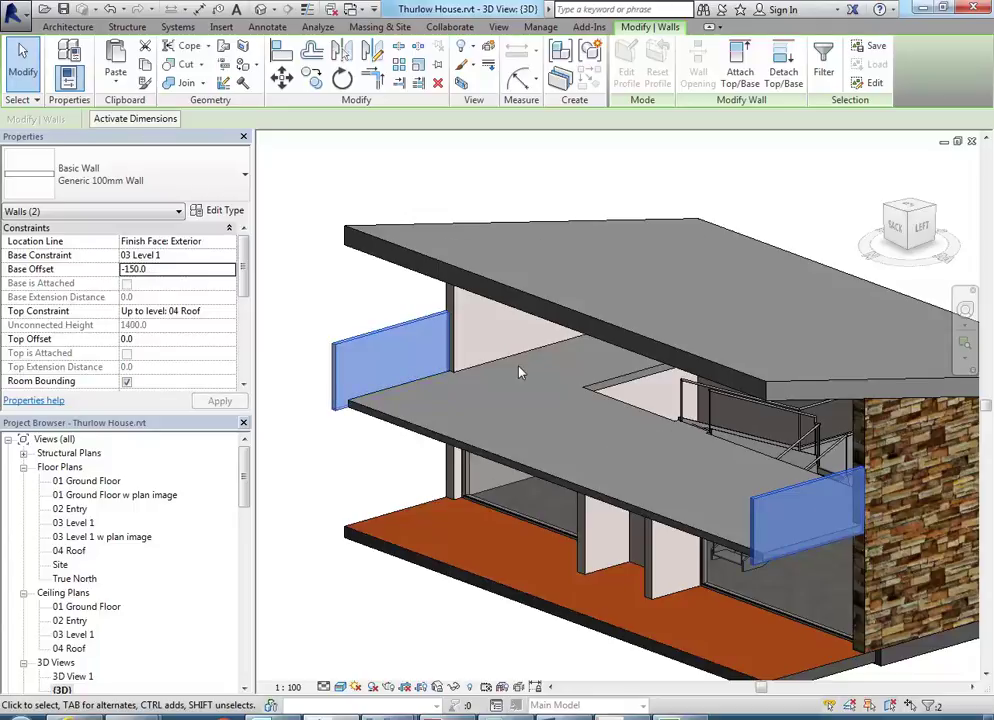
pyautogui.scroll(5, 320, 390)
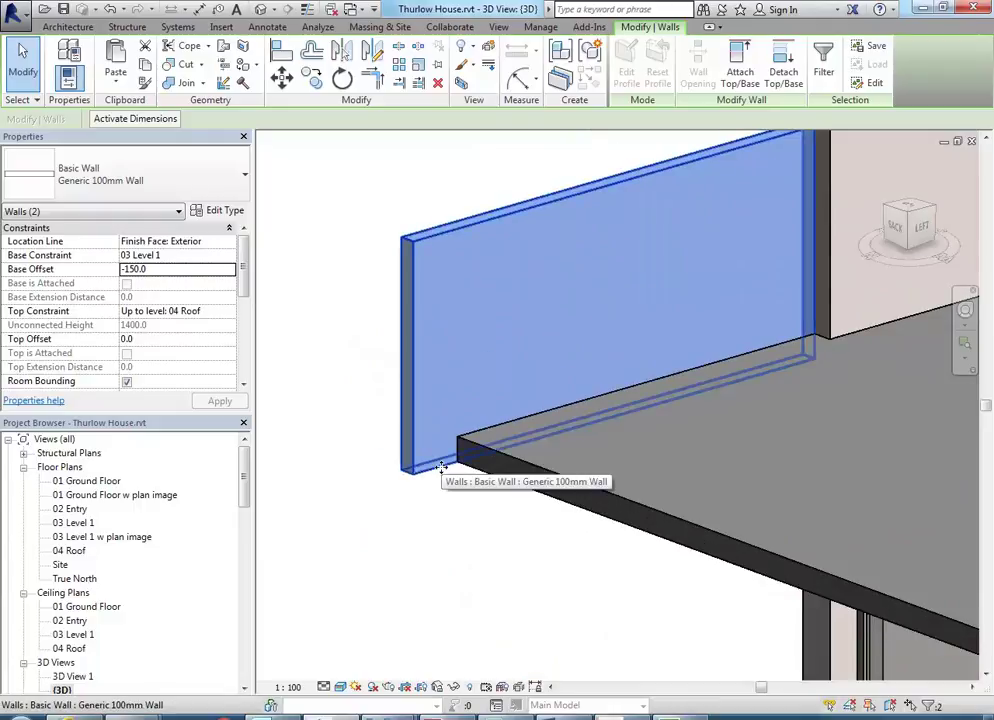
pyautogui.scroll(-5, 441, 467)
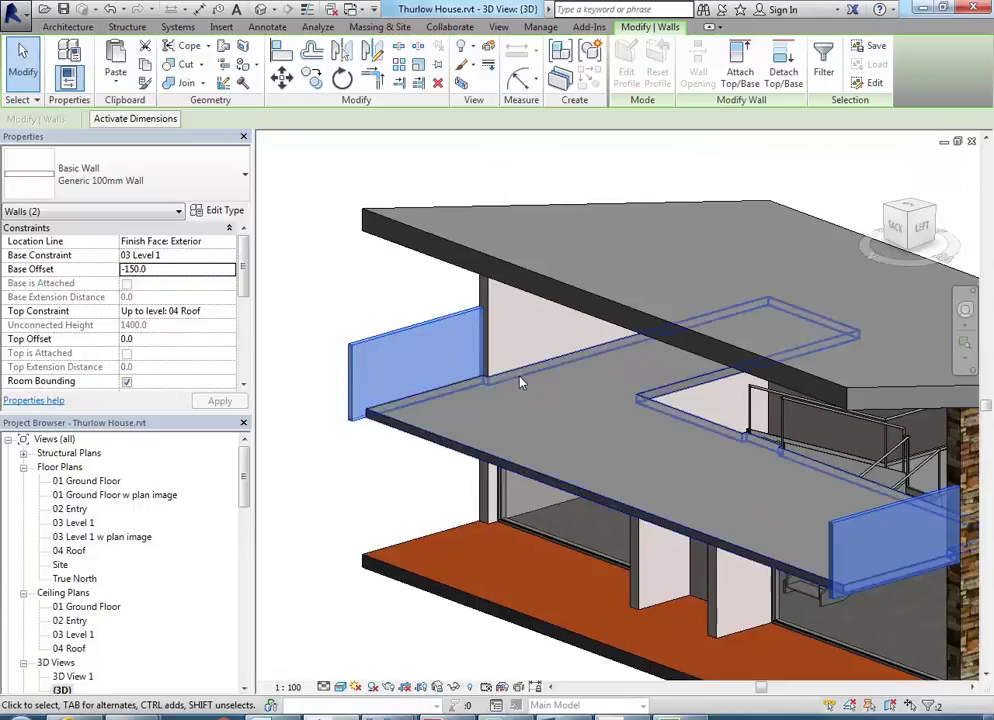
# - Attach the tops of both thin projecting walls to the roof
pyautogui.click(733, 62)
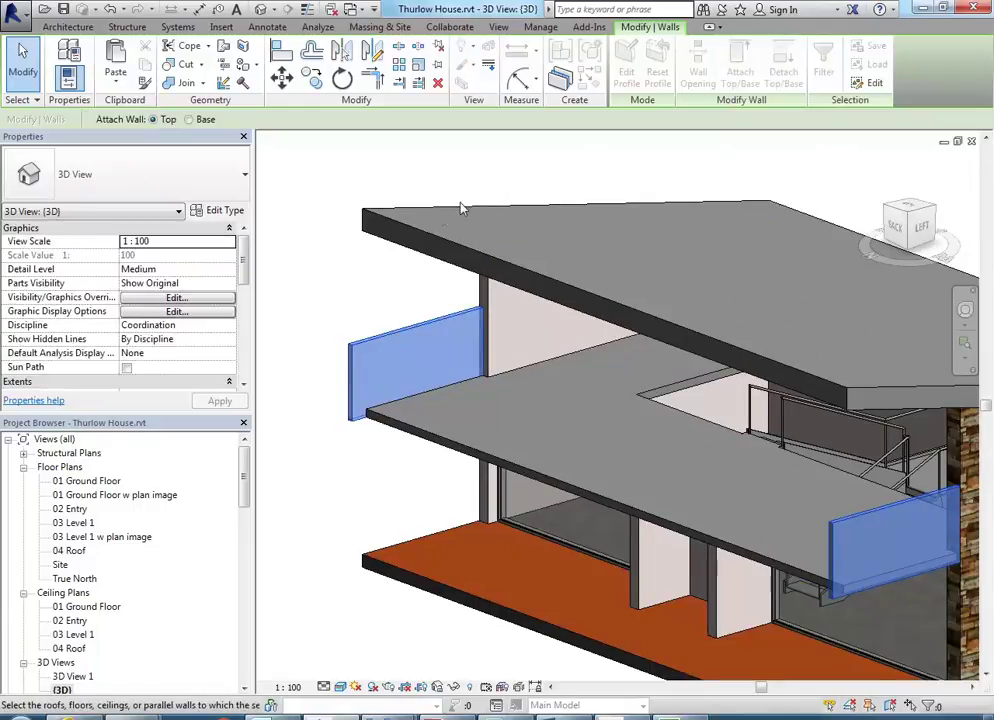
pyautogui.click(412, 247)
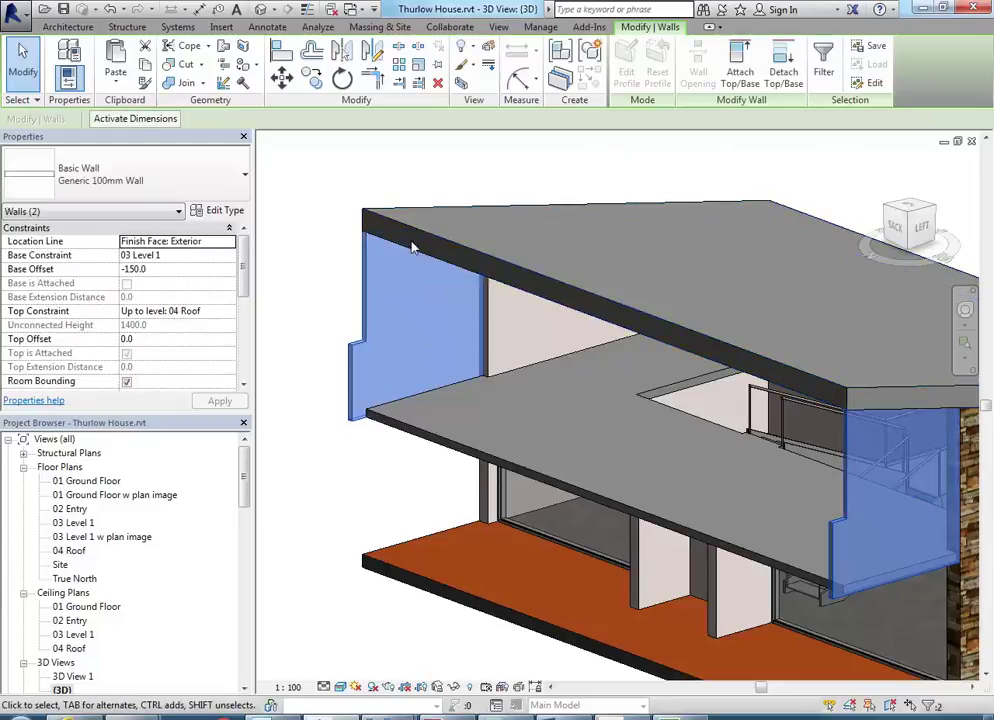
pyautogui.click(320, 365)
pyautogui.scroll(-4, 320, 365)
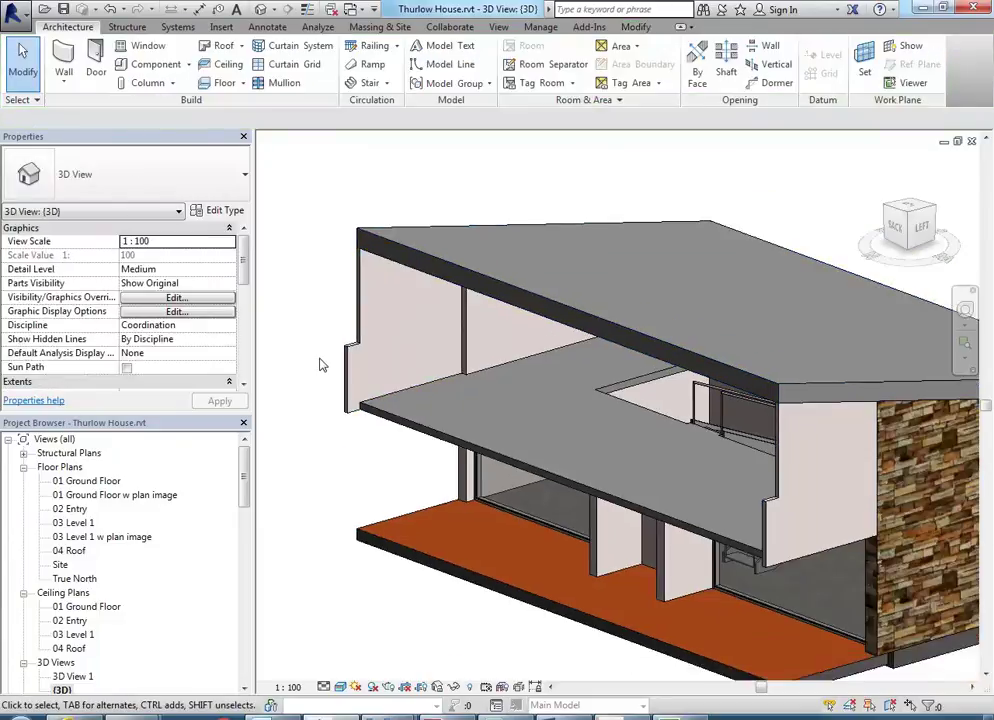
pyautogui.keyDown('shift'); pyautogui.moveTo(322, 361); pyautogui.dragTo(382, 304, button='middle'); pyautogui.keyUp('shift')
pyautogui.scroll(4, 383, 305)
pyautogui.scroll(3, 383, 305)
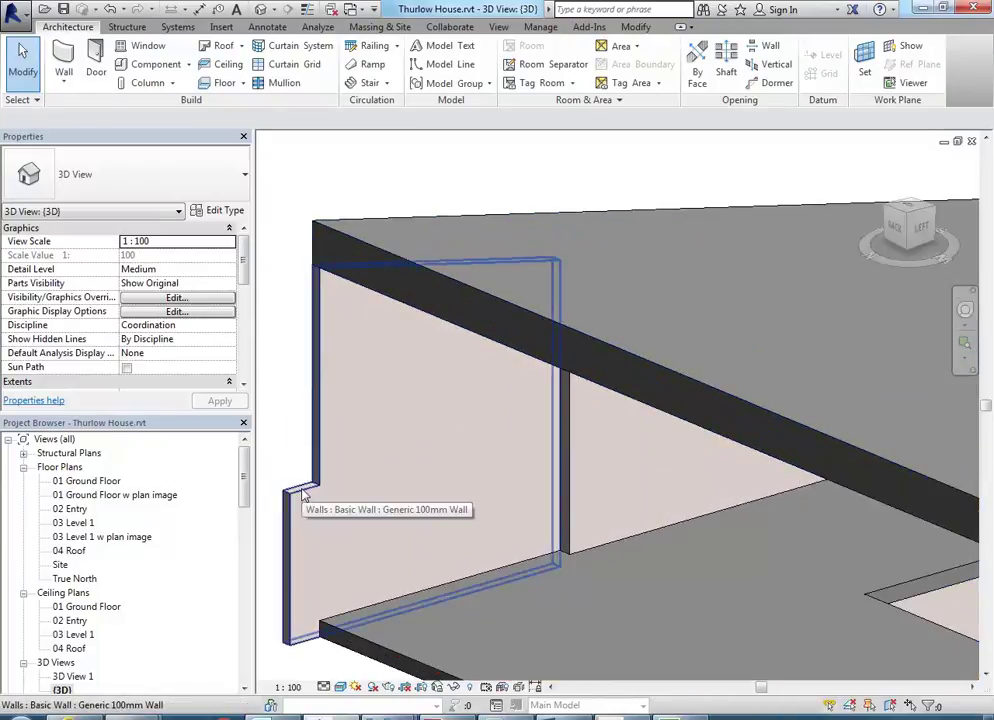
pyautogui.scroll(-3, 305, 496)
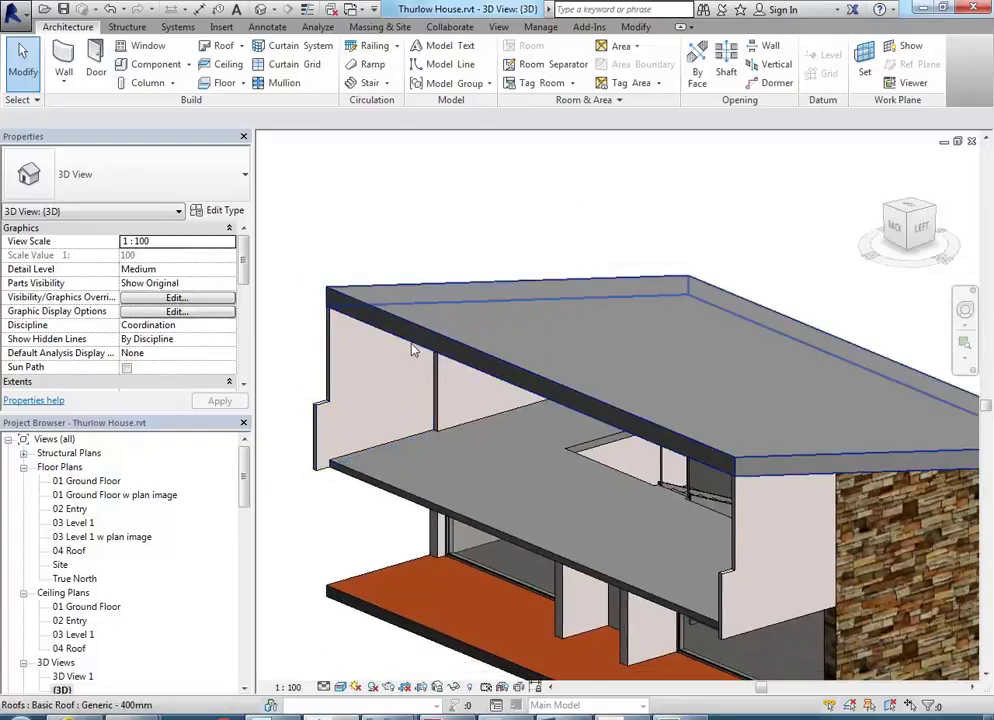
# - Compare the selected roof's front edge with the harry-seidler-THURLOW-HOUSE-6.jpg photo in Windows Photo Viewer, returning to Revit
pyautogui.click(413, 349)
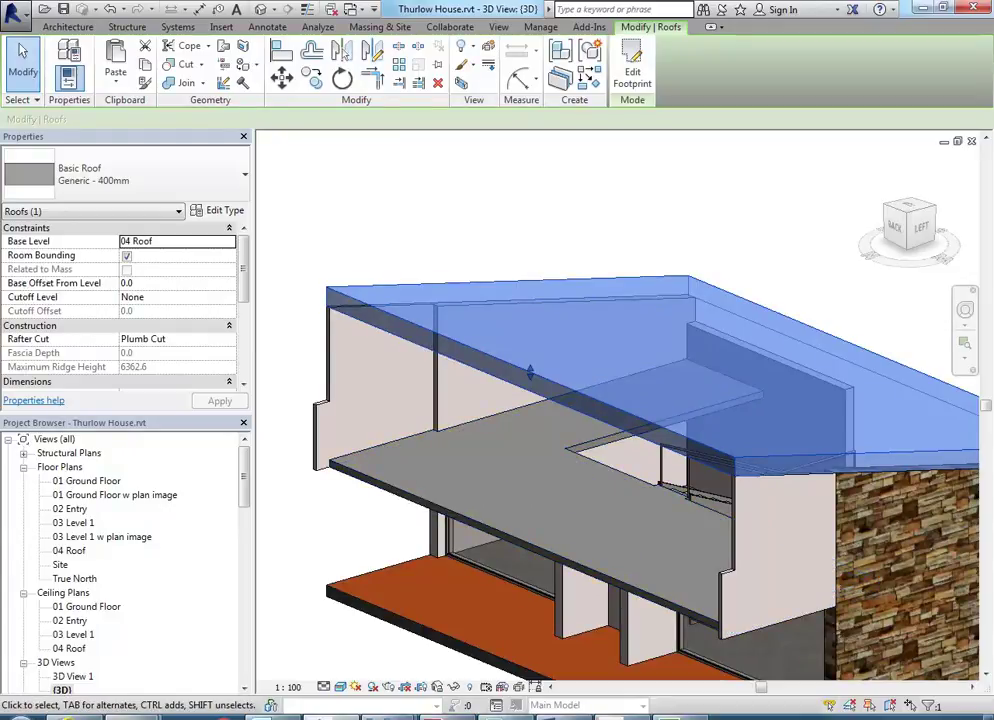
pyautogui.moveTo(390, 712)
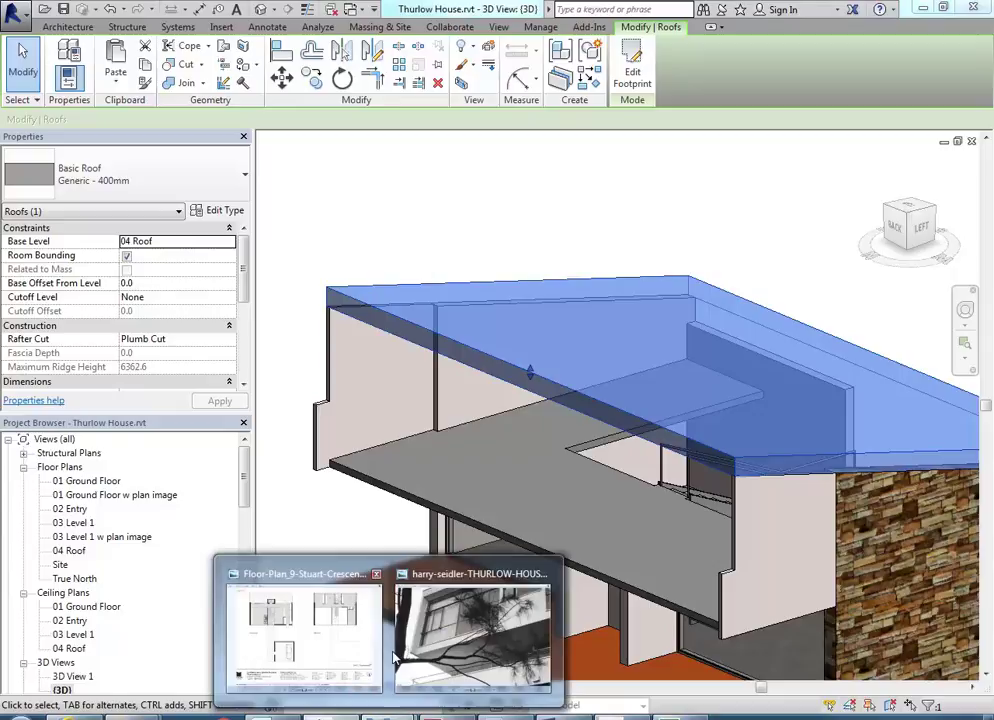
pyautogui.click(450, 650)
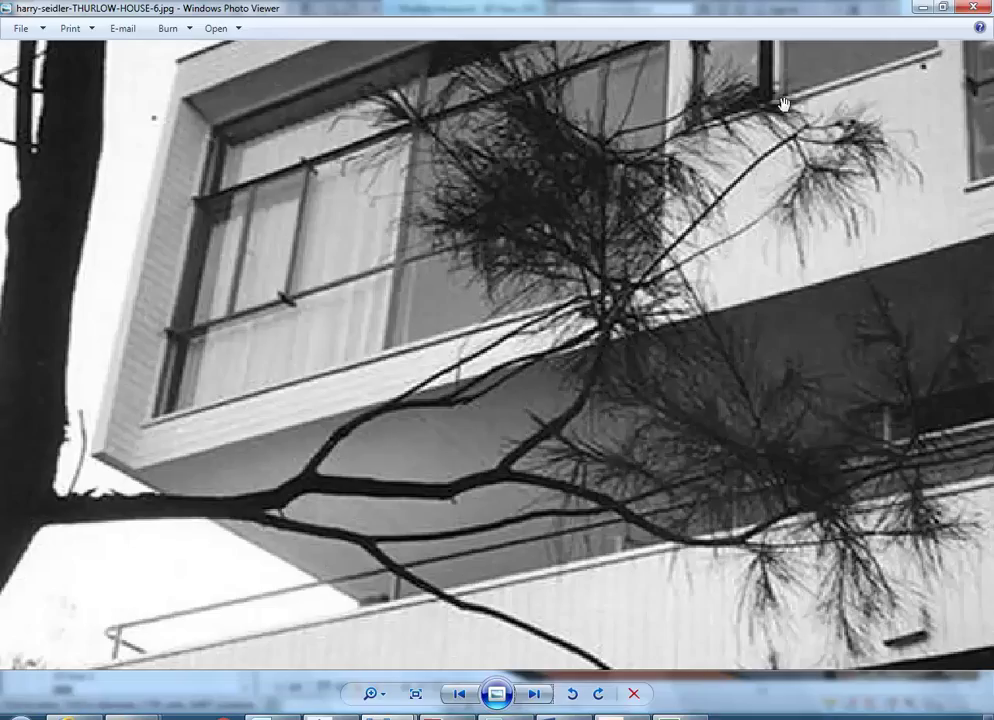
pyautogui.click(921, 7)
pyautogui.scroll(5, 332, 250)
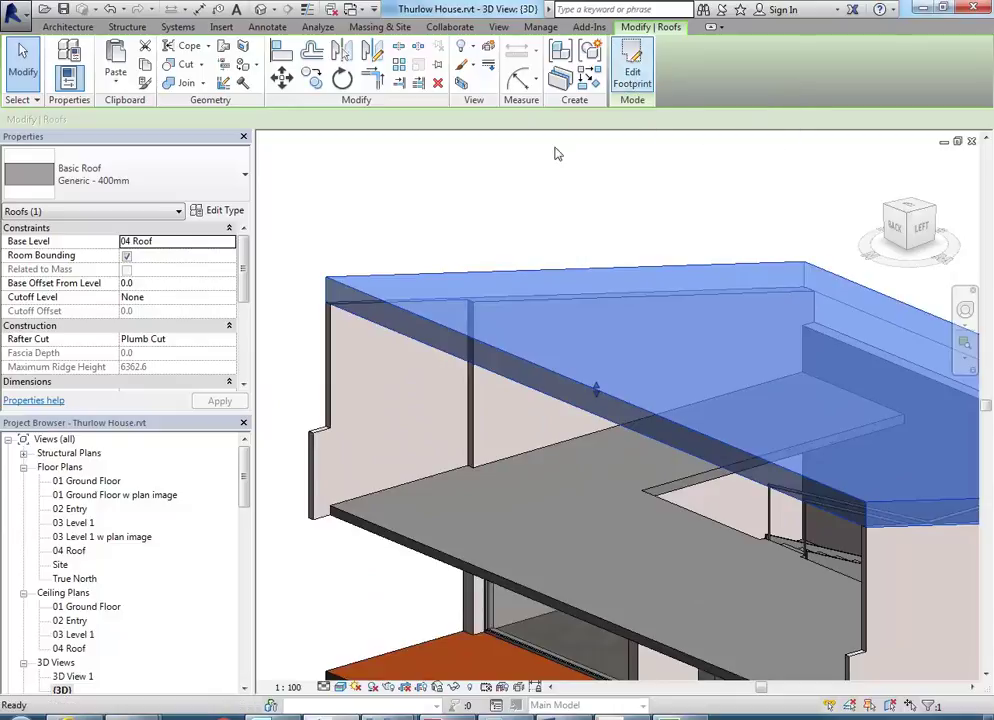
# - Edit the roof footprint in the 04 Roof floor plan, moving its front boundary line out to the reference plane at the projecting walls' ends, and finish the sketch
pyautogui.click(634, 75)
pyautogui.doubleClick(72, 550)
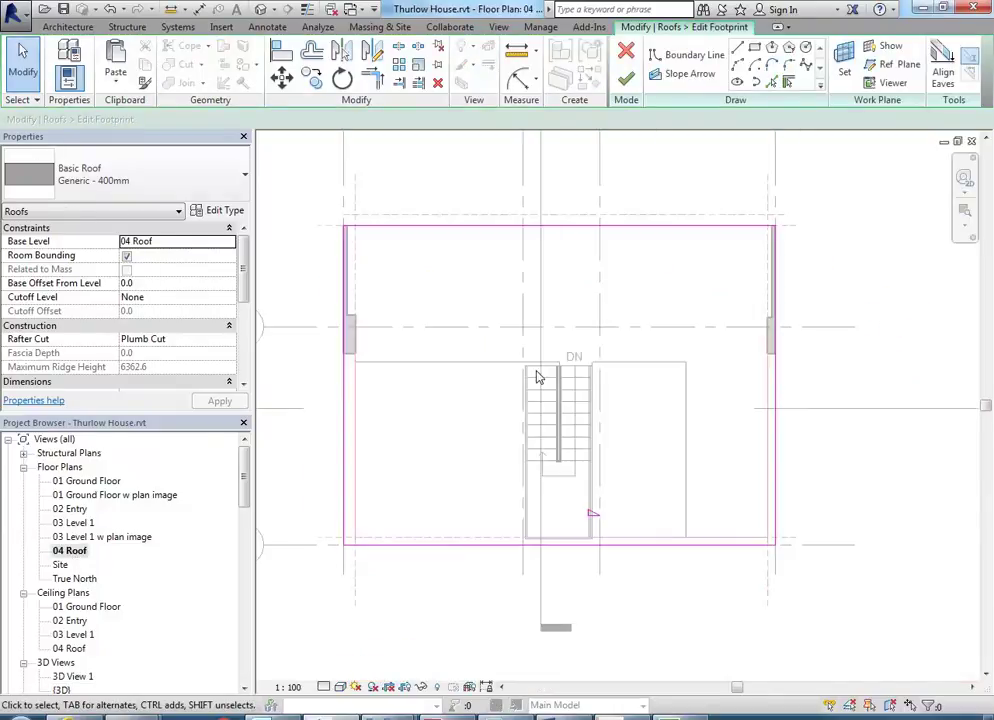
pyautogui.scroll(2, 495, 355)
pyautogui.scroll(5, 393, 246)
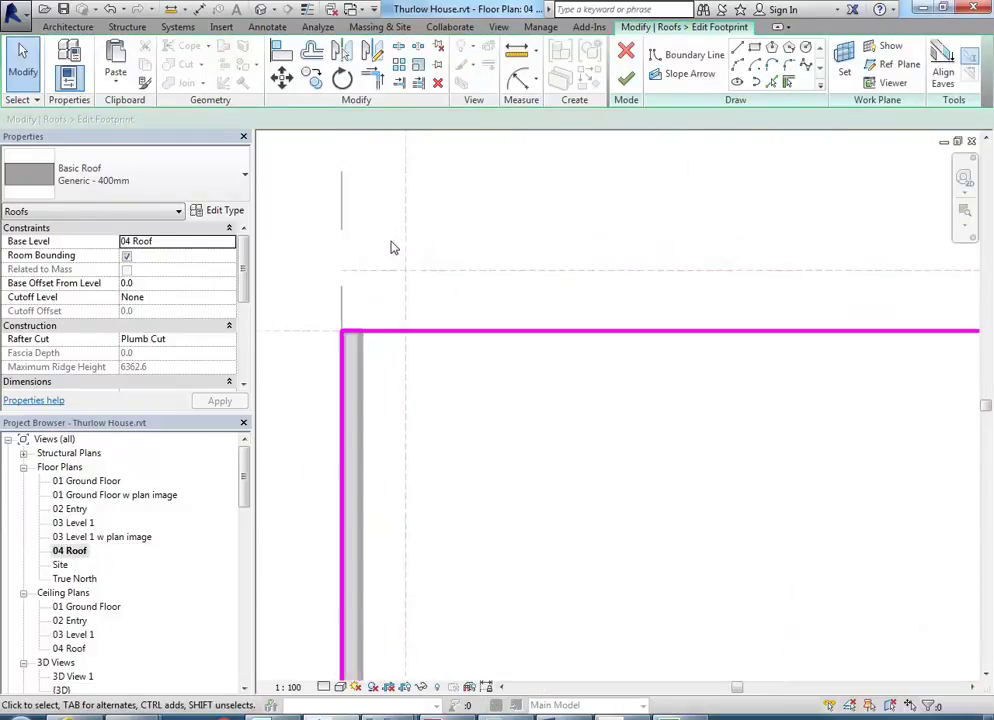
pyautogui.scroll(-3, 366, 279)
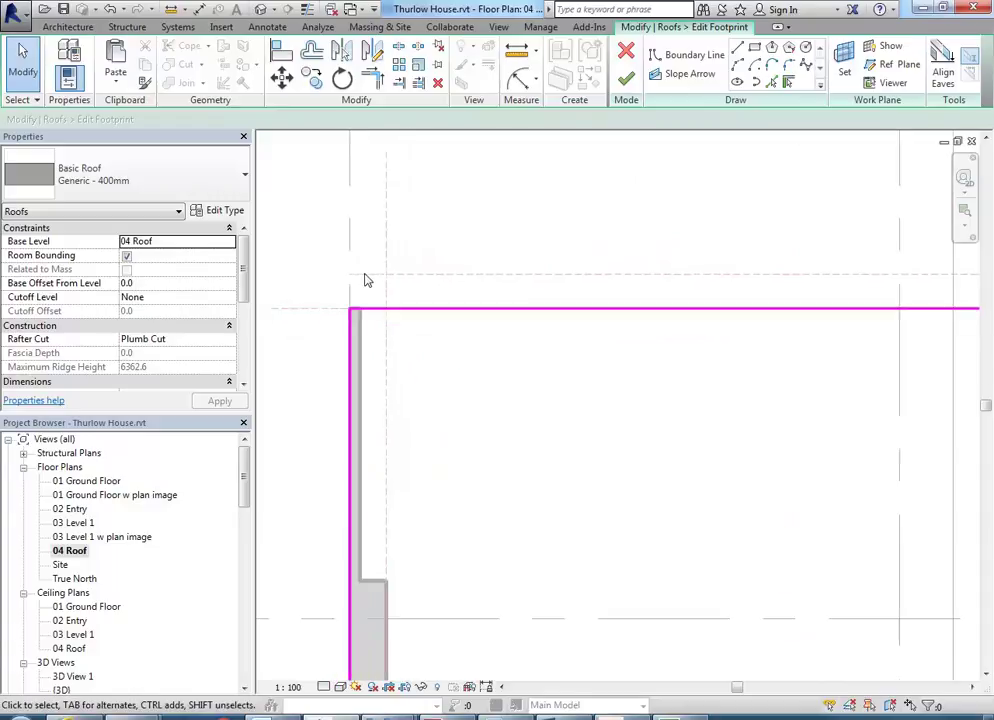
pyautogui.moveTo(430, 338); pyautogui.dragTo(468, 366, button='middle')
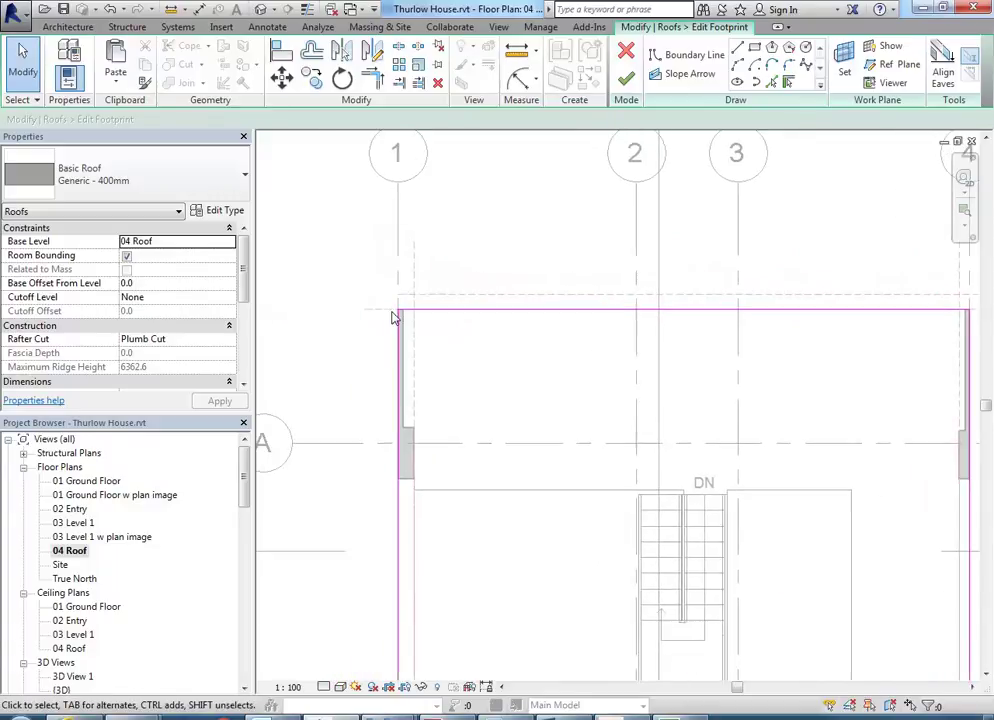
pyautogui.scroll(2, 455, 287)
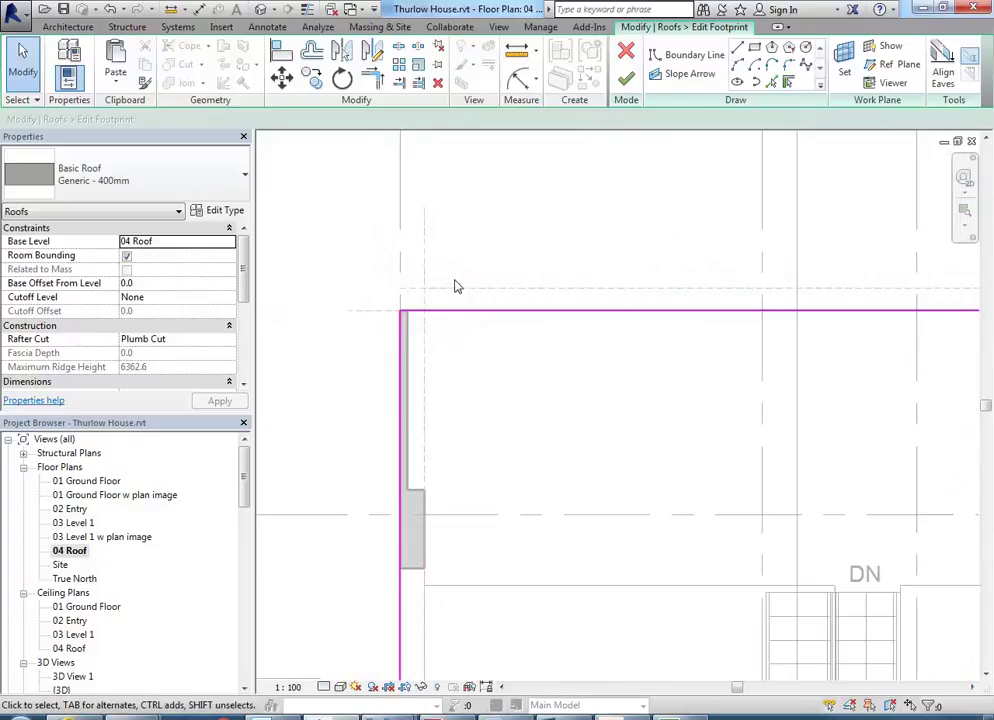
pyautogui.scroll(2, 494, 318)
pyautogui.click(493, 315)
pyautogui.moveTo(493, 315); pyautogui.dragTo(495, 275)
pyautogui.click(539, 452)
pyautogui.scroll(-2, 539, 452)
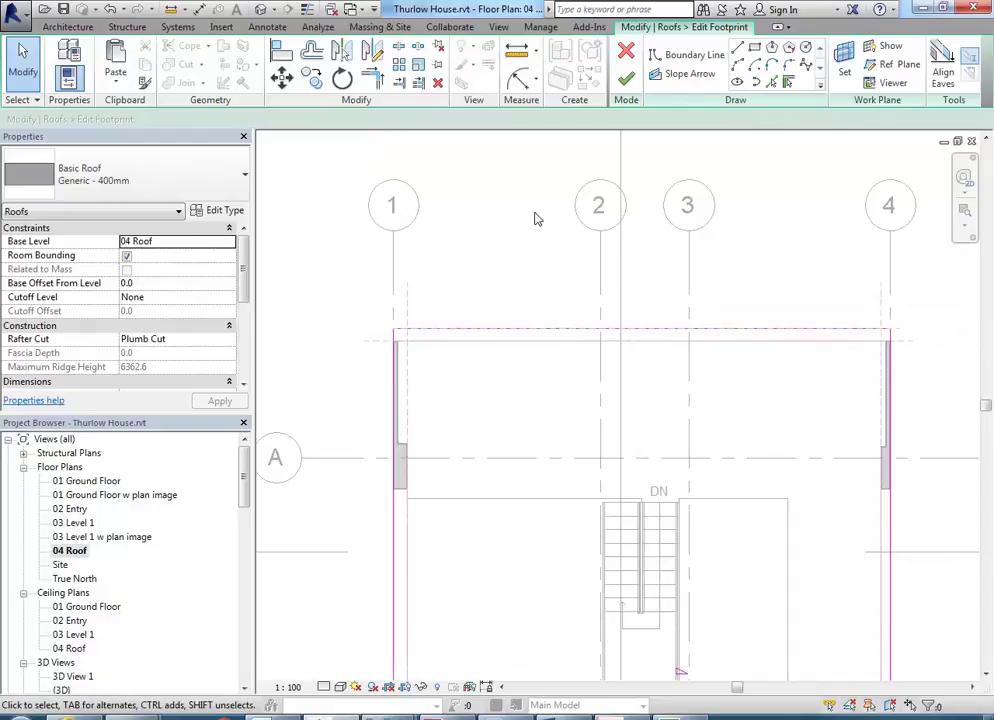
pyautogui.click(626, 78)
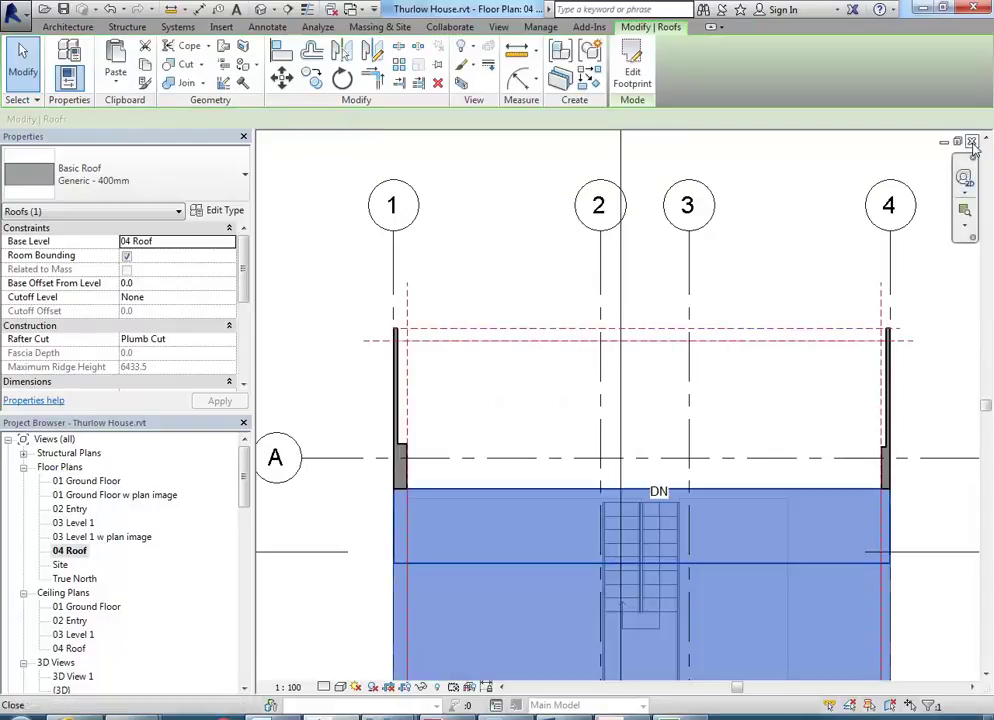
# - Close the 04 Roof plan and examine the extended roof over the projecting walls in the 3D view
pyautogui.click(971, 141)
pyautogui.click(366, 199)
pyautogui.scroll(-2, 377, 217)
pyautogui.moveTo(381, 222)
pyautogui.keyDown('shift'); pyautogui.mouseDown(button='middle')
pyautogui.moveTo(641, 195)
pyautogui.moveTo(721, 162)
pyautogui.moveTo(373, 222)
pyautogui.mouseUp(button='middle'); pyautogui.keyUp('shift')
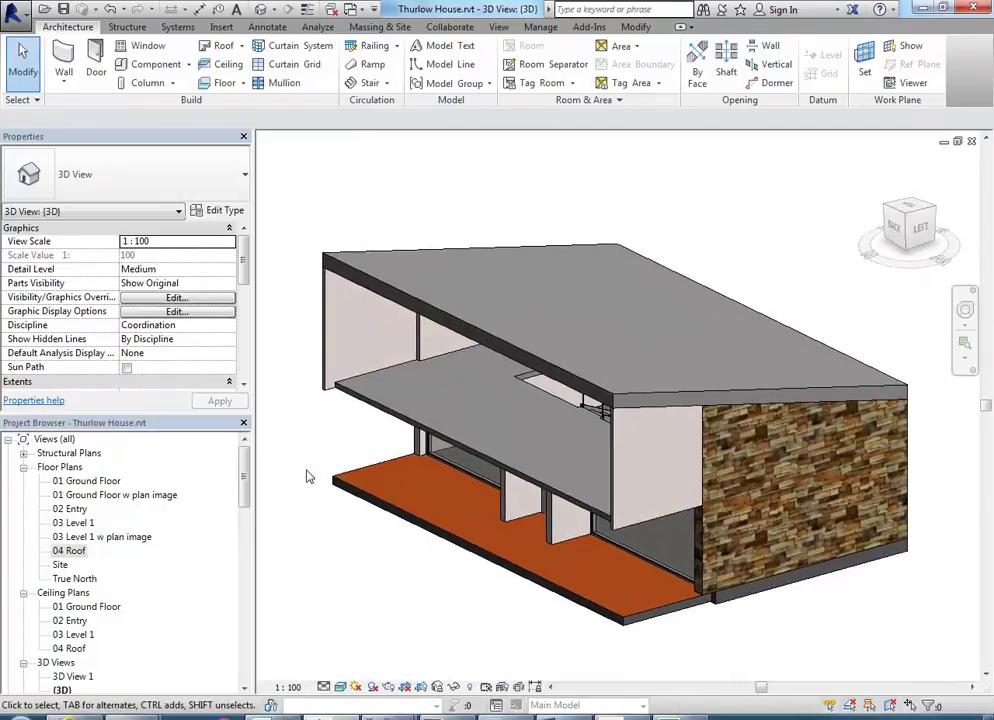
# - Open the 03 Level 1 w plan image floor plan and set its visual style to Wireframe
pyautogui.doubleClick(78, 540)
pyautogui.moveTo(488, 402); pyautogui.dragTo(464, 409, button='middle')
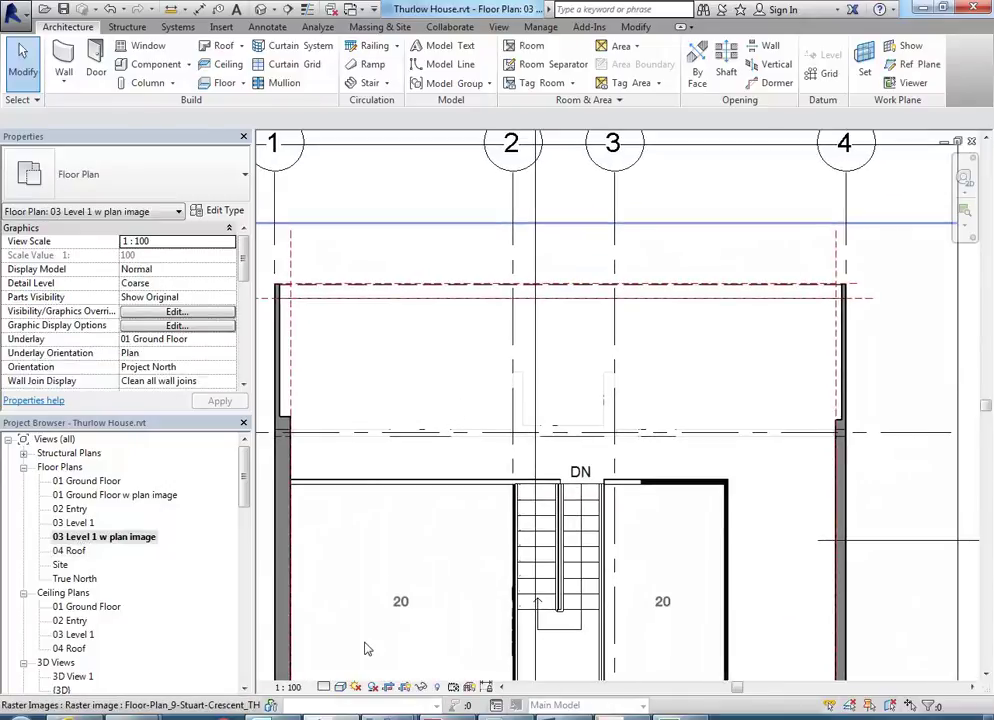
pyautogui.click(341, 686)
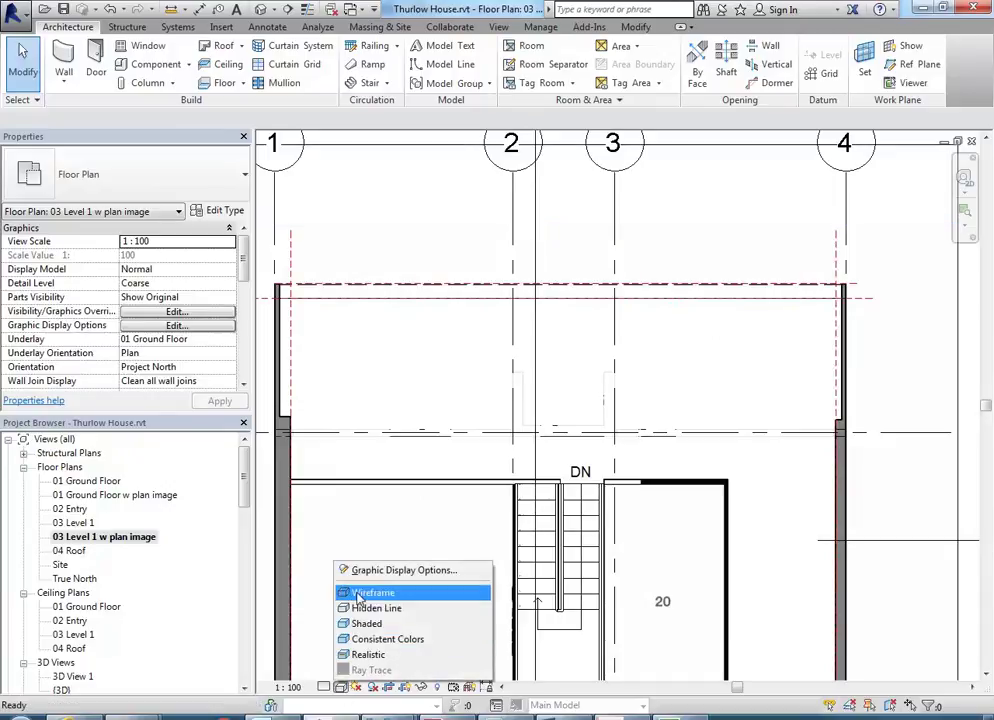
pyautogui.click(364, 530)
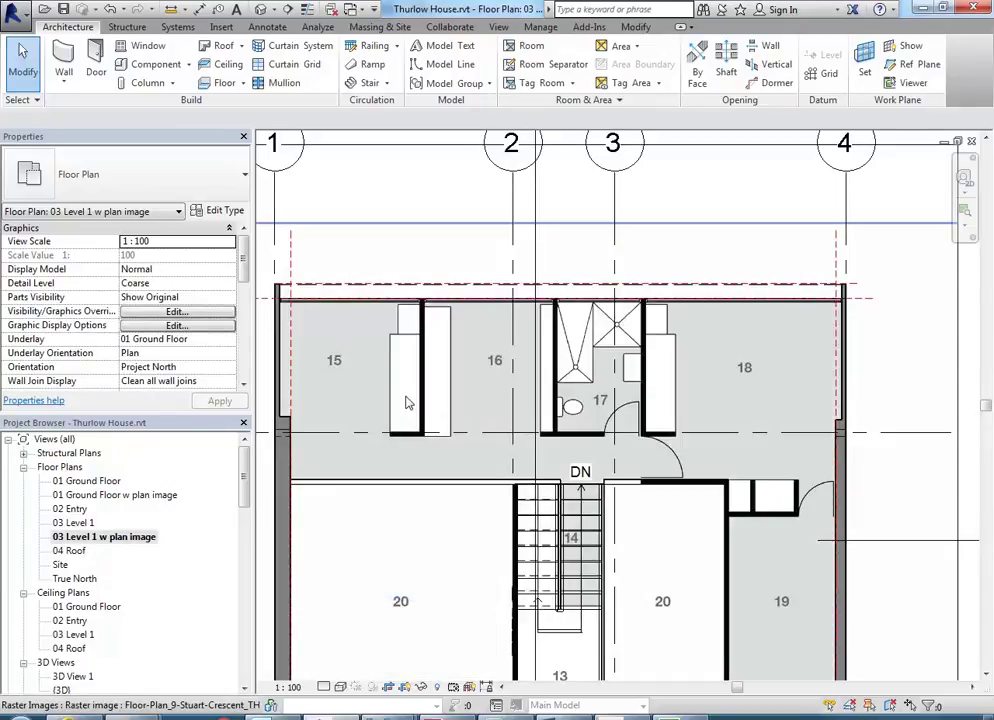
# - Compare the exterior wall at room 17 in the plan image with the facade in the harry-seidler-THURLOW-HOUSE-6.jpg photo, returning to Revit
pyautogui.scroll(5, 540, 295)
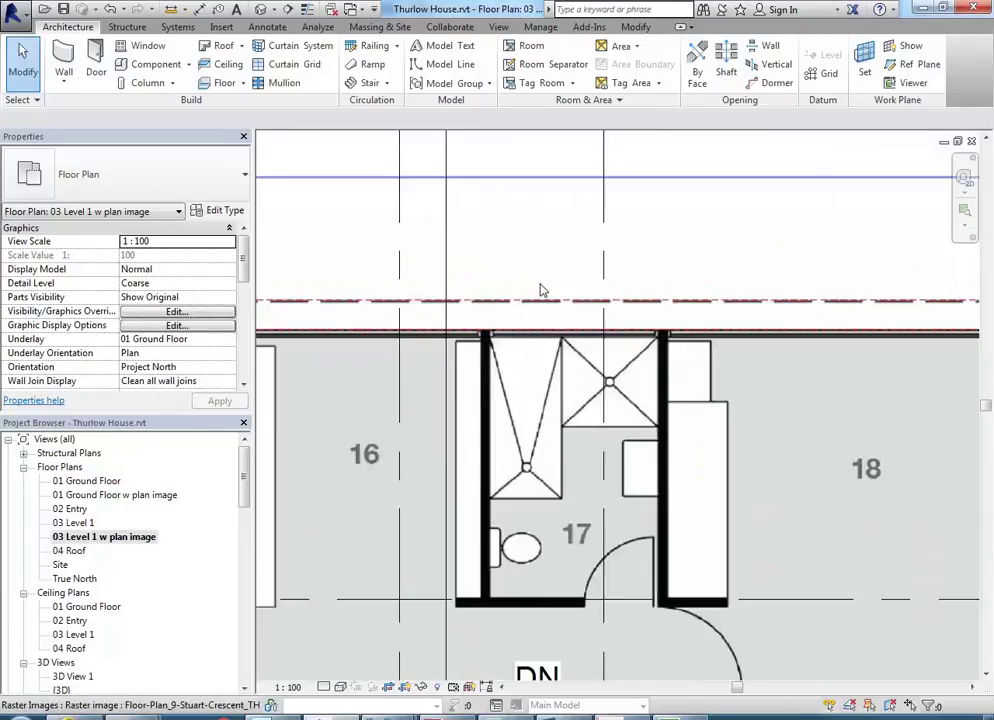
pyautogui.moveTo(547, 355); pyautogui.dragTo(536, 354, button='middle')
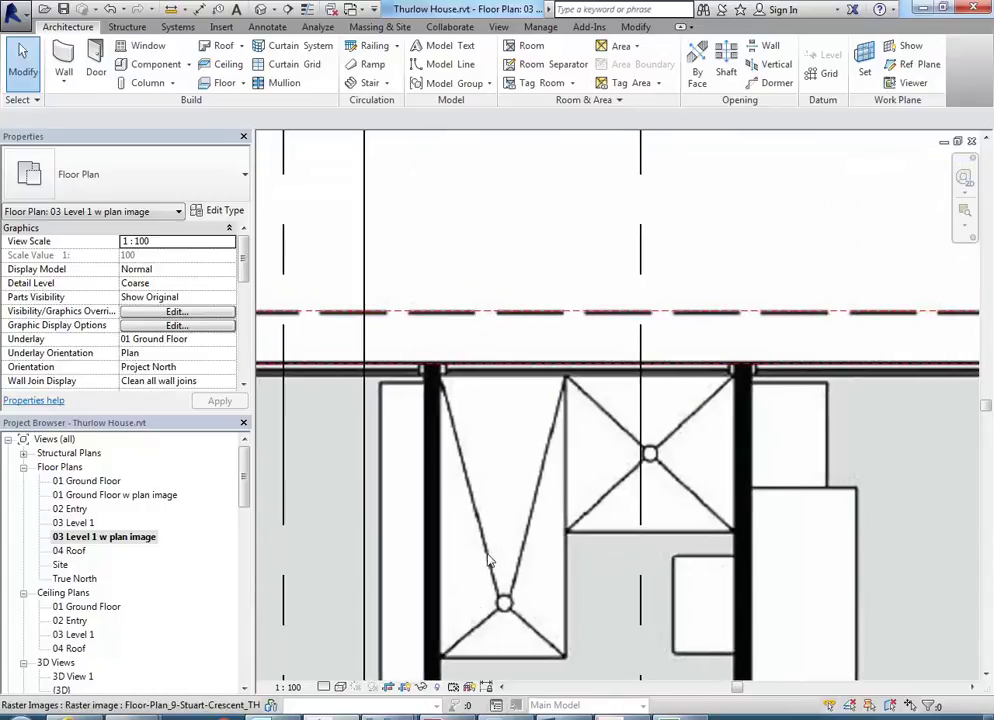
pyautogui.moveTo(386, 712)
pyautogui.click(466, 628)
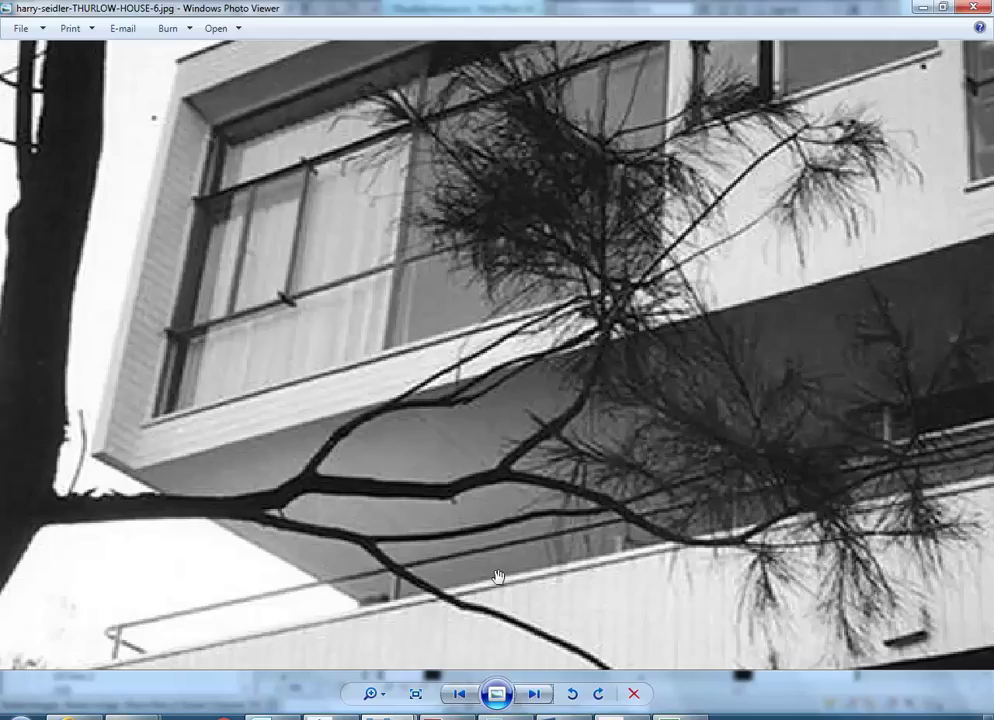
pyautogui.scroll(1, 440, 172)
pyautogui.scroll(-2, 440, 170)
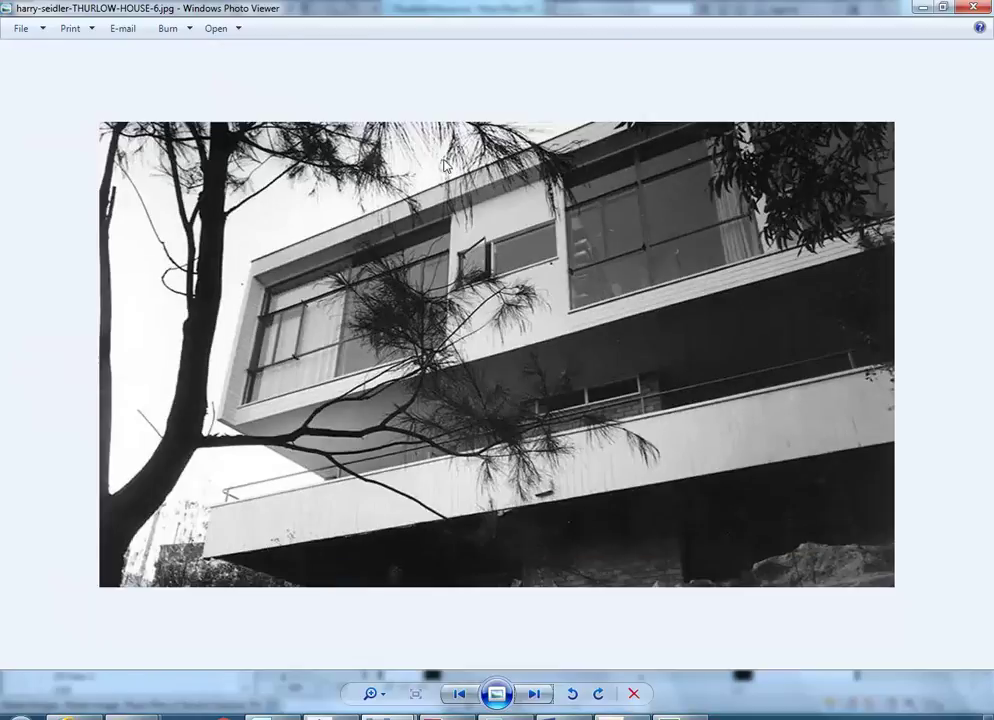
pyautogui.scroll(3, 450, 215)
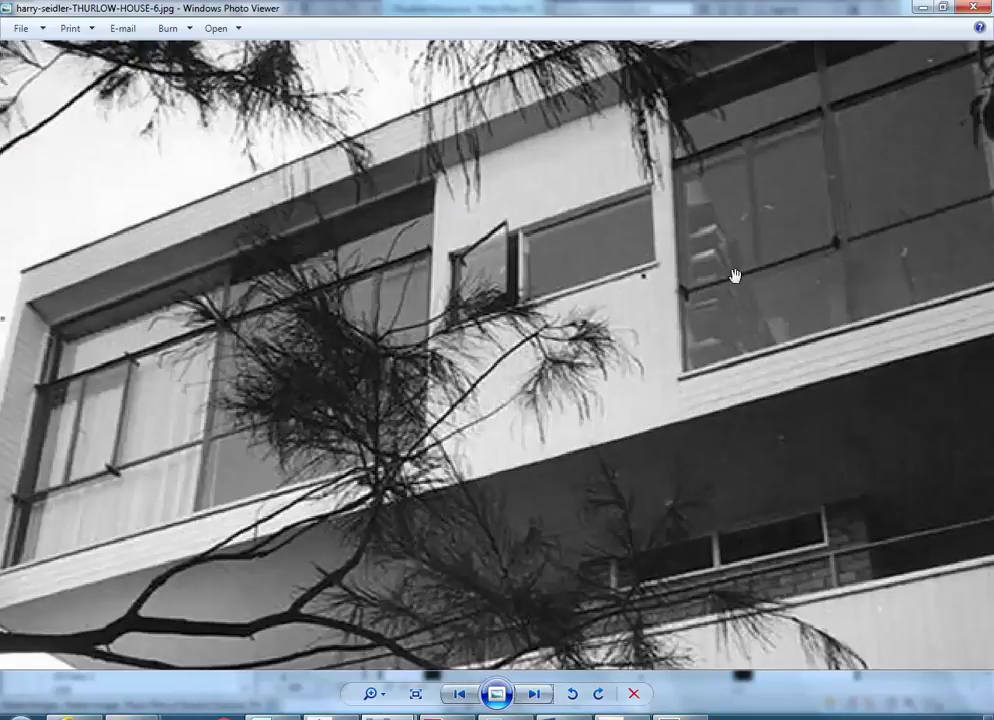
pyautogui.click(921, 7)
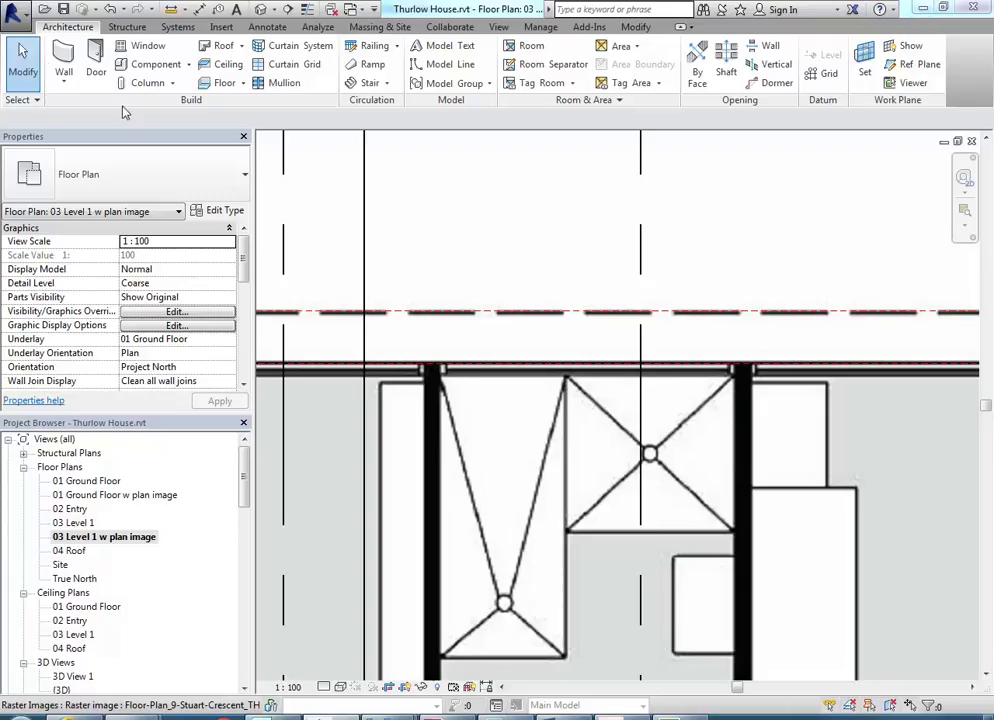
# - Draw a Generic 100mm Wall about 2055 mm long on the reference plane across the front of room 17, from 03 Level 1 up to 04 Roof
pyautogui.click(63, 57)
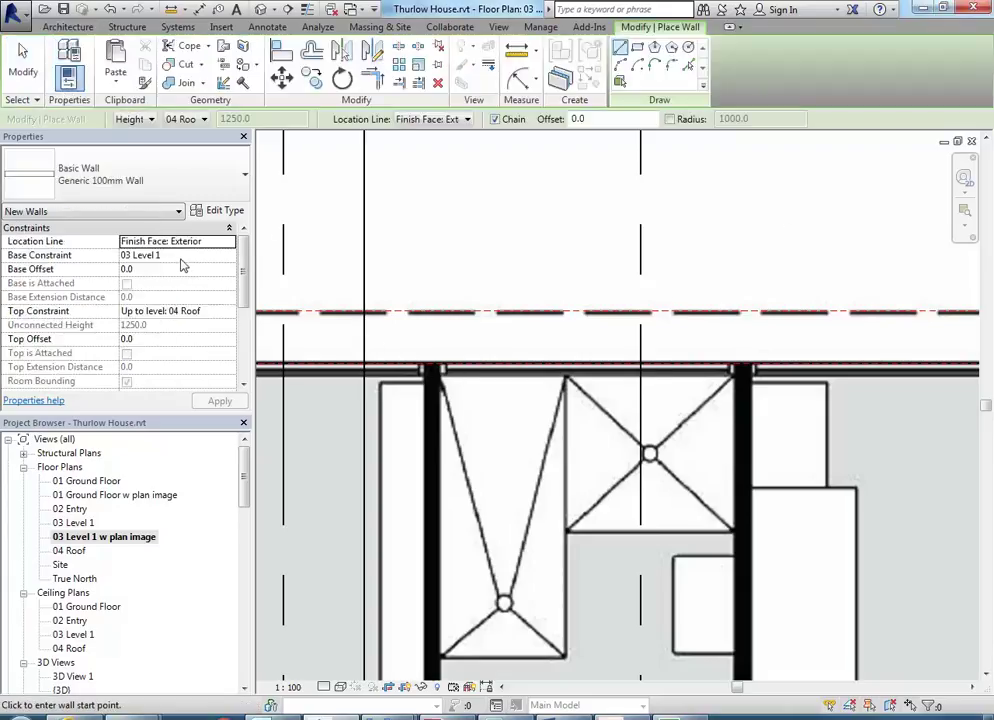
pyautogui.scroll(4, 420, 367)
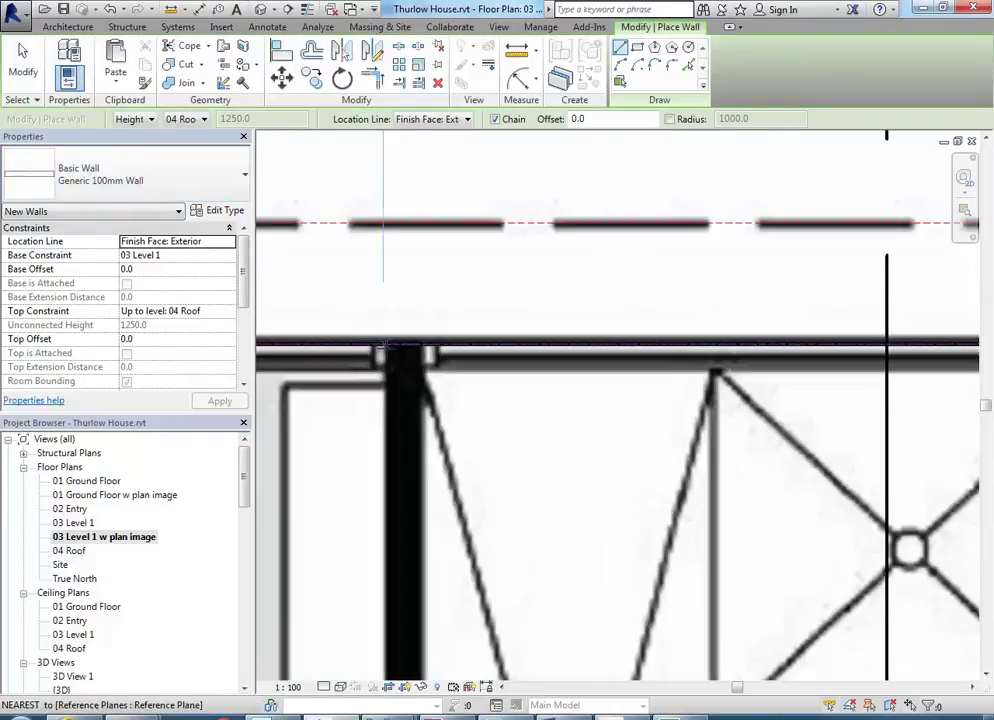
pyautogui.click(384, 345)
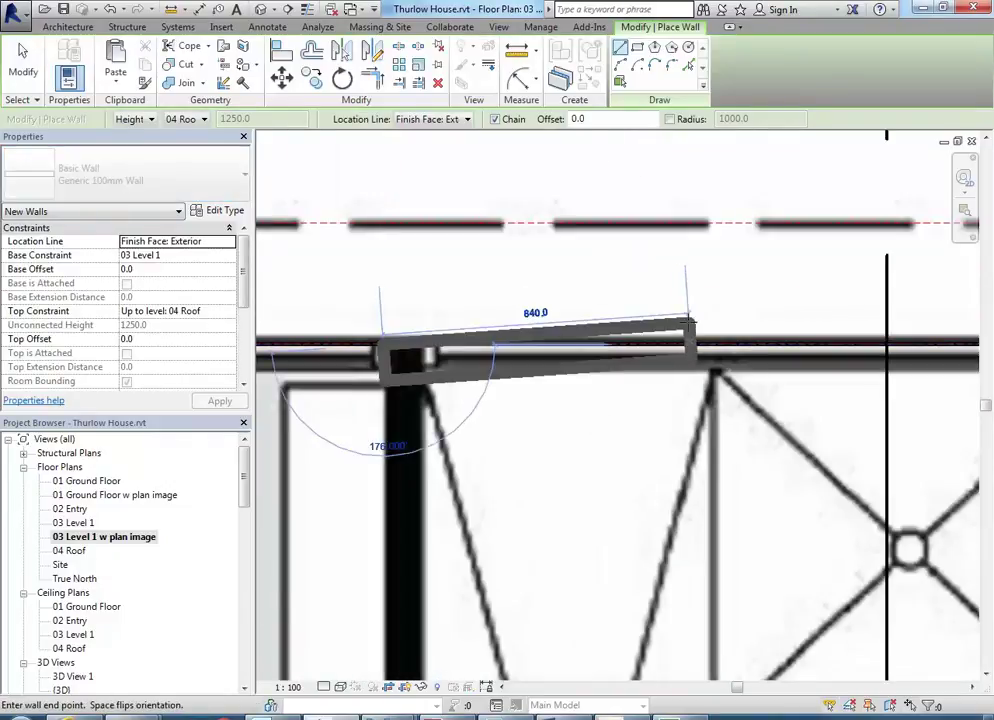
pyautogui.scroll(-2, 500, 330)
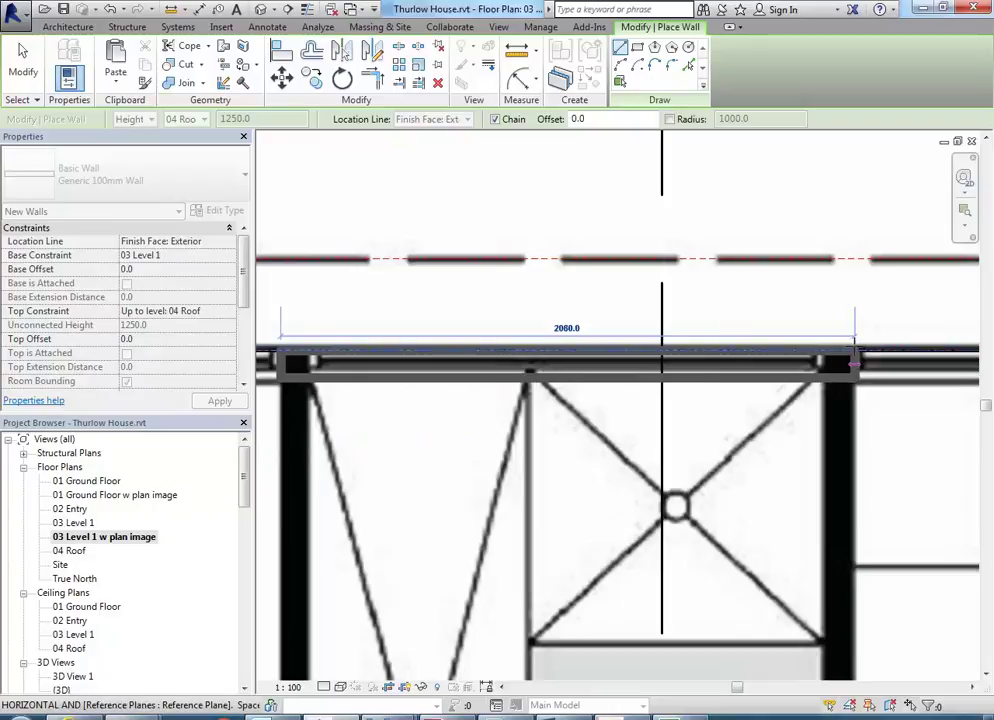
pyautogui.moveTo(855, 352); pyautogui.dragTo(763, 342, button='middle')
pyautogui.scroll(2, 763, 342)
pyautogui.rightClick(763, 278)
pyautogui.click(765, 278)
pyautogui.scroll(-3, 761, 273)
pyautogui.moveTo(761, 273); pyautogui.dragTo(687, 339, button='middle')
pyautogui.press('Escape')
# - Select the new room 17 facade wall and examine how its end lines up with the partition in the plan image
pyautogui.scroll(5, 535, 355)
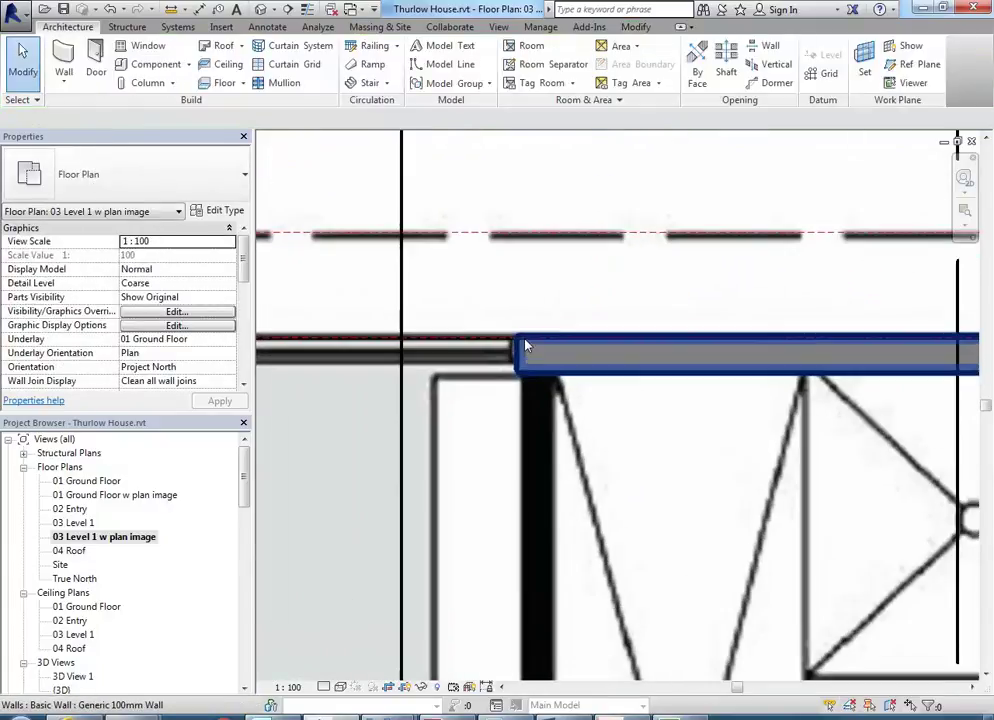
pyautogui.click(524, 368)
pyautogui.scroll(3, 500, 340)
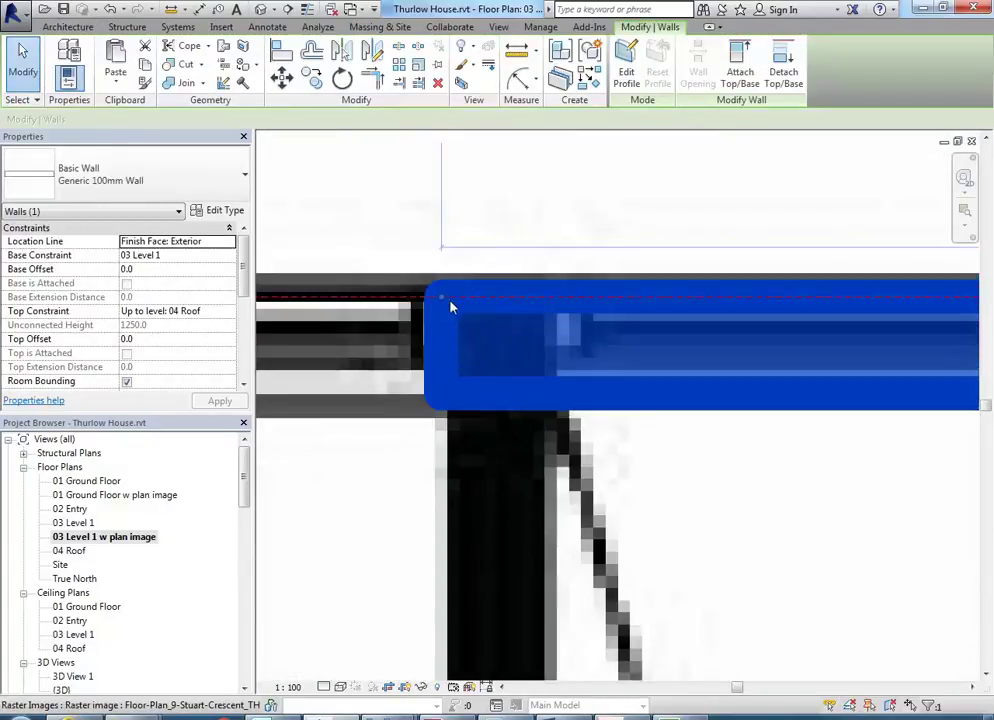
pyautogui.scroll(-4, 440, 300)
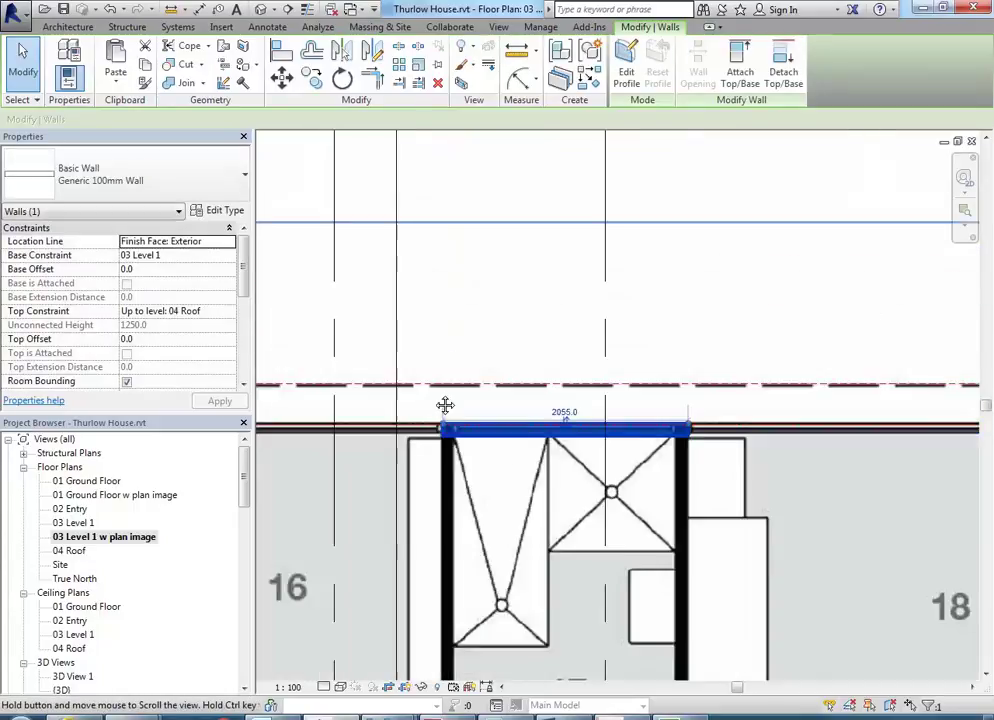
pyautogui.scroll(-1, 434, 378)
pyautogui.press('Escape')
# - Draw a Curtain Wall 6mm Thk Glazing across the front of room 18, from the room 17 facade wall to the projecting side wall
pyautogui.moveTo(739, 453); pyautogui.dragTo(555, 470, button='middle')
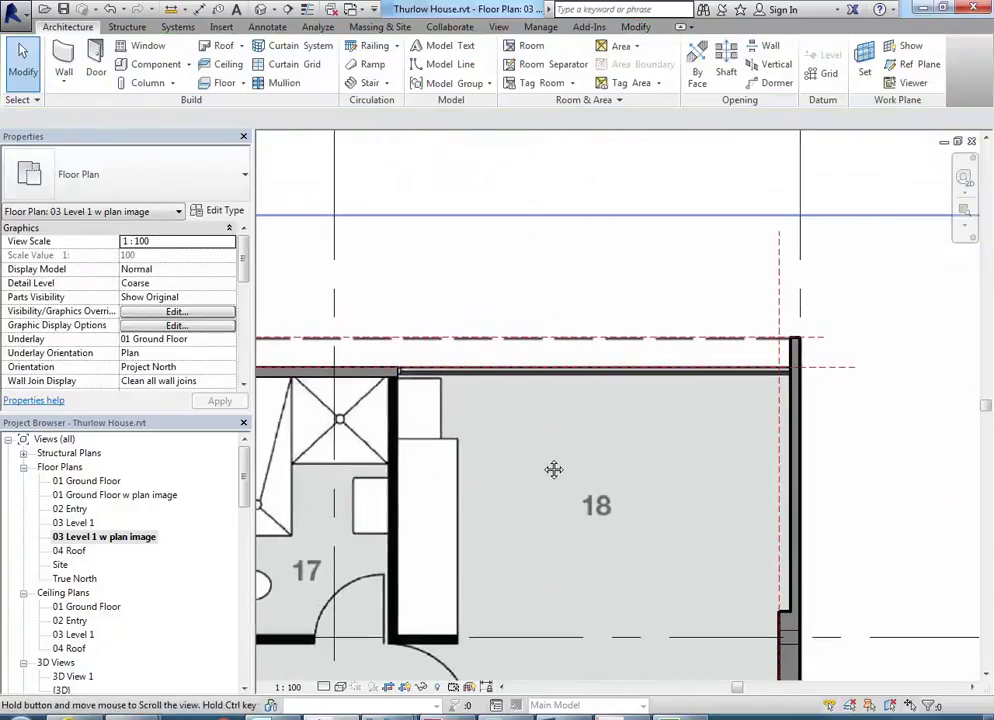
pyautogui.click(63, 60)
pyautogui.click(133, 180)
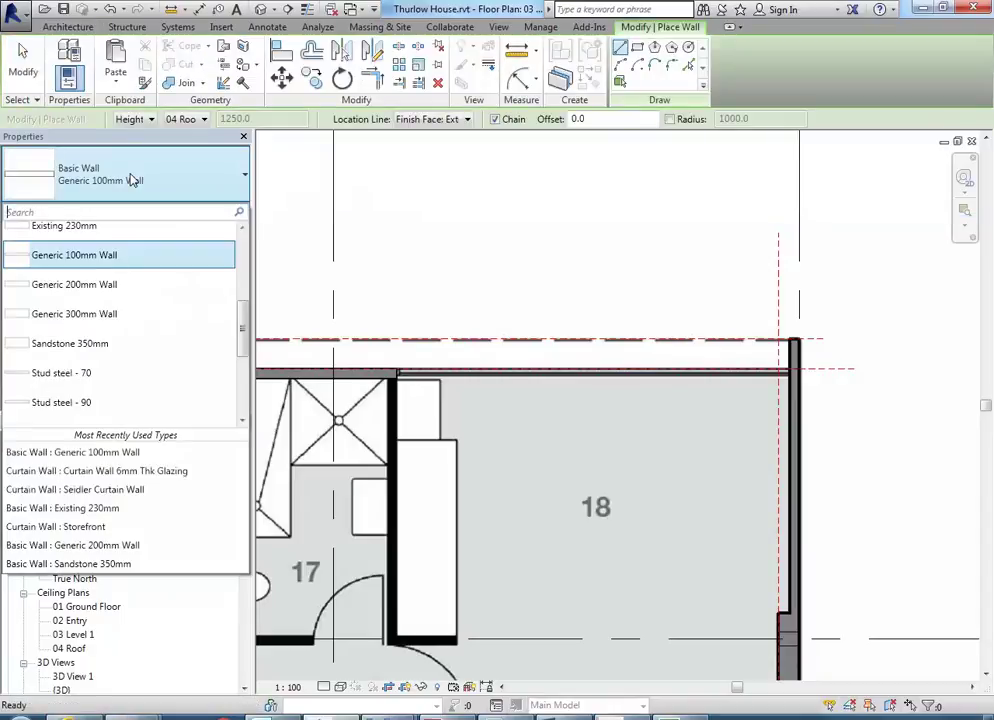
pyautogui.scroll(-3, 95, 317)
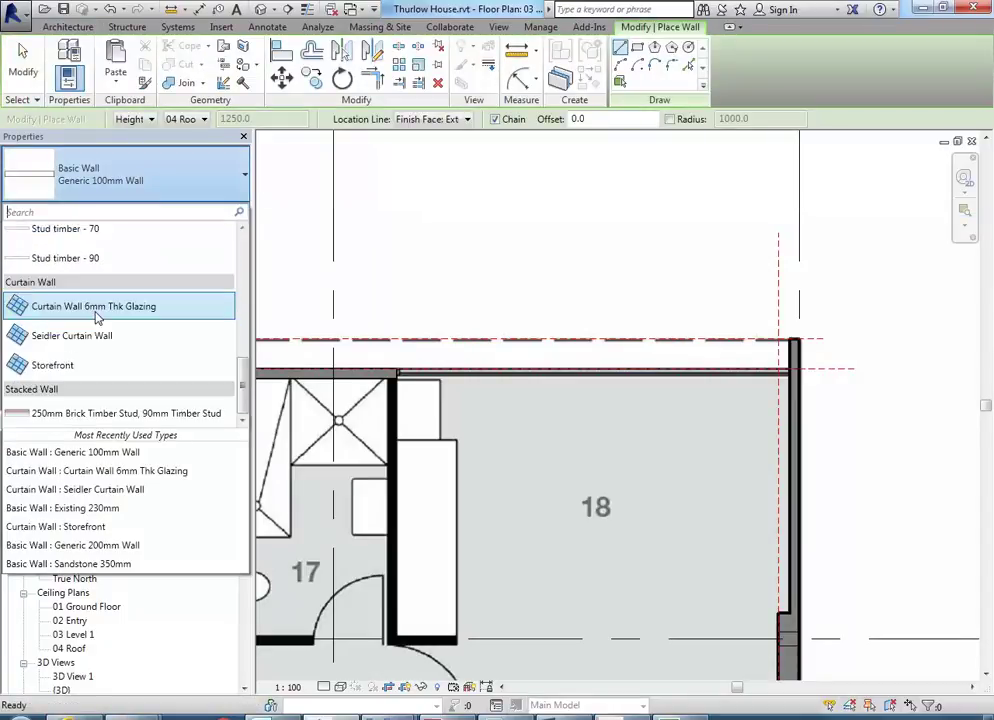
pyautogui.click(95, 310)
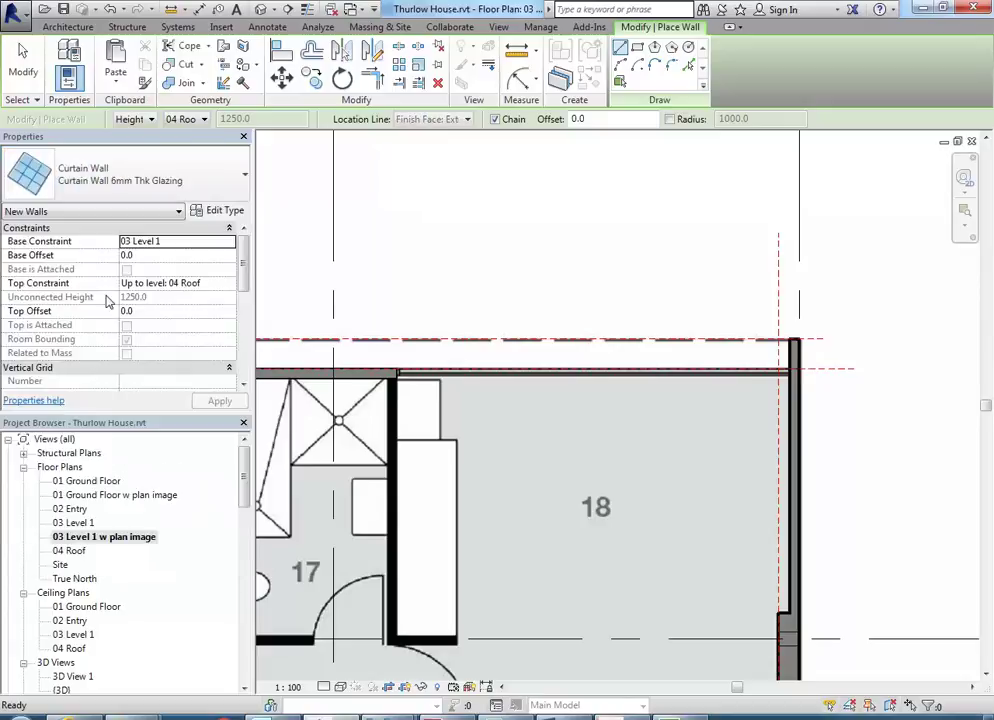
pyautogui.scroll(5, 412, 360)
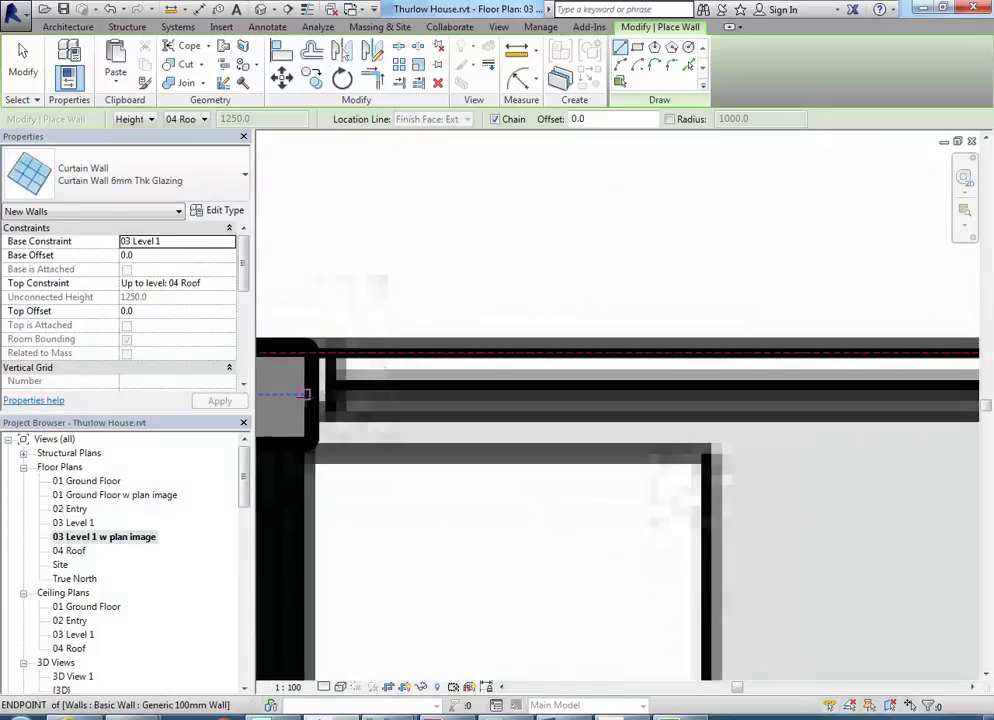
pyautogui.click(305, 393)
pyautogui.moveTo(470, 360); pyautogui.dragTo(366, 422, button='middle')
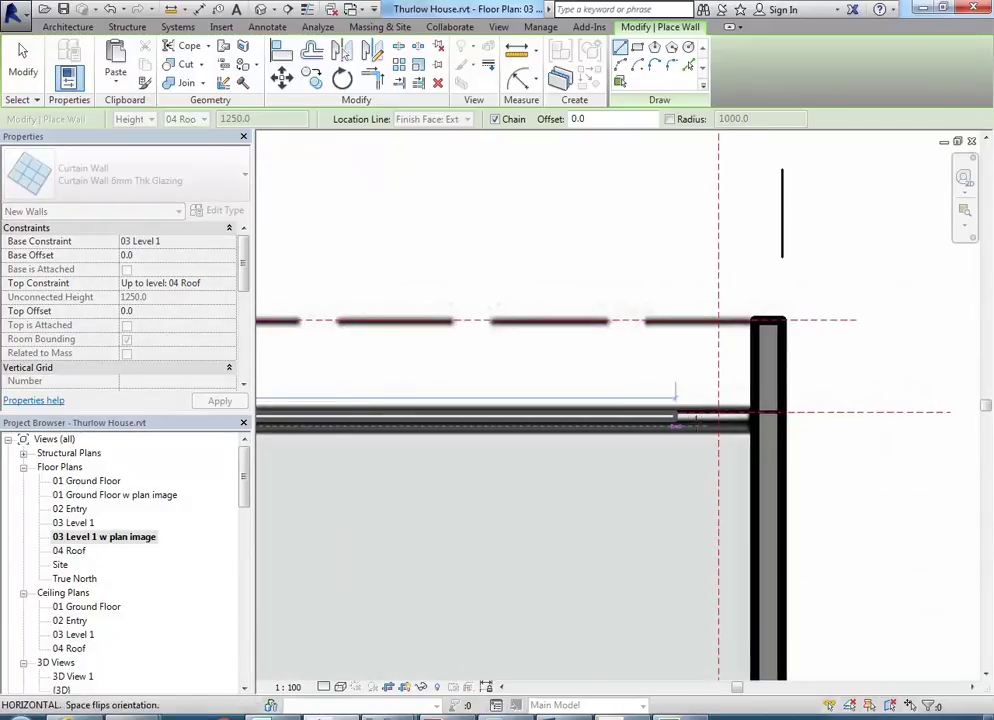
pyautogui.click(755, 424)
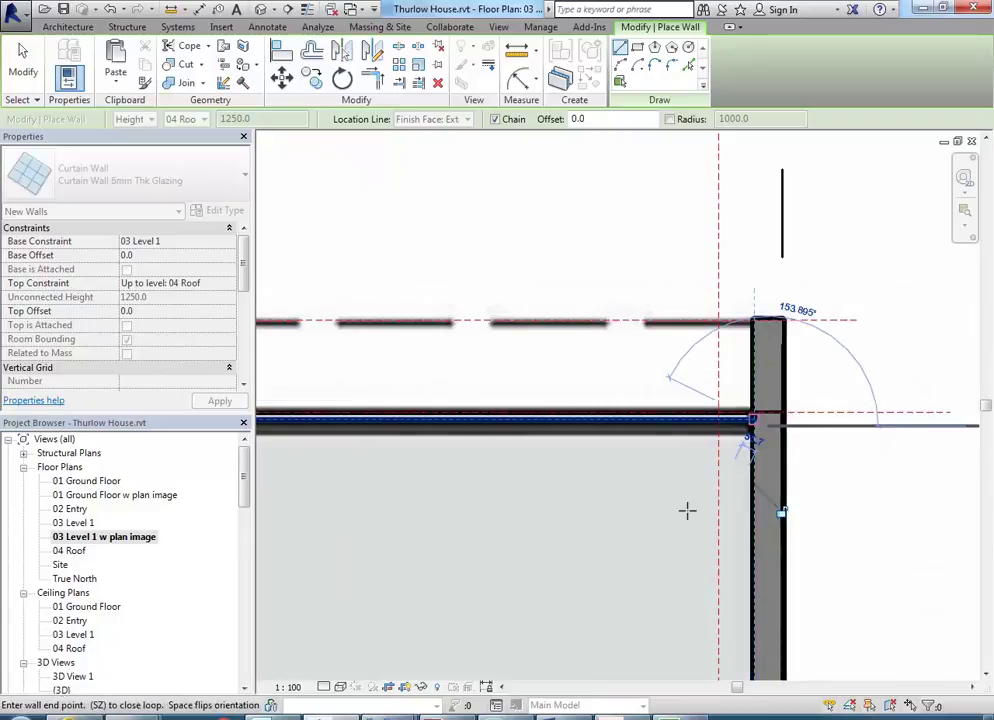
pyautogui.press('Escape')
pyautogui.press('Escape')
pyautogui.moveTo(644, 442); pyautogui.dragTo(557, 388, button='middle')
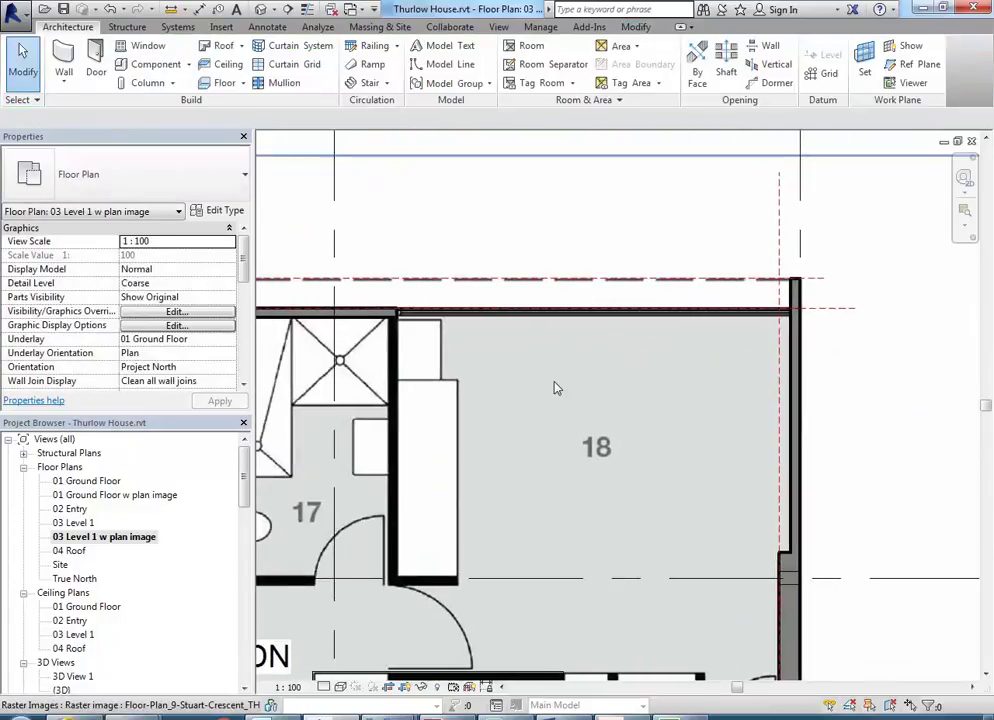
# - In the {3D} view, attach the tops of the room 18 curtain wall and the room 17 facade wall to the roof
pyautogui.doubleClick(62, 690)
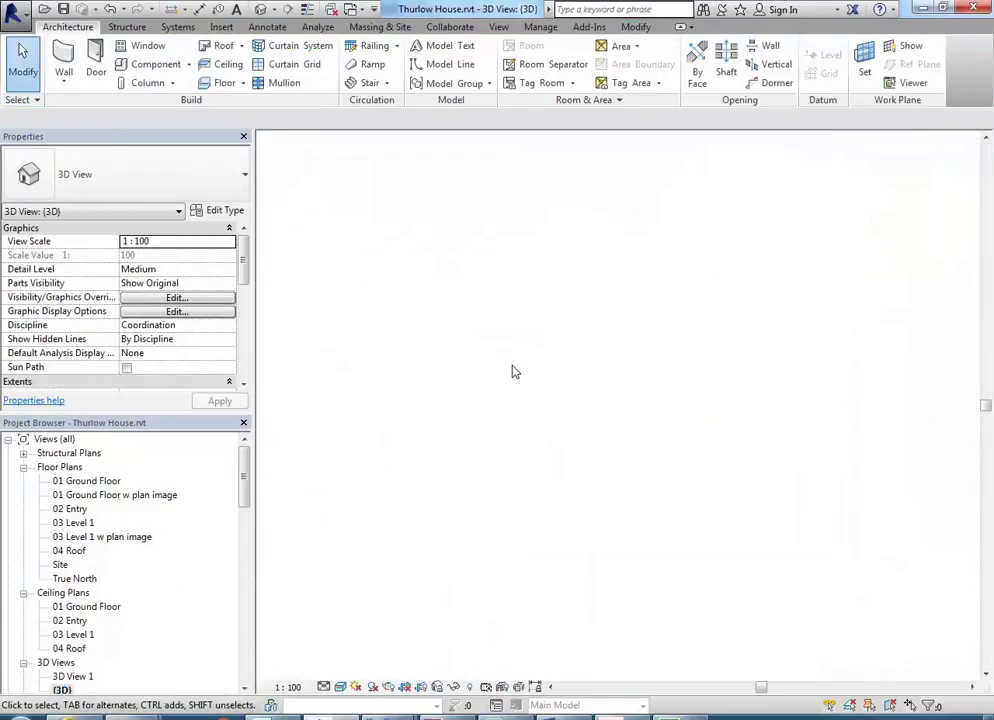
pyautogui.keyDown('shift'); pyautogui.moveTo(352, 408); pyautogui.dragTo(397, 392, button='middle'); pyautogui.keyUp('shift')
pyautogui.scroll(4, 397, 392)
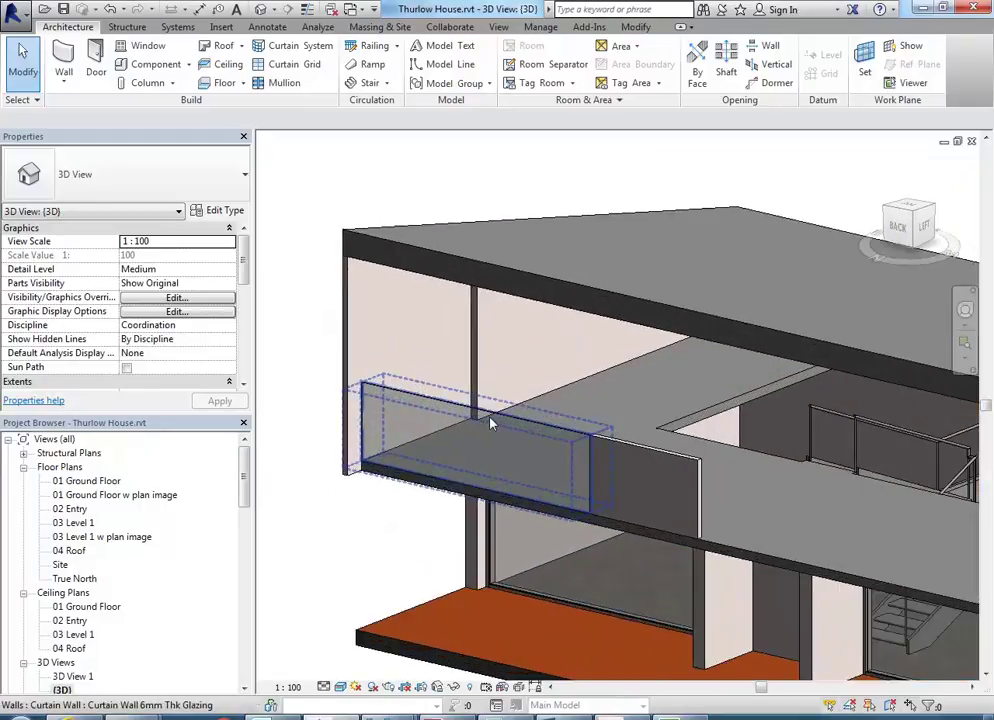
pyautogui.click(410, 408)
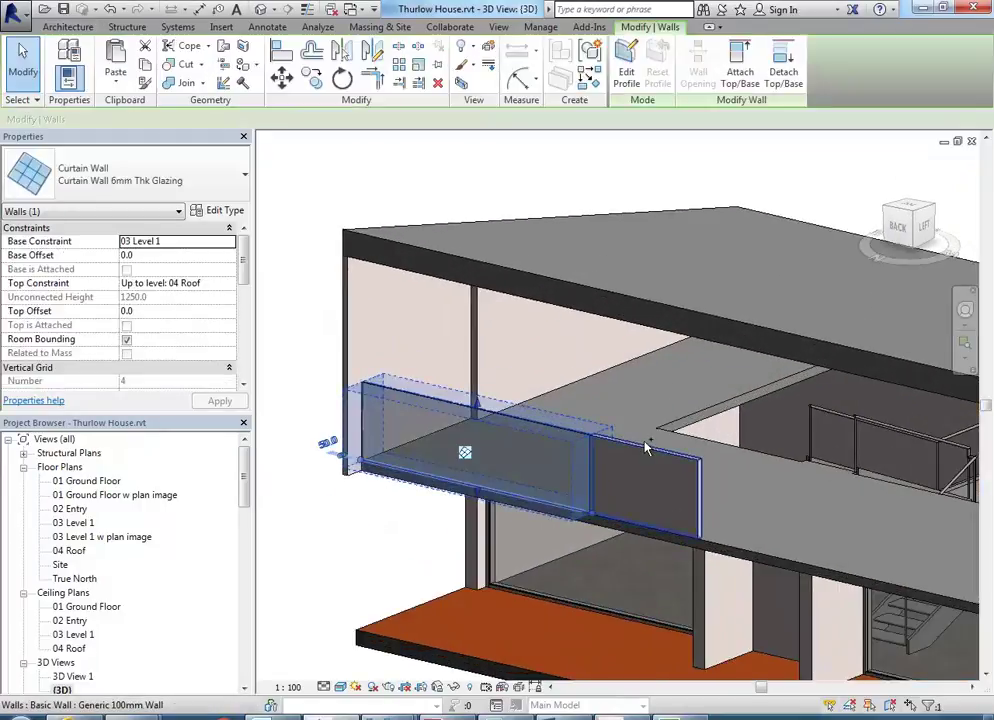
pyautogui.keyDown('ctrl'); pyautogui.click(601, 540); pyautogui.keyUp('ctrl')
pyautogui.click(740, 70)
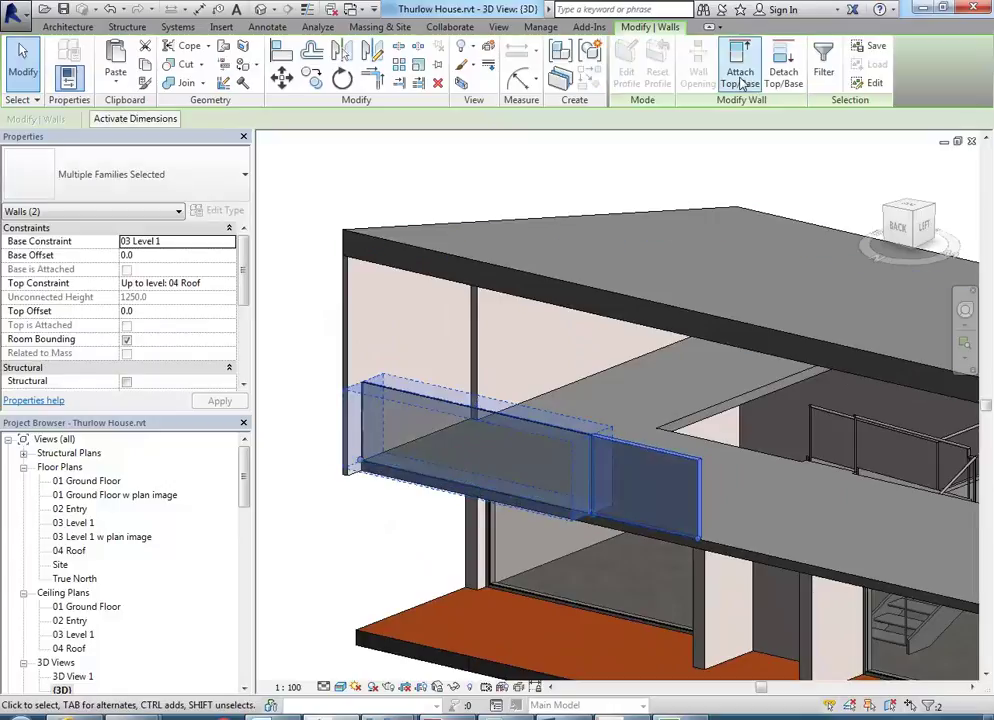
pyautogui.click(444, 286)
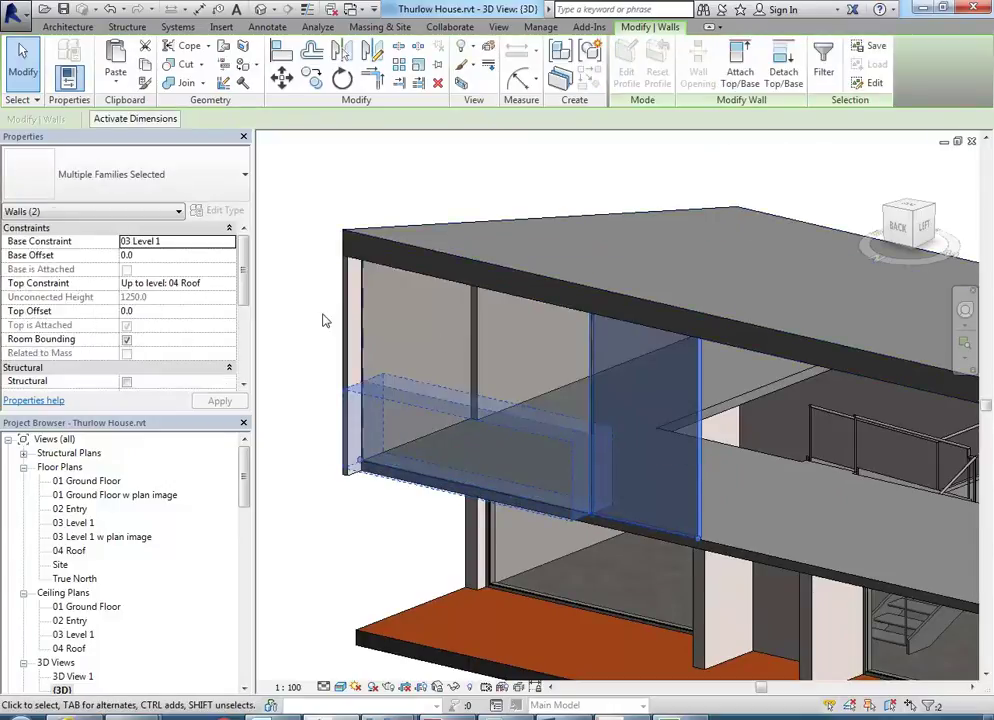
pyautogui.click(324, 320)
# - Examine the new facade walls in 3D and plan, and compare the room 18 glazing with the harry-seidler-THURLOW-HOUSE-6.jpg photo, returning to Revit
pyautogui.keyDown('shift'); pyautogui.moveTo(388, 428); pyautogui.dragTo(313, 355, button='middle'); pyautogui.keyUp('shift')
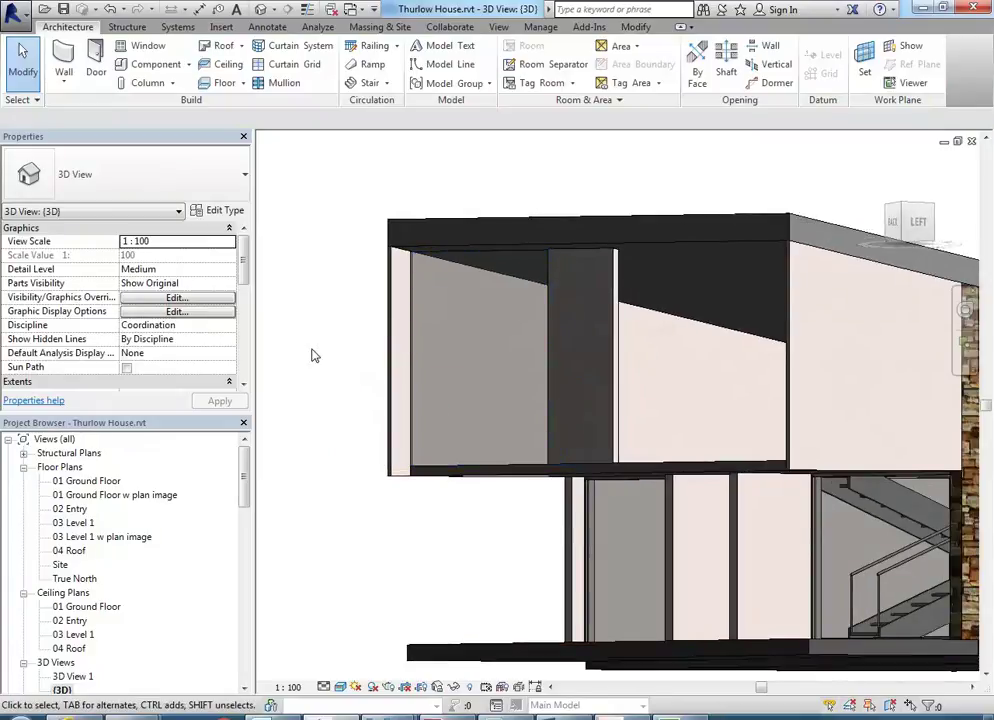
pyautogui.keyDown('shift'); pyautogui.moveTo(313, 355); pyautogui.dragTo(317, 429, button='middle'); pyautogui.keyUp('shift')
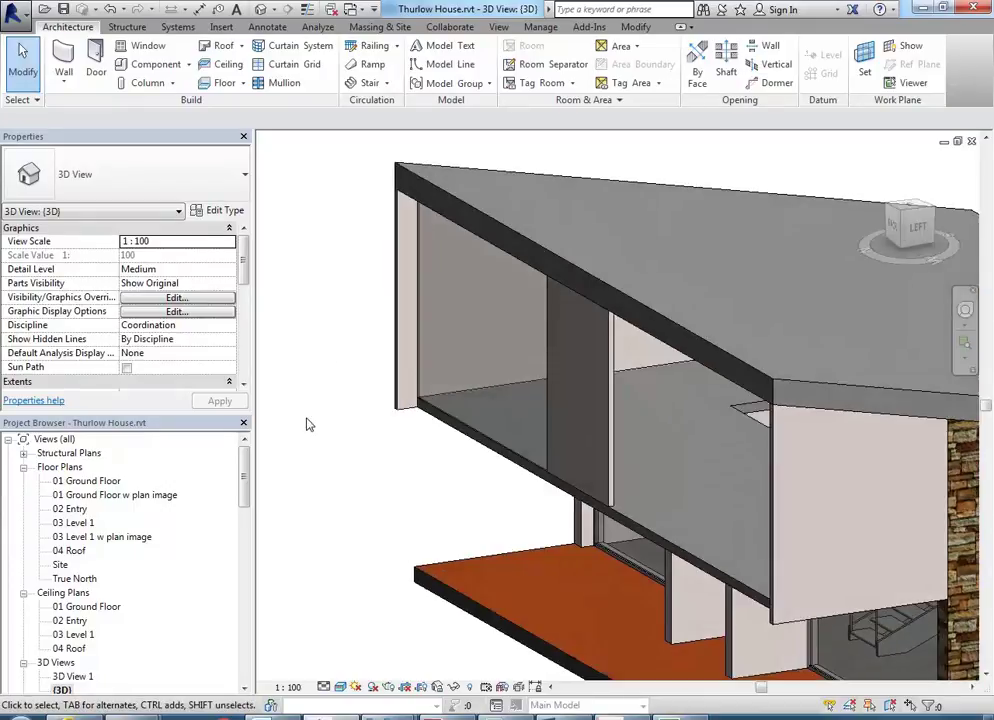
pyautogui.doubleClick(100, 536)
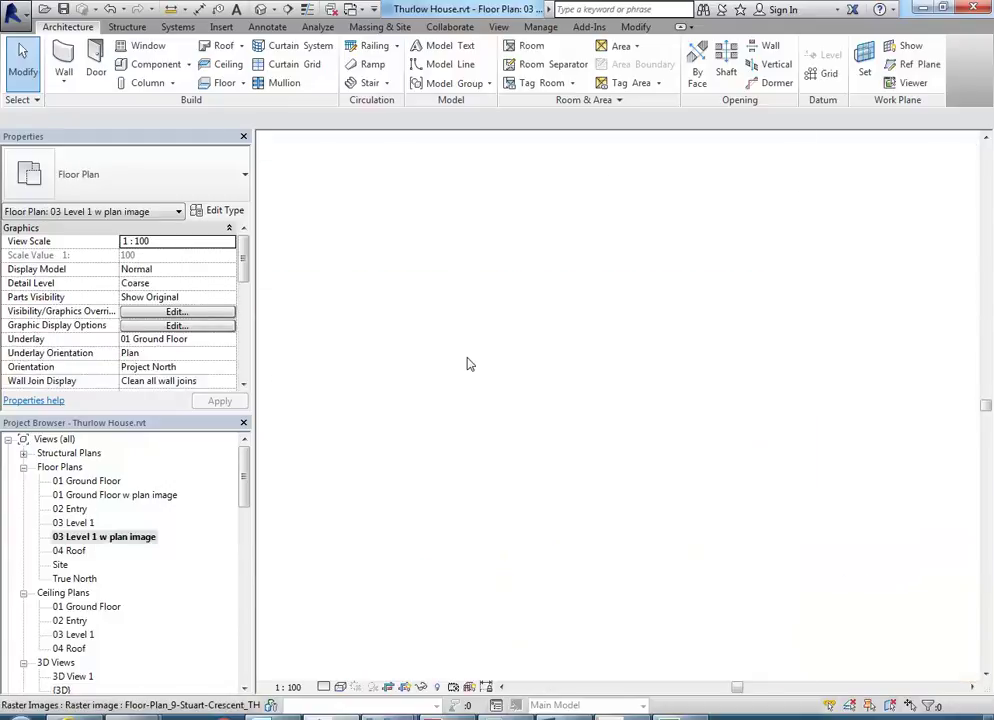
pyautogui.scroll(3, 560, 342)
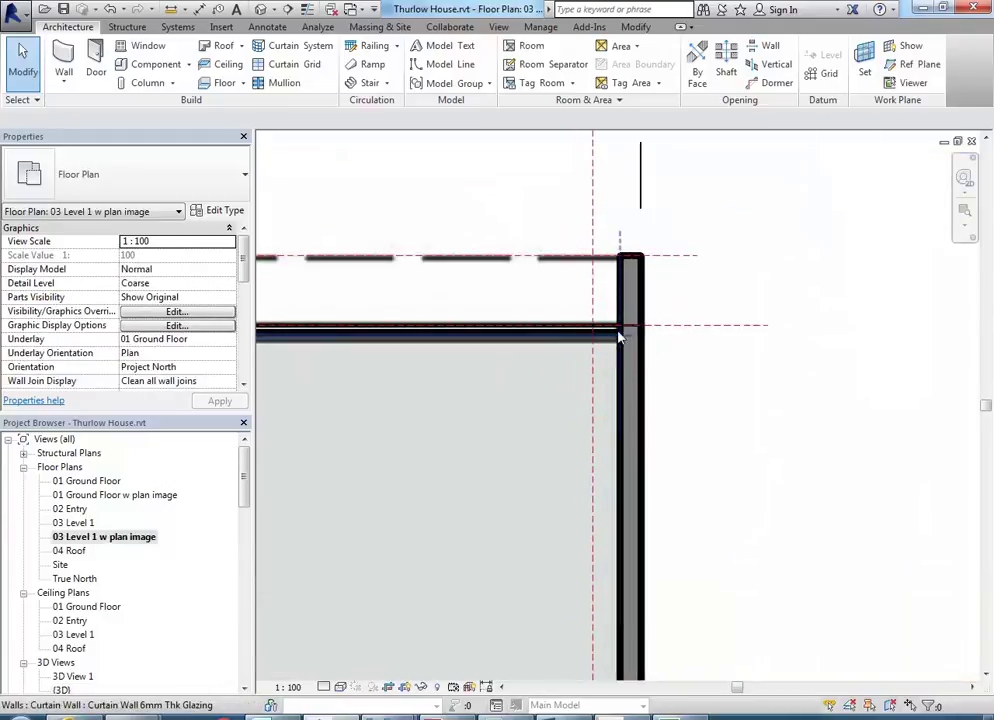
pyautogui.scroll(-2, 419, 393)
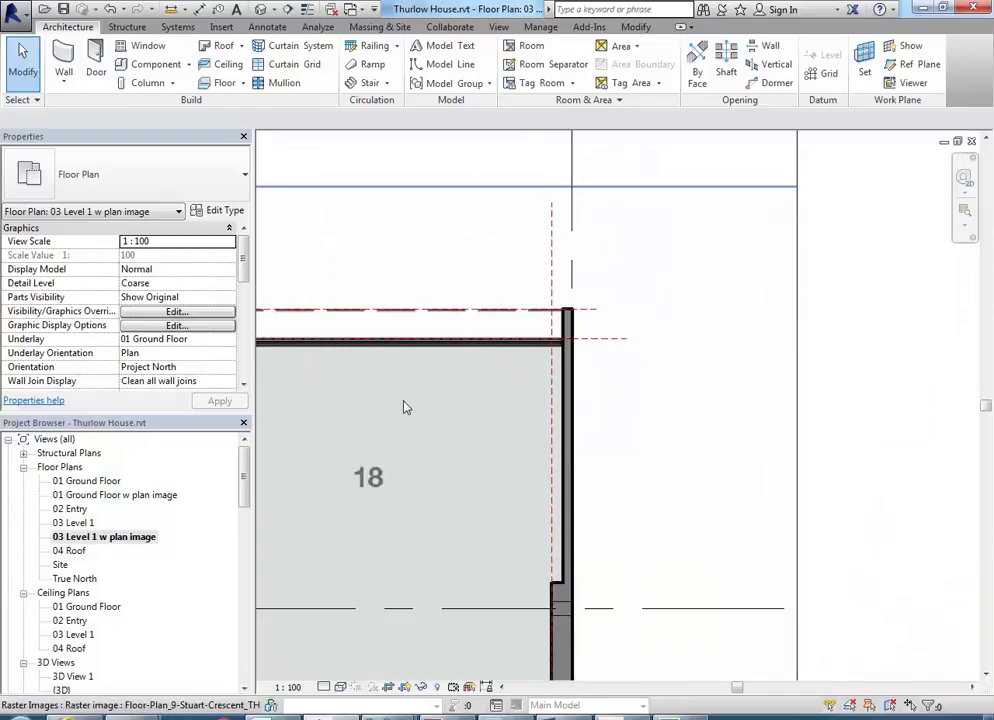
pyautogui.moveTo(404, 406); pyautogui.dragTo(701, 402, button='middle')
pyautogui.hotkey('ctrl', 'Tab')
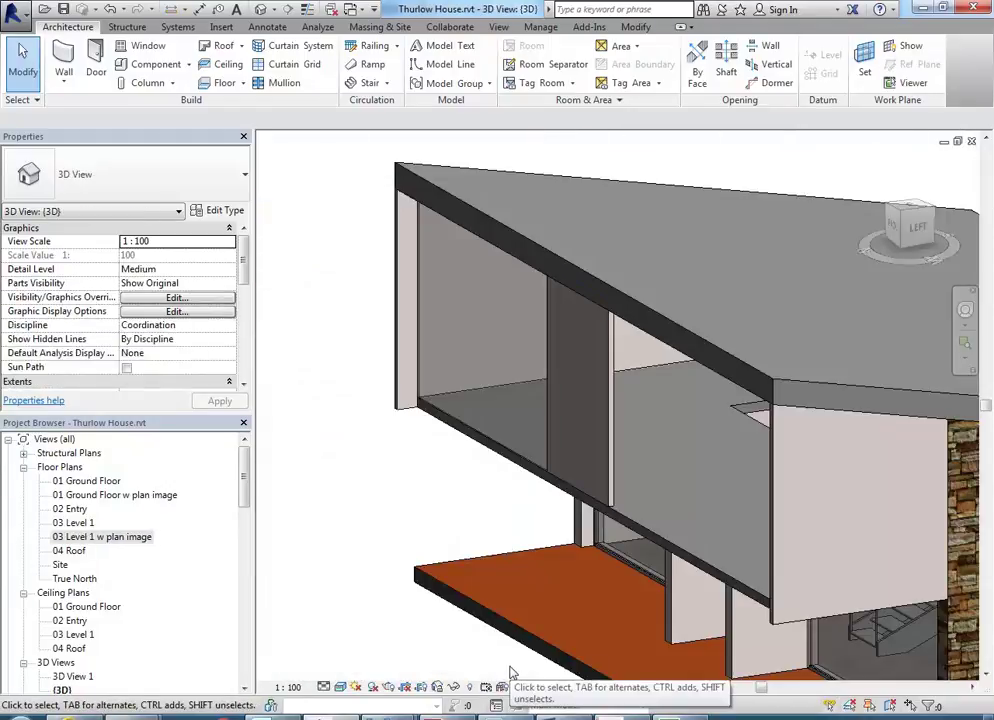
pyautogui.moveTo(393, 714)
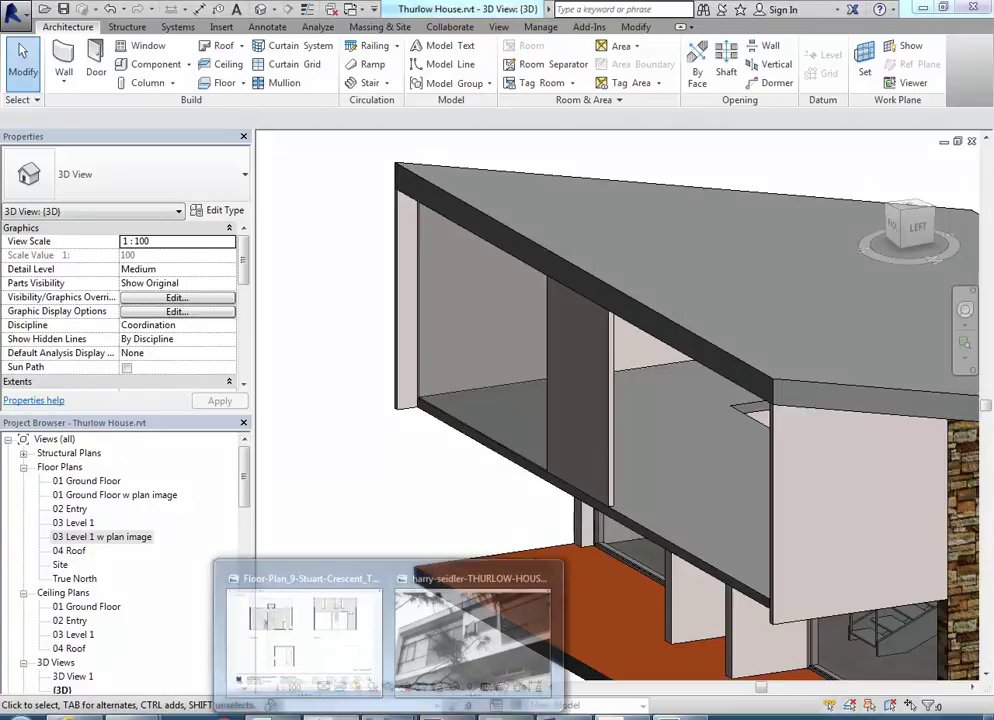
pyautogui.click(493, 658)
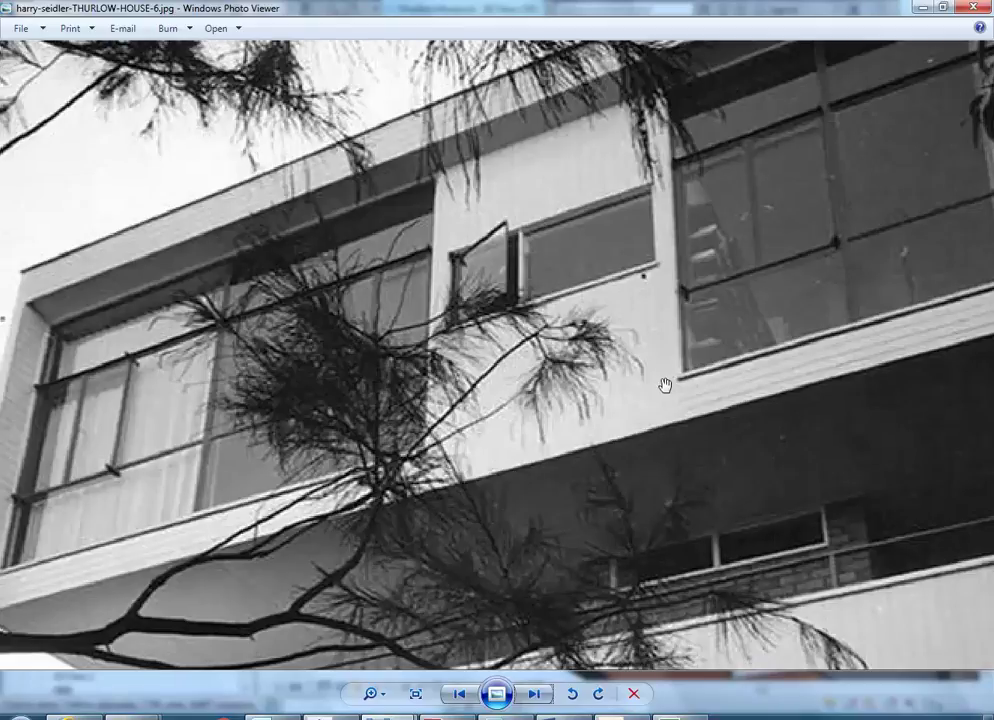
pyautogui.click(918, 7)
# - Place a full-height vertical curtain grid line on the room 18 glazing, about 2100 mm from its projecting side wall end
pyautogui.keyDown('shift'); pyautogui.moveTo(532, 288); pyautogui.dragTo(608, 350, button='middle'); pyautogui.keyUp('shift')
pyautogui.scroll(2, 608, 350)
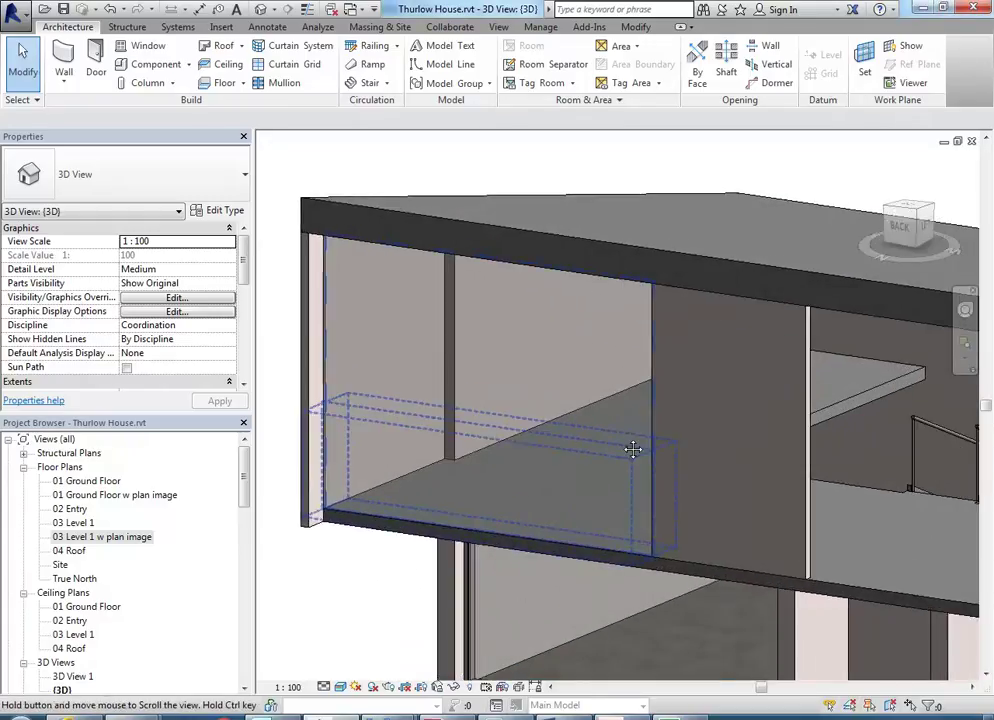
pyautogui.moveTo(390, 714)
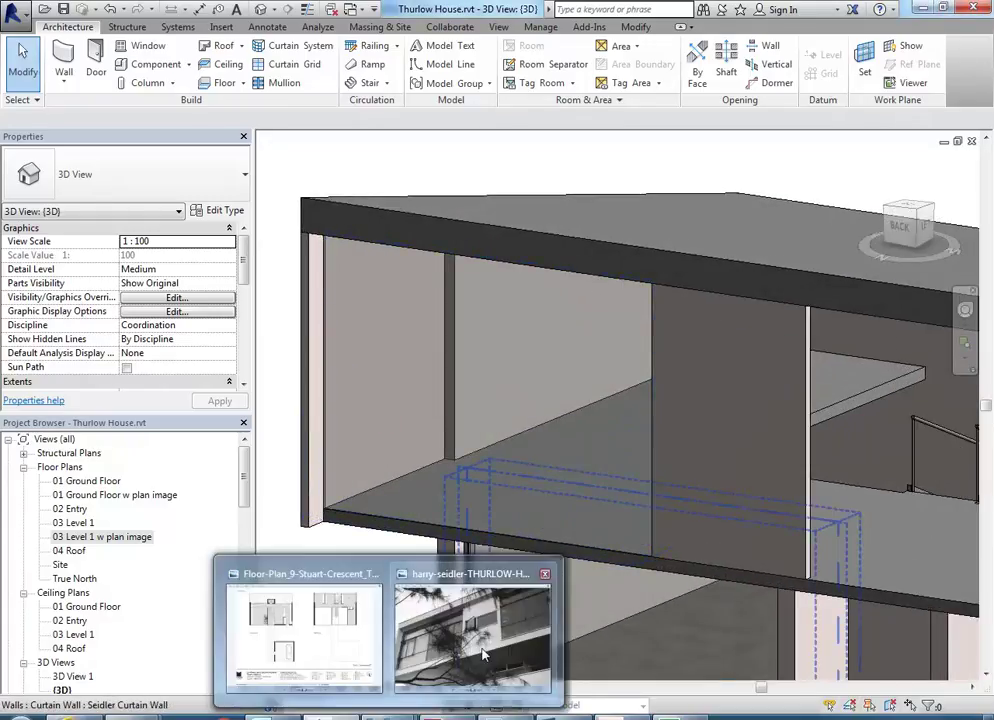
pyautogui.moveTo(481, 655)
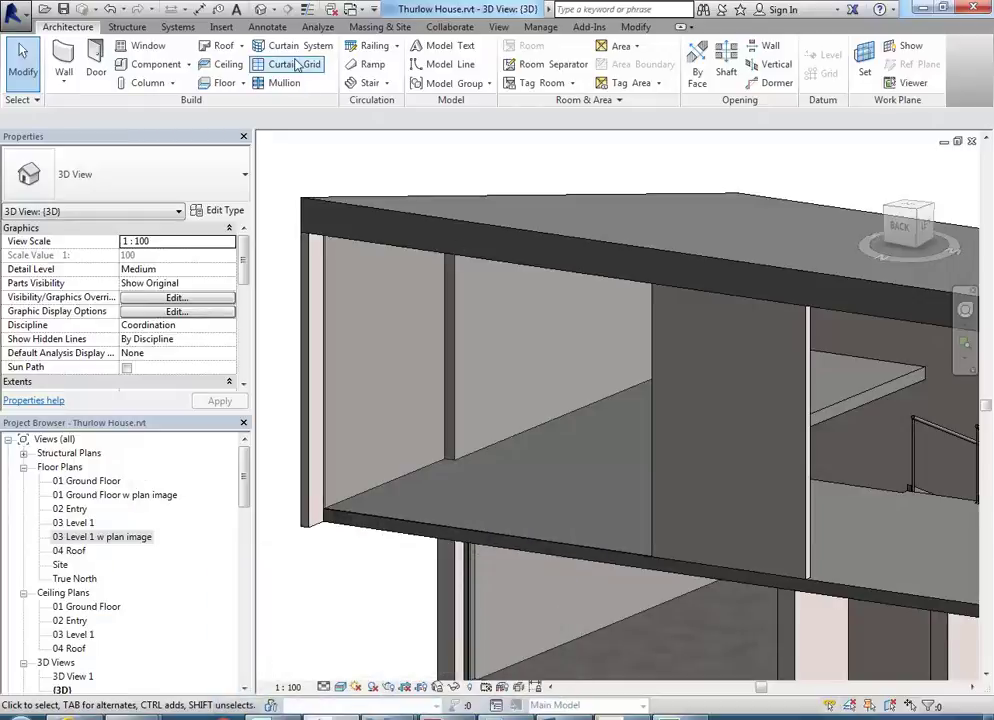
pyautogui.click(292, 62)
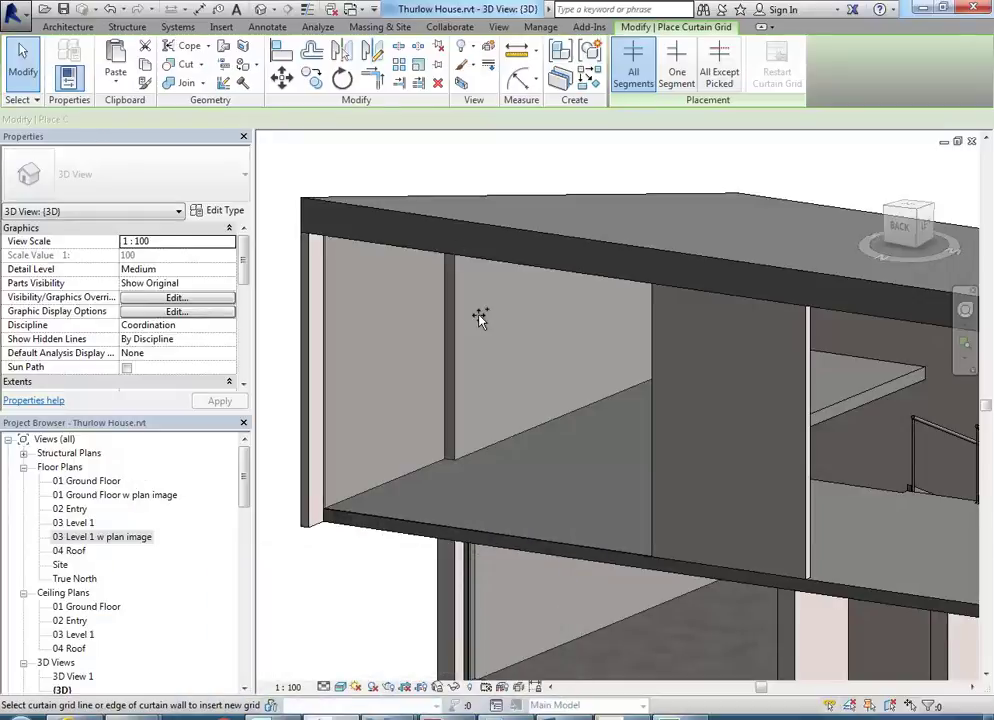
pyautogui.click(482, 537)
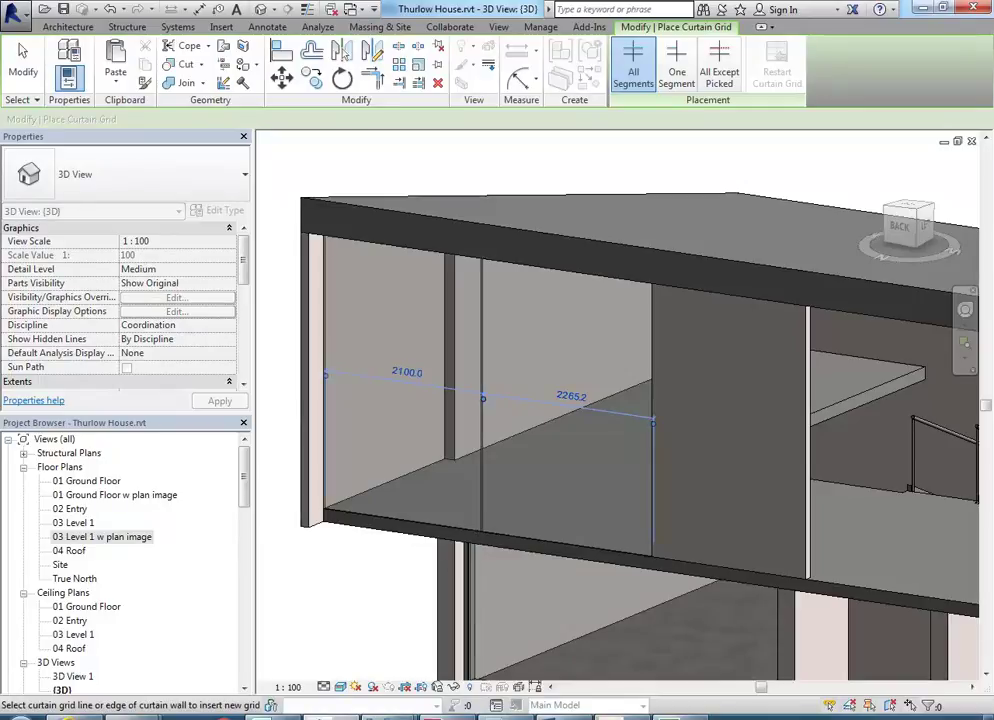
# - Add two horizontal curtain grid lines across the room 18 glazing: one low down, the other midway between it and the top edge
pyautogui.moveTo(430, 714)
pyautogui.moveTo(465, 633)
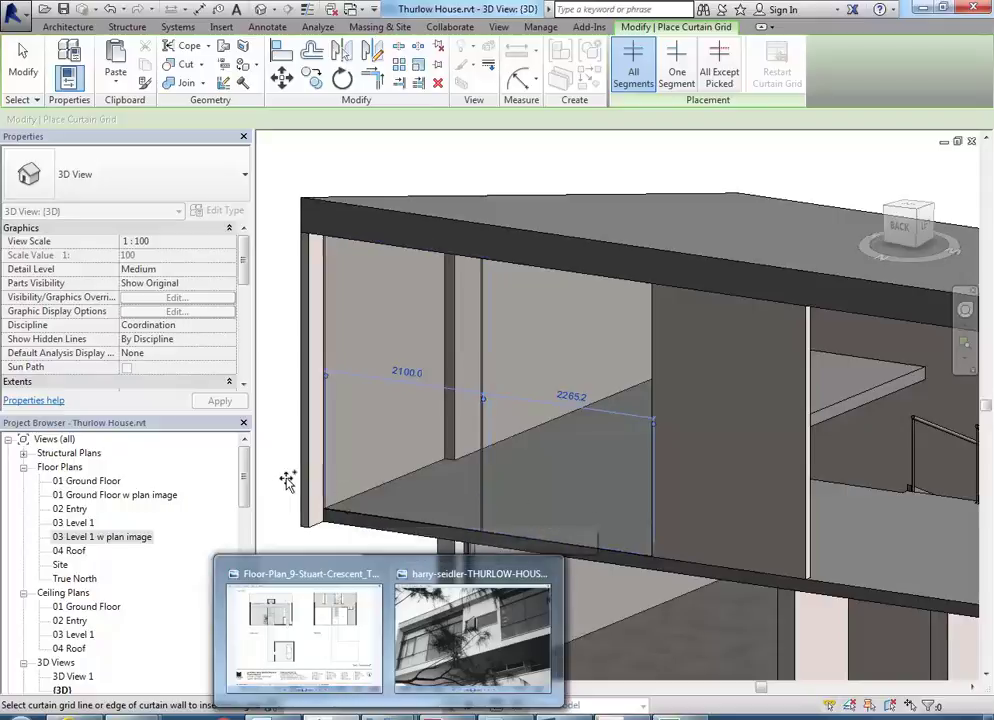
pyautogui.click(325, 440)
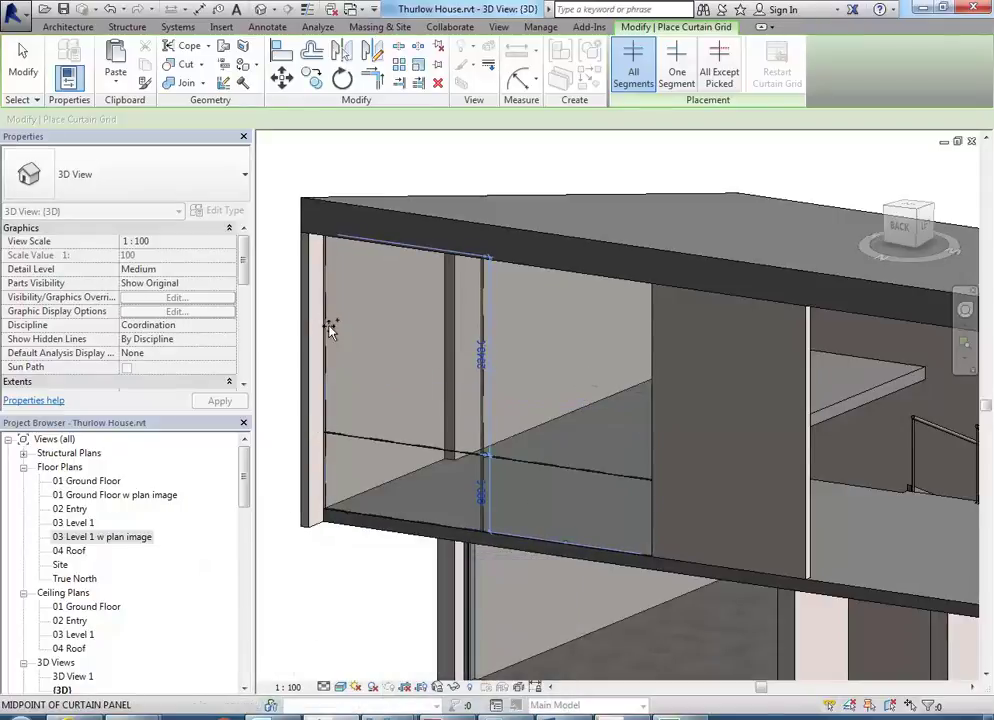
pyautogui.click(326, 334)
# - Add a vertical curtain grid line at the one-third point of the bay beside the room 17 wall, about 755 mm from that wall
pyautogui.moveTo(388, 712)
pyautogui.moveTo(445, 648)
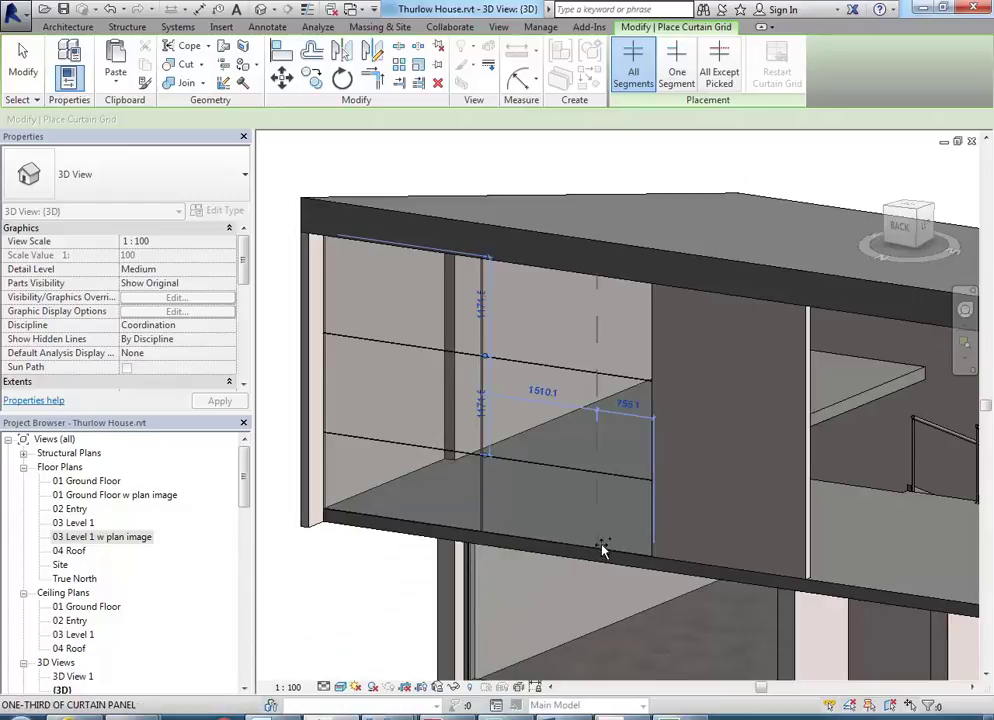
pyautogui.click(605, 546)
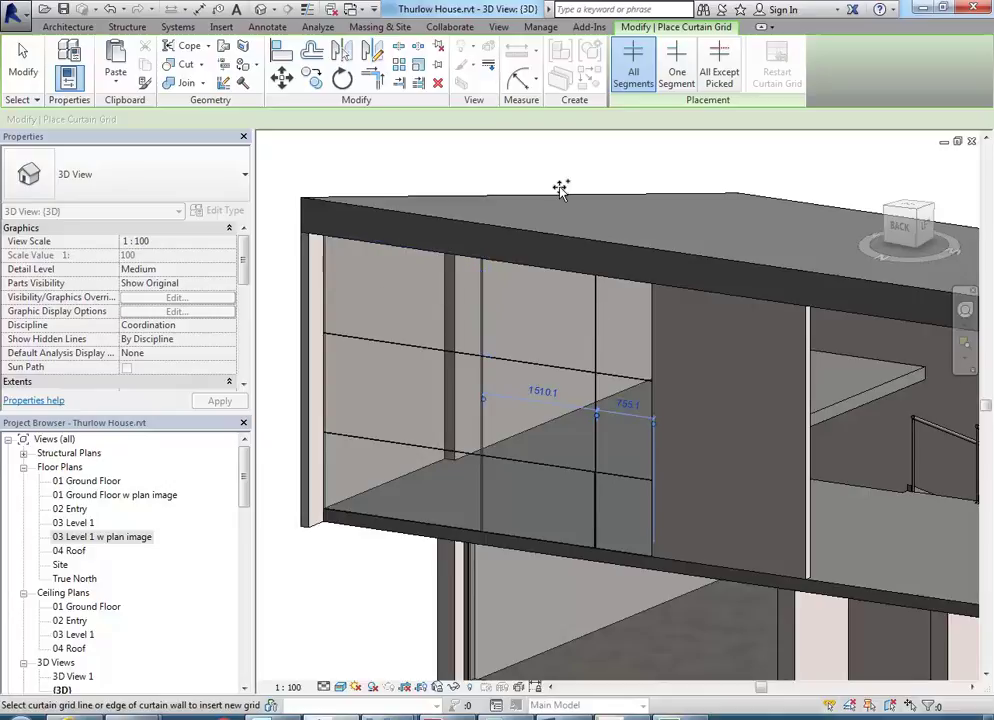
pyautogui.press('Escape')
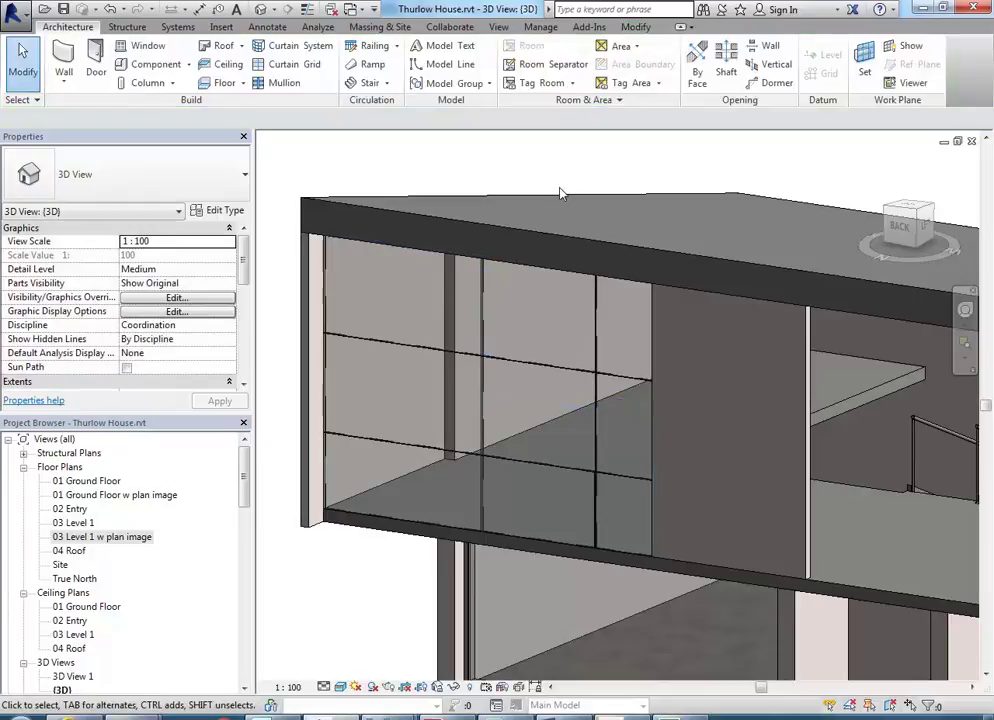
# - Remove the segment above the upper horizontal grid line from the vertical grid line nearest the room 17 wall, checking the facade photo
pyautogui.click(597, 322)
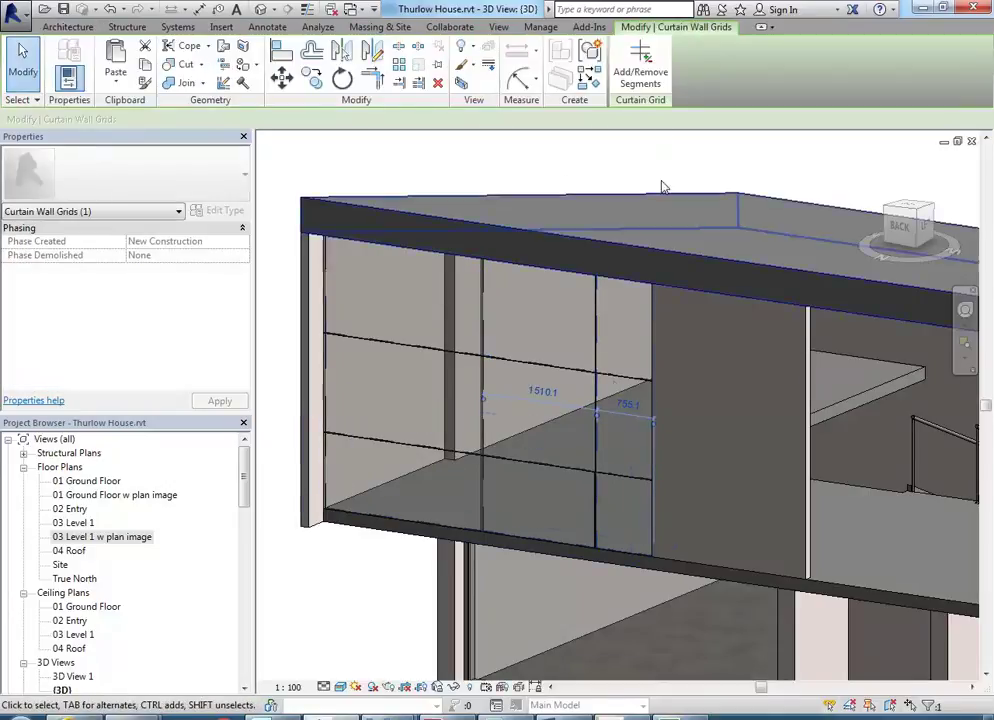
pyautogui.click(643, 70)
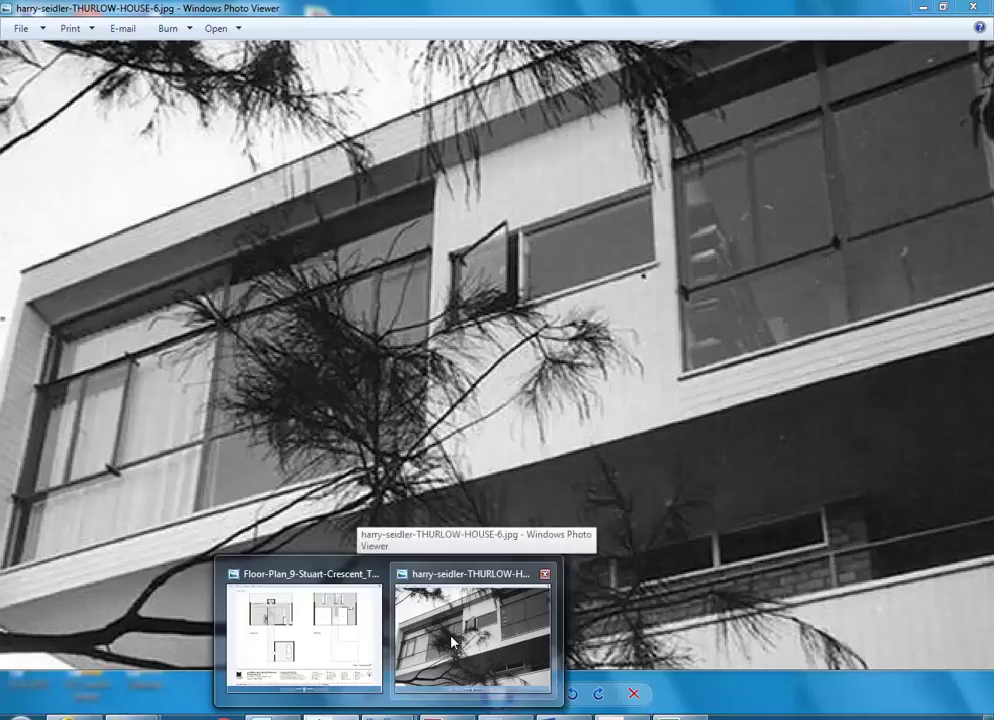
pyautogui.press('Escape')
pyautogui.press('Escape')
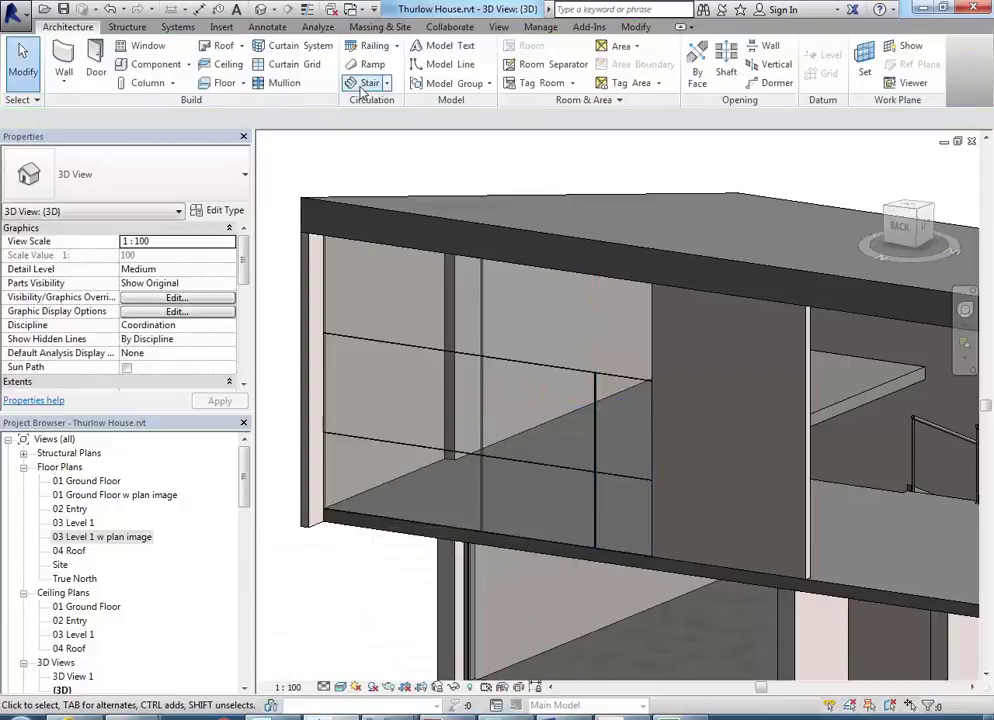
# - Add a one-segment vertical curtain grid line between the two horizontal grid lines, 900 mm from the glazing's projecting side wall end
pyautogui.click(285, 64)
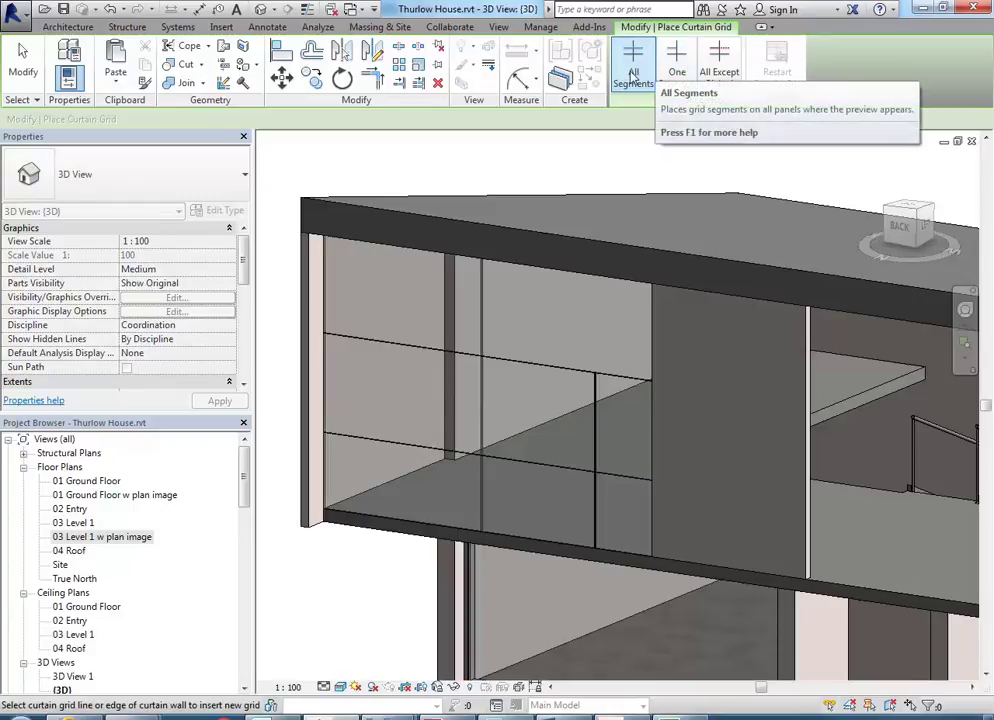
pyautogui.click(677, 62)
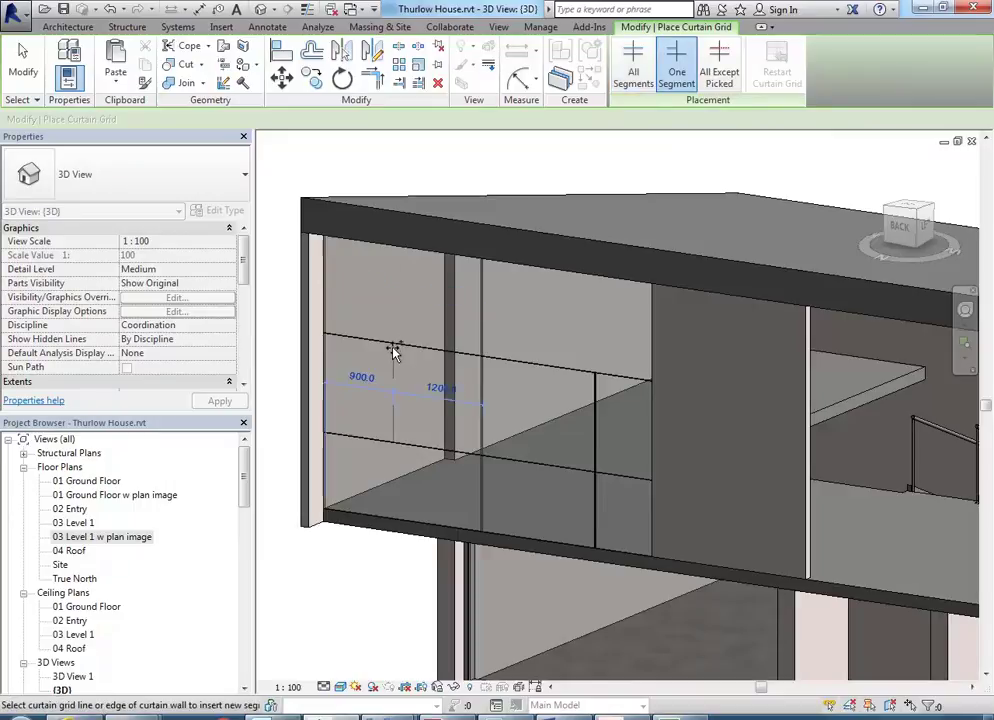
pyautogui.click(393, 428)
pyautogui.press('Escape')
# - Place 50 x 150mm rectangular mullions on the room 18 glazing's horizontal and vertical grid lines, plus its outer side and bottom edges
pyautogui.keyDown('shift'); pyautogui.moveTo(378, 536); pyautogui.dragTo(351, 628, button='middle'); pyautogui.keyUp('shift')
pyautogui.scroll(1, 360, 603)
pyautogui.scroll(-1, 360, 603)
pyautogui.scroll(1, 352, 628)
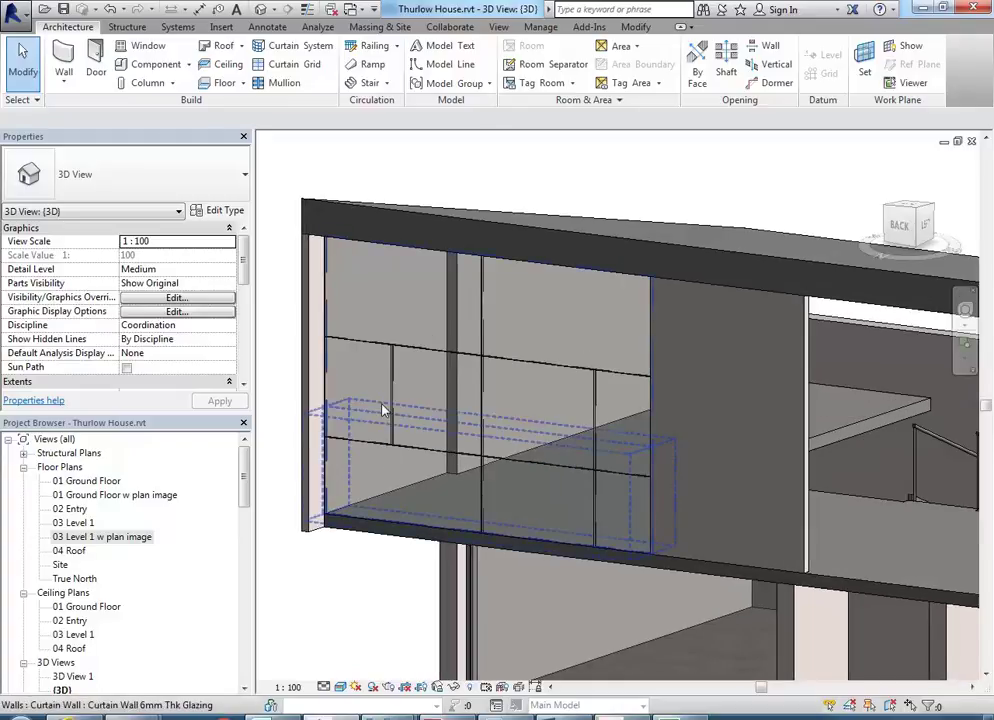
pyautogui.click(282, 82)
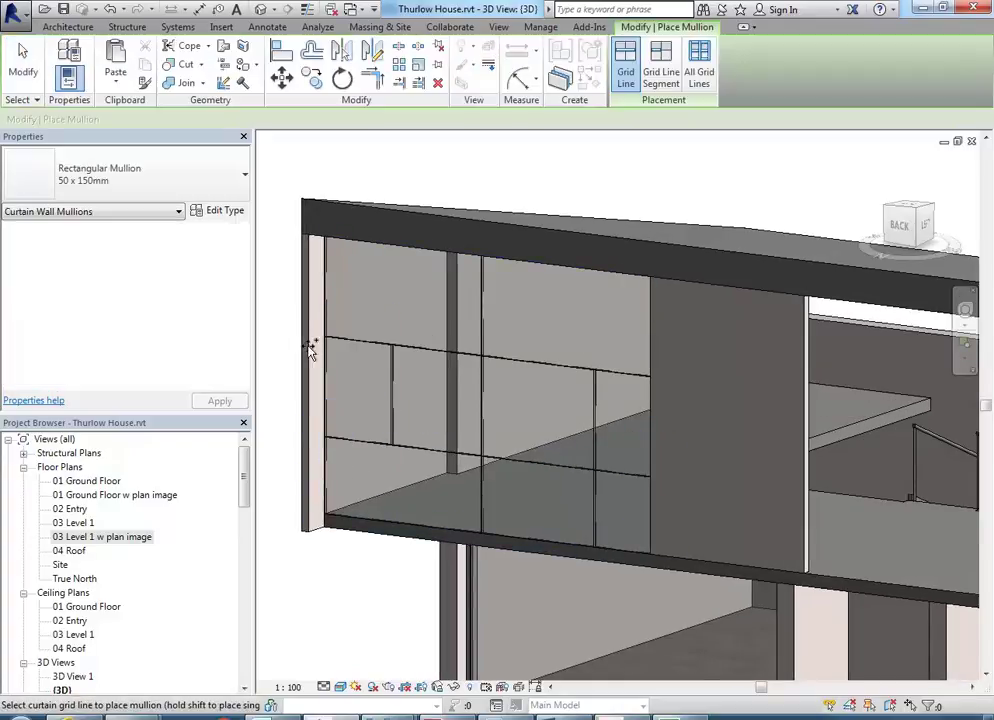
pyautogui.click(352, 341)
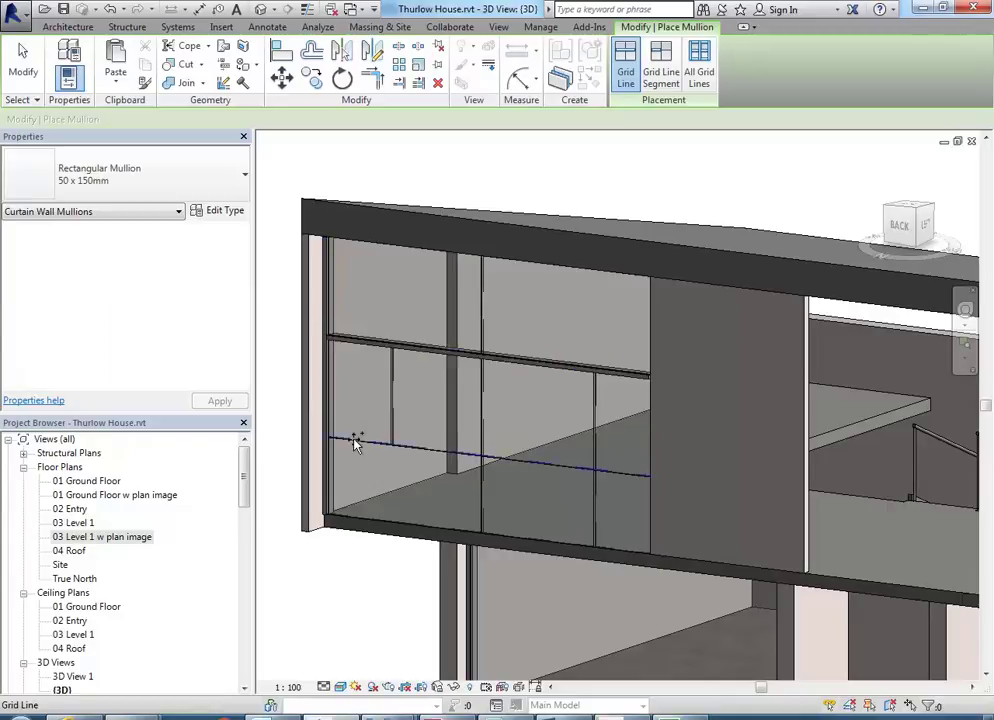
pyautogui.click(356, 441)
pyautogui.click(392, 401)
pyautogui.click(481, 399)
pyautogui.click(596, 424)
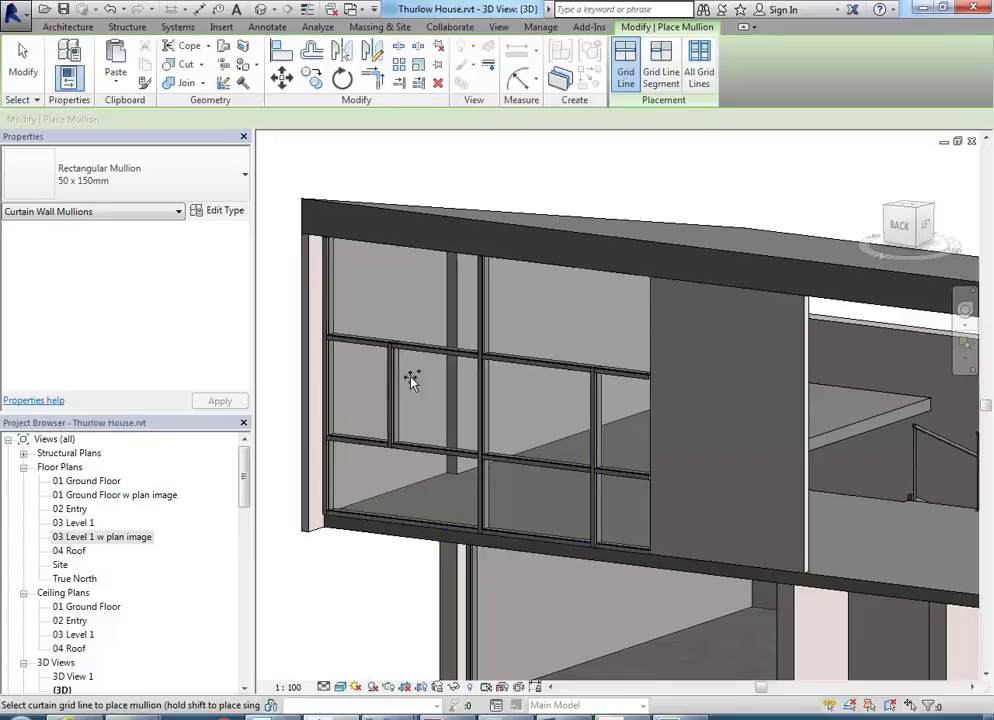
# - Finish the perimeter mullions with the glazing edge beside the solid room 17 wall and review the front facade
pyautogui.keyDown('shift'); pyautogui.moveTo(383, 288); pyautogui.dragTo(581, 380, button='middle'); pyautogui.keyUp('shift')
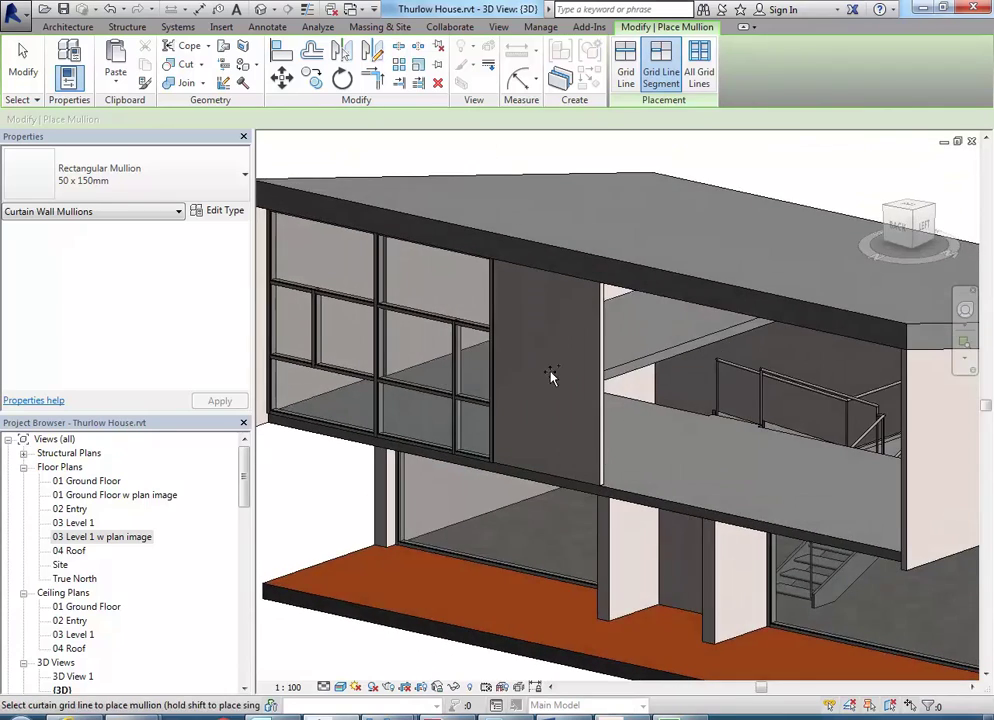
pyautogui.keyDown('shift'); pyautogui.moveTo(623, 456); pyautogui.dragTo(592, 444, button='middle'); pyautogui.keyUp('shift')
pyautogui.rightClick(334, 325)
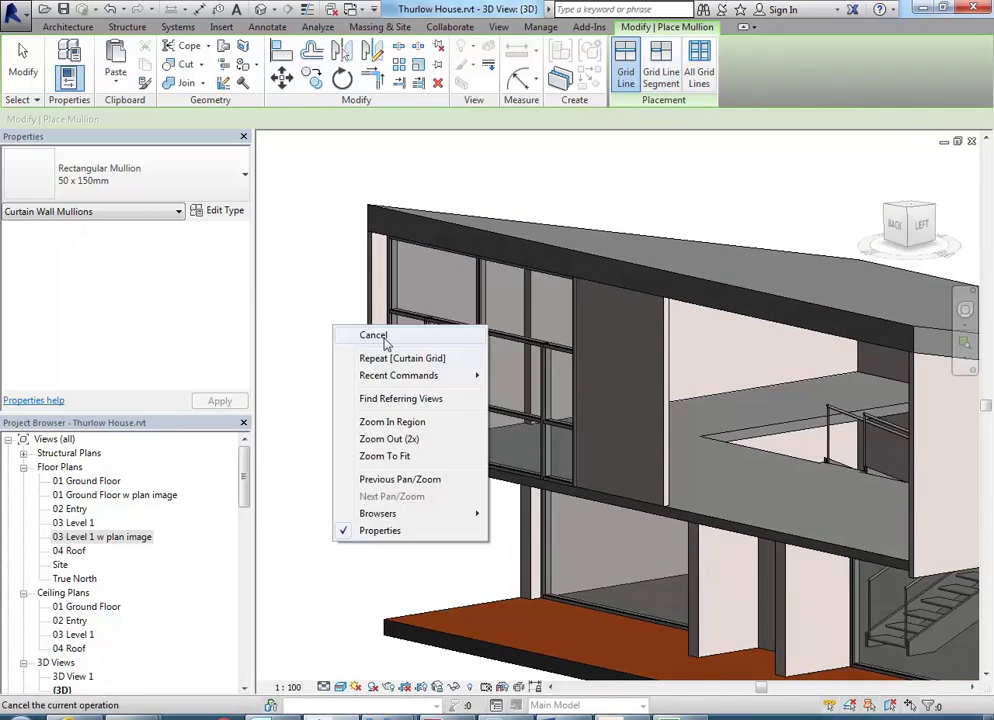
pyautogui.click(366, 336)
pyautogui.rightClick(278, 336)
pyautogui.click(329, 342)
pyautogui.keyDown('shift'); pyautogui.moveTo(328, 348); pyautogui.dragTo(307, 520, button='middle'); pyautogui.keyUp('shift')
pyautogui.scroll(4, 324, 466)
pyautogui.scroll(-2, 315, 488)
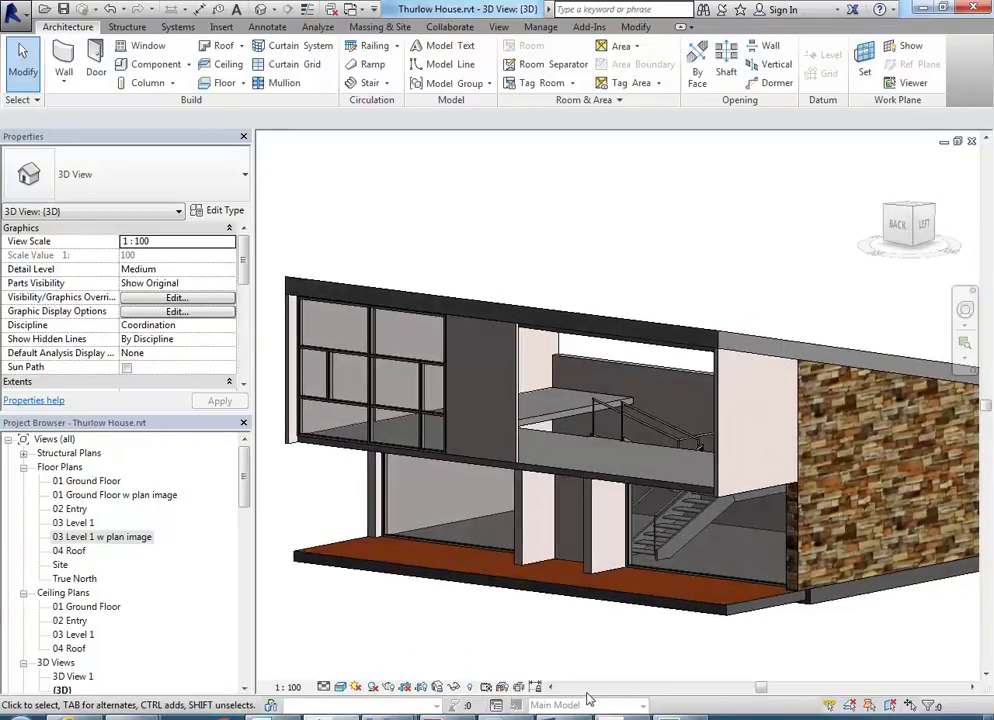